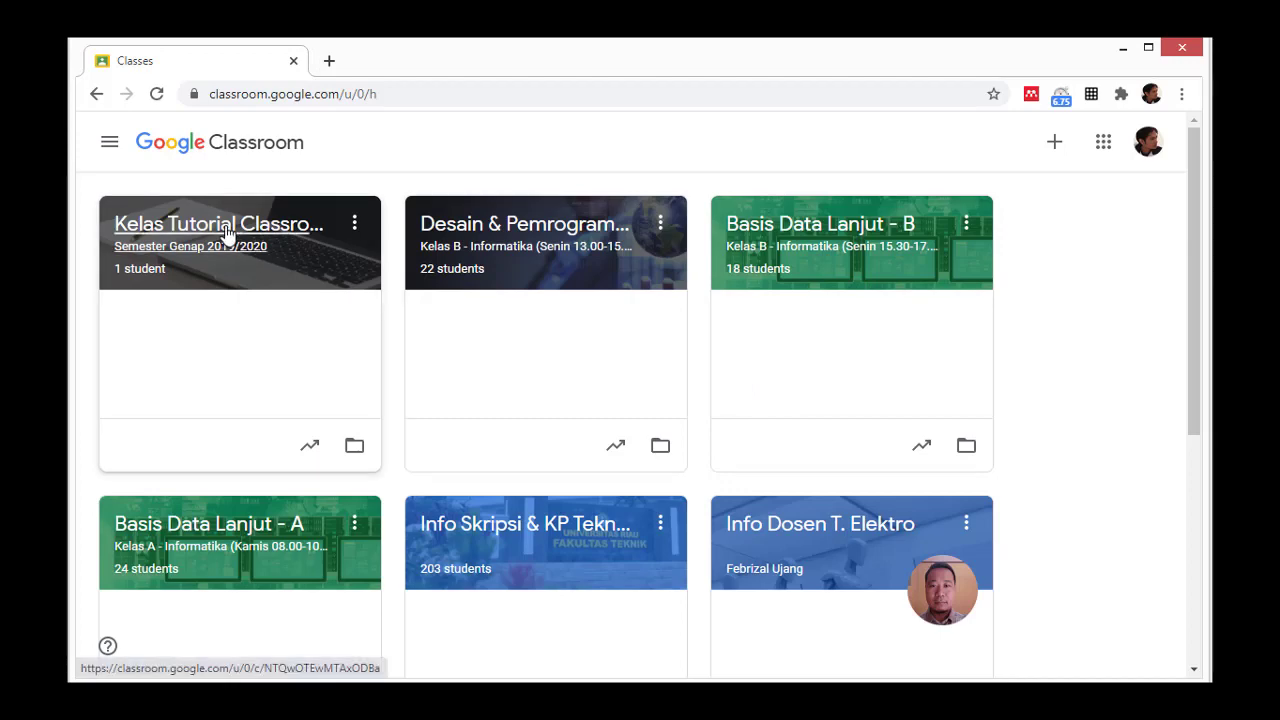
Open the Kelas Tutorial Classroom class, and page forward in the PDF guide to the first Membuat Kuis/Ujian slide on page 101
click(226, 231)
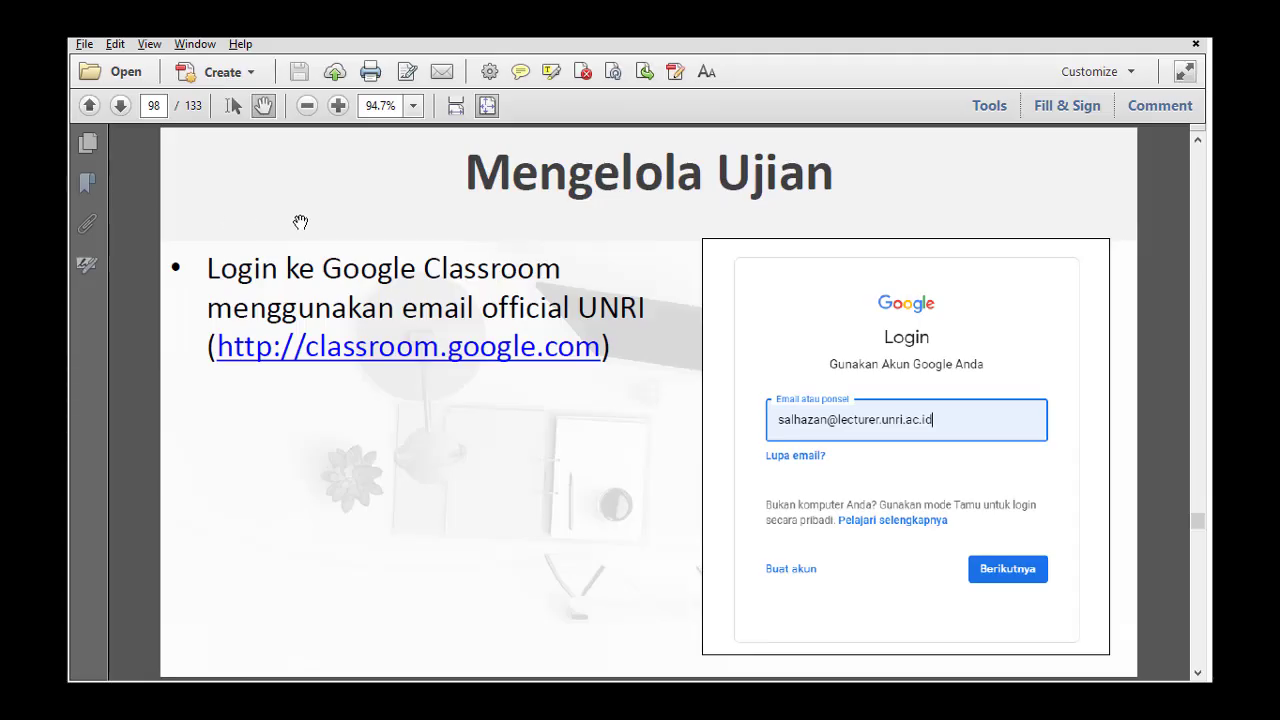
key(Page_Down)
key(Page_Down)
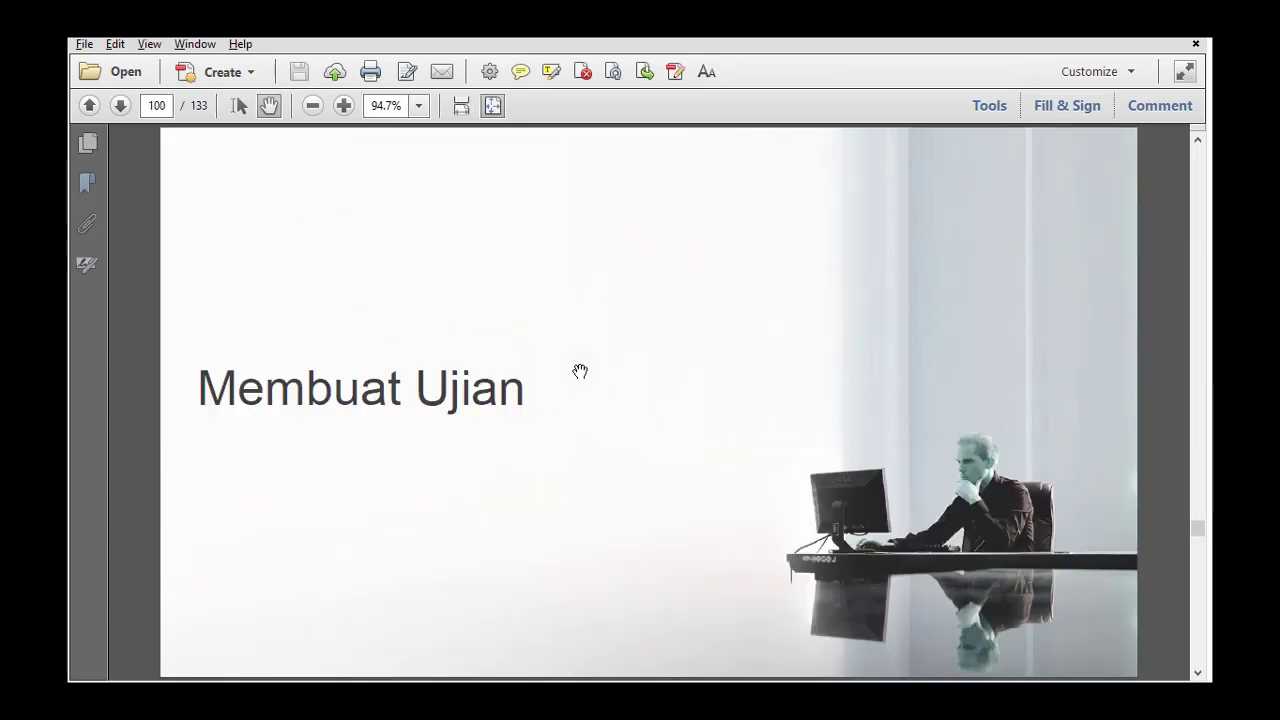
key(Page_Down)
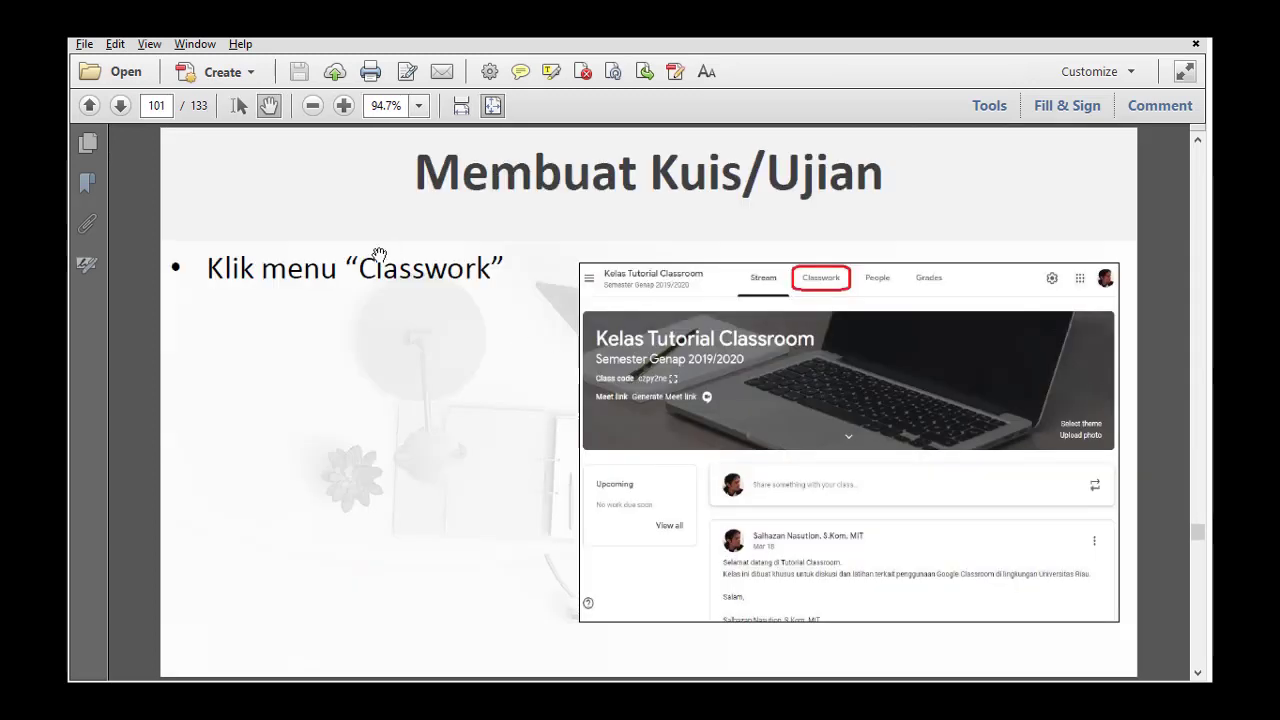
key(alt+Tab)
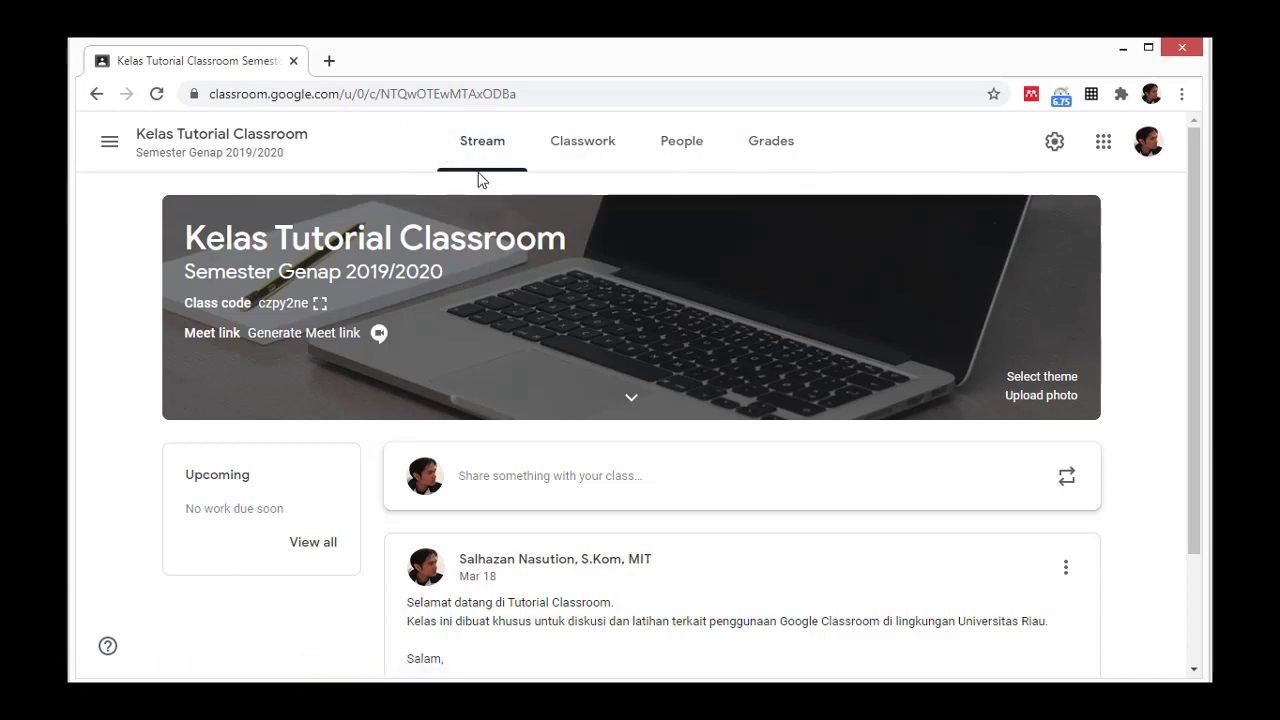
Create a new quiz assignment in the Classwork of Kelas Tutorial Classroom
click(583, 155)
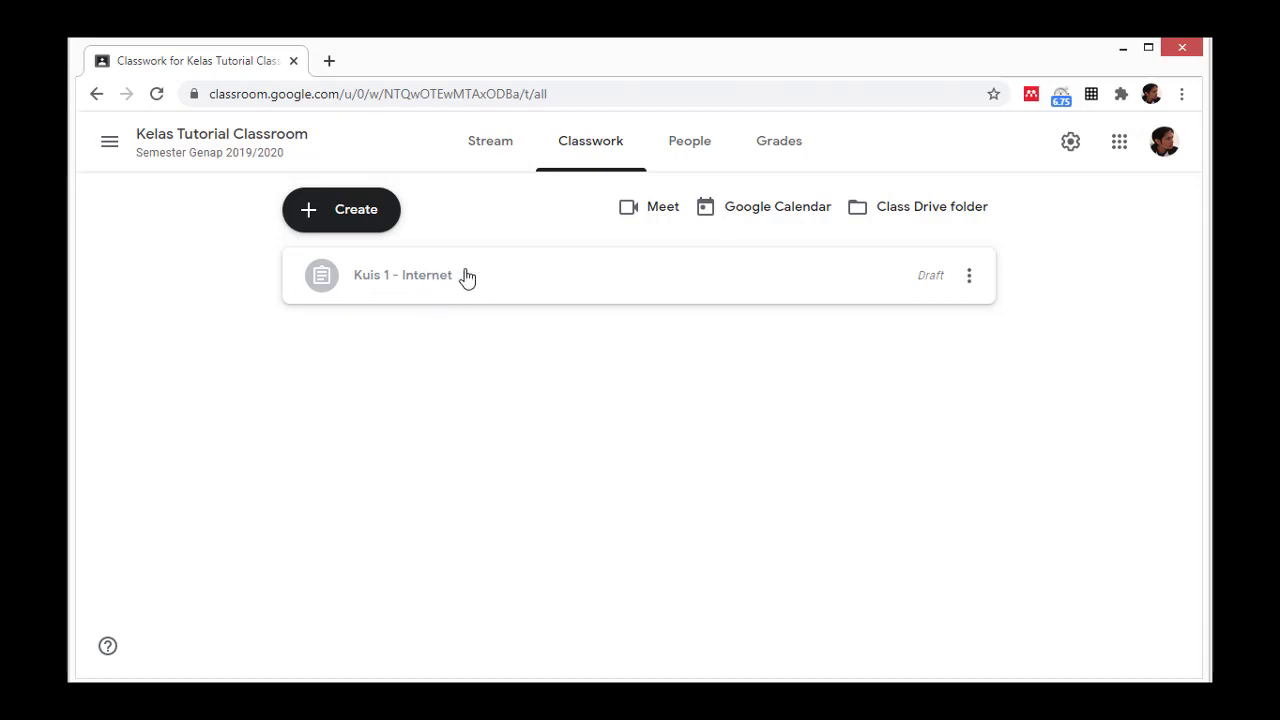
click(339, 222)
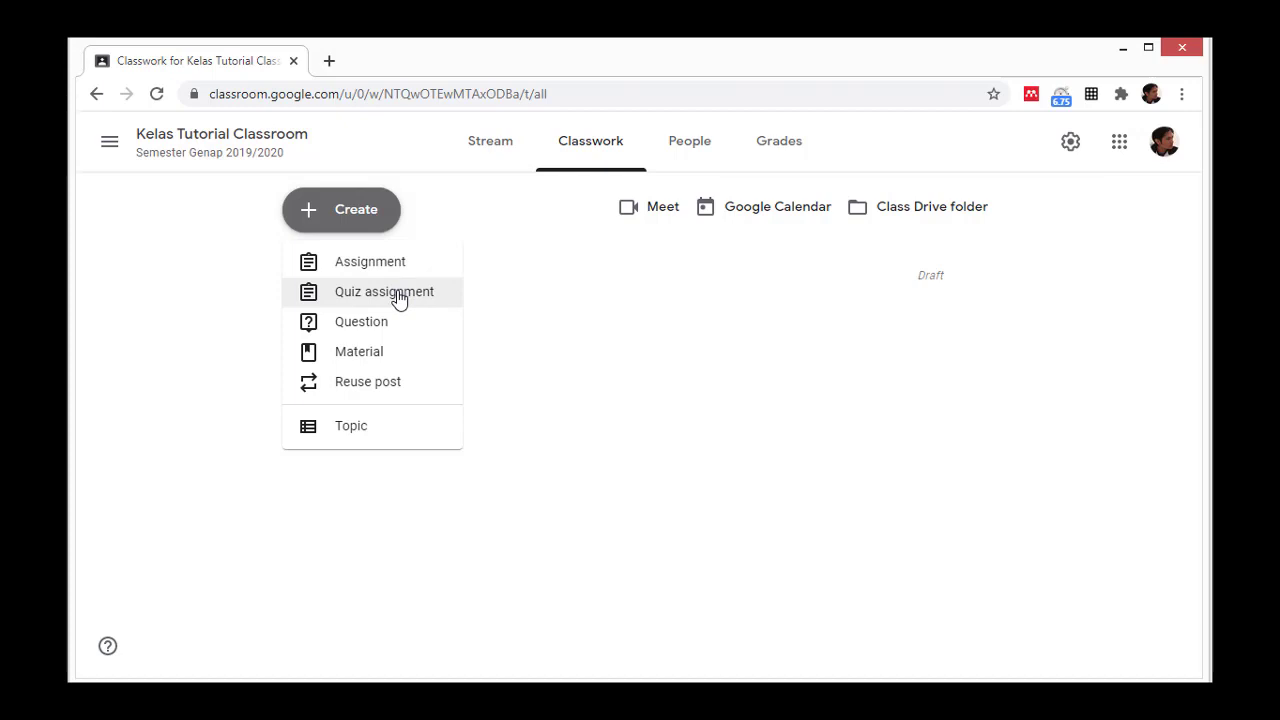
click(398, 298)
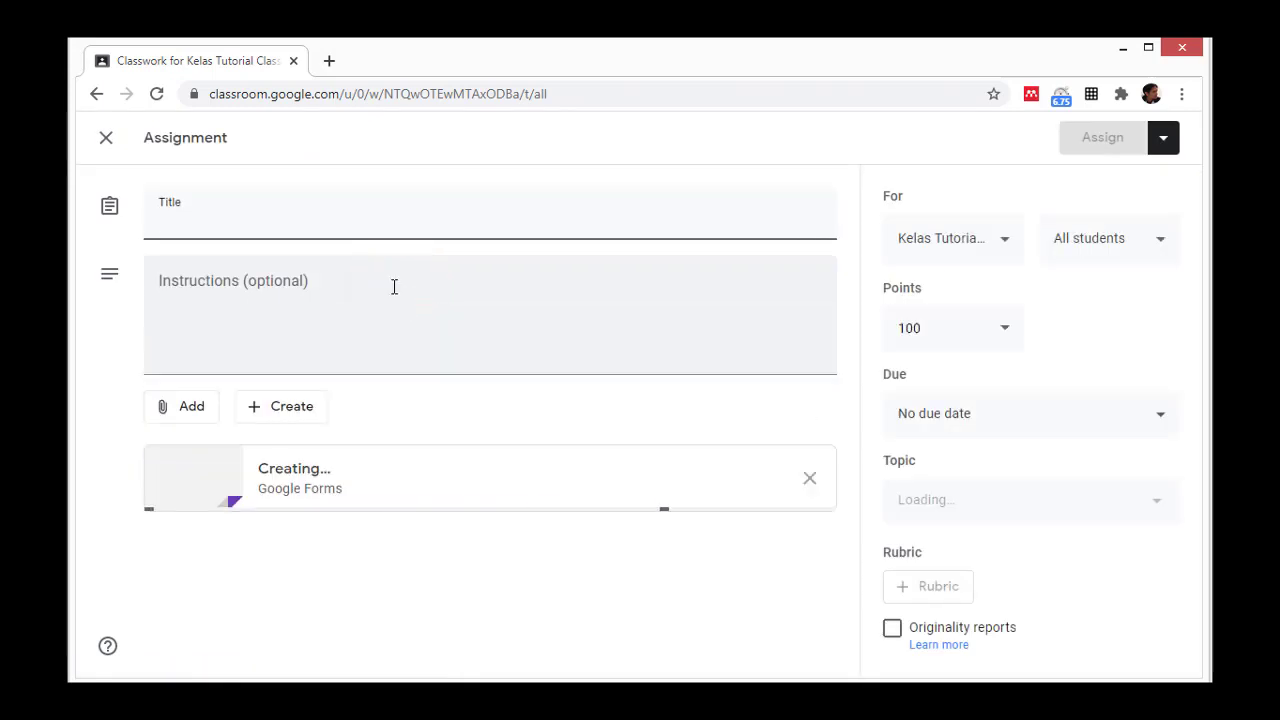
Title the quiz assignment "Ujian Tengah Semester"
click(468, 219)
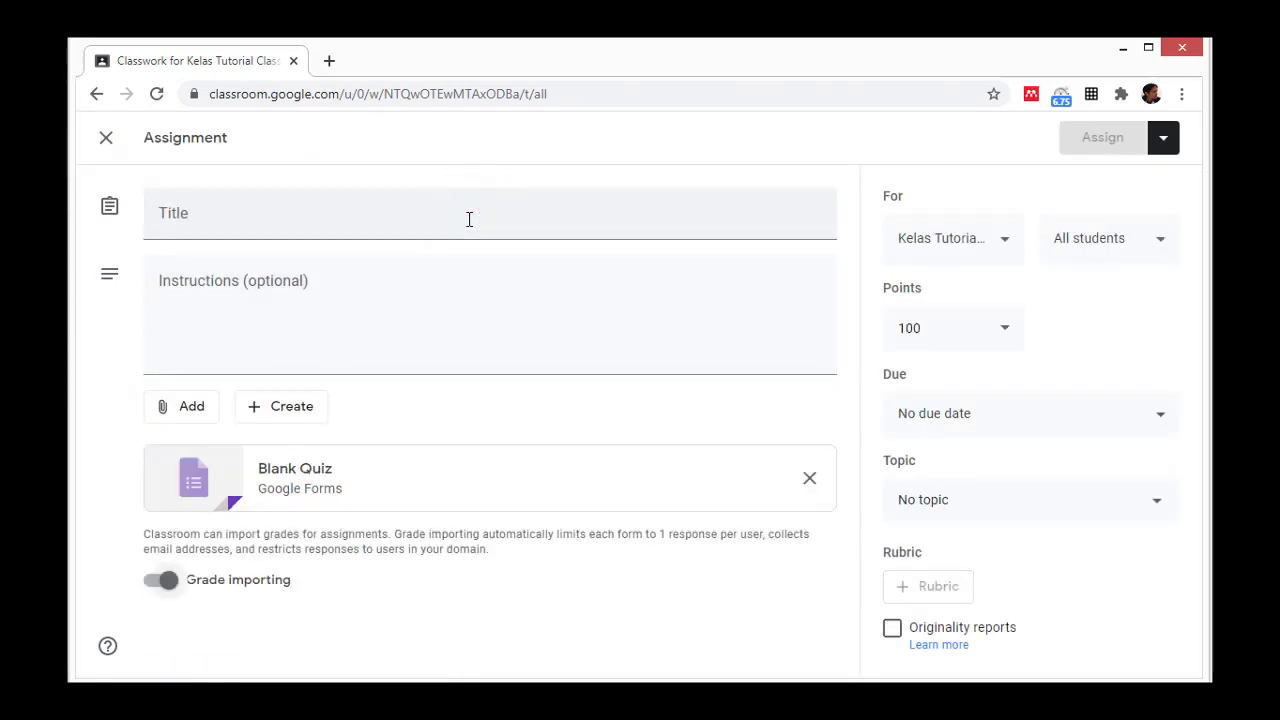
click(477, 217)
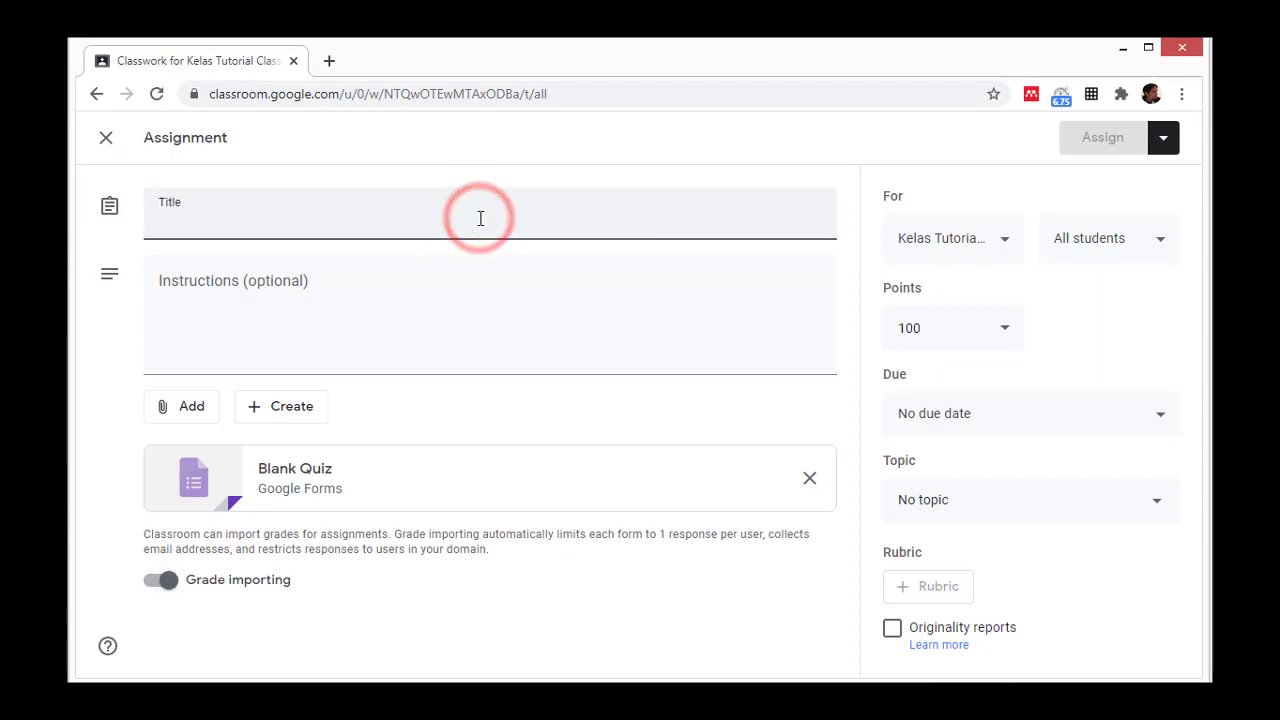
text(Ujian )
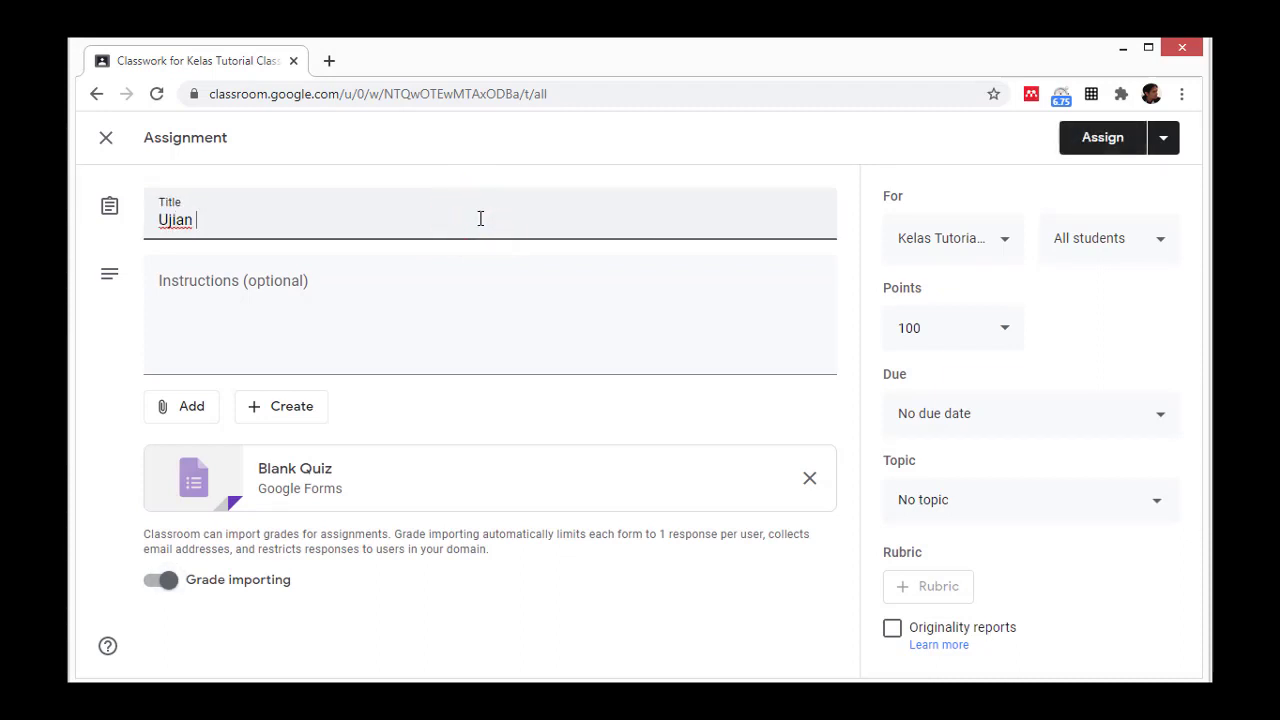
text(Tengah Semeste)
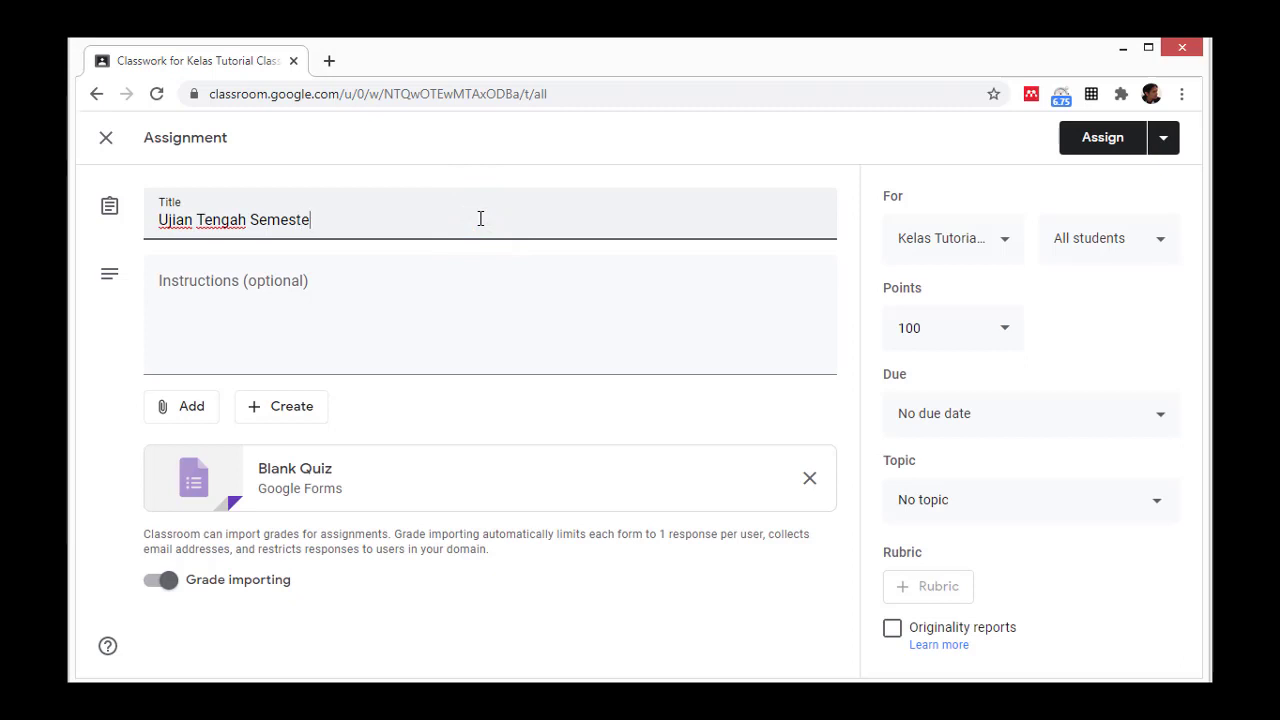
text(r)
Enter the assignment instructions "Silakan kerjakan UTS berikut ini, batas waktu sampai 3 Juli 2020"
click(403, 283)
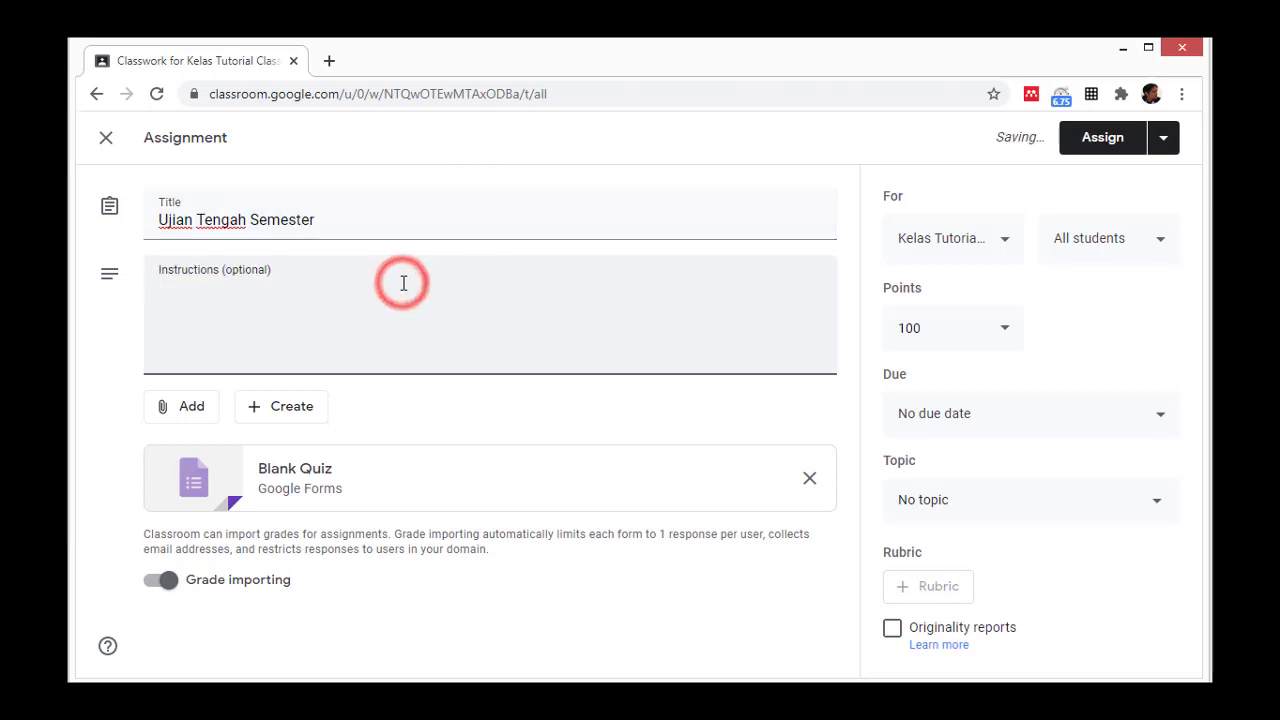
text(Silakan kerja)
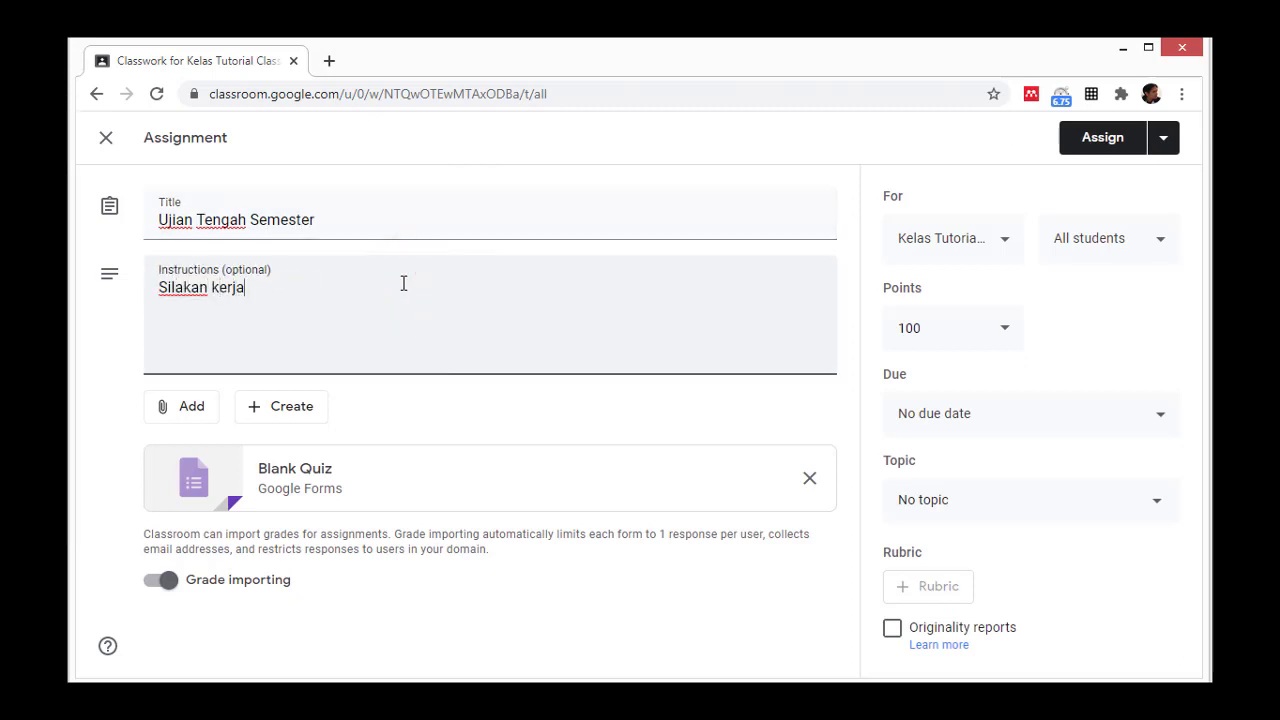
text(kan UTS beri)
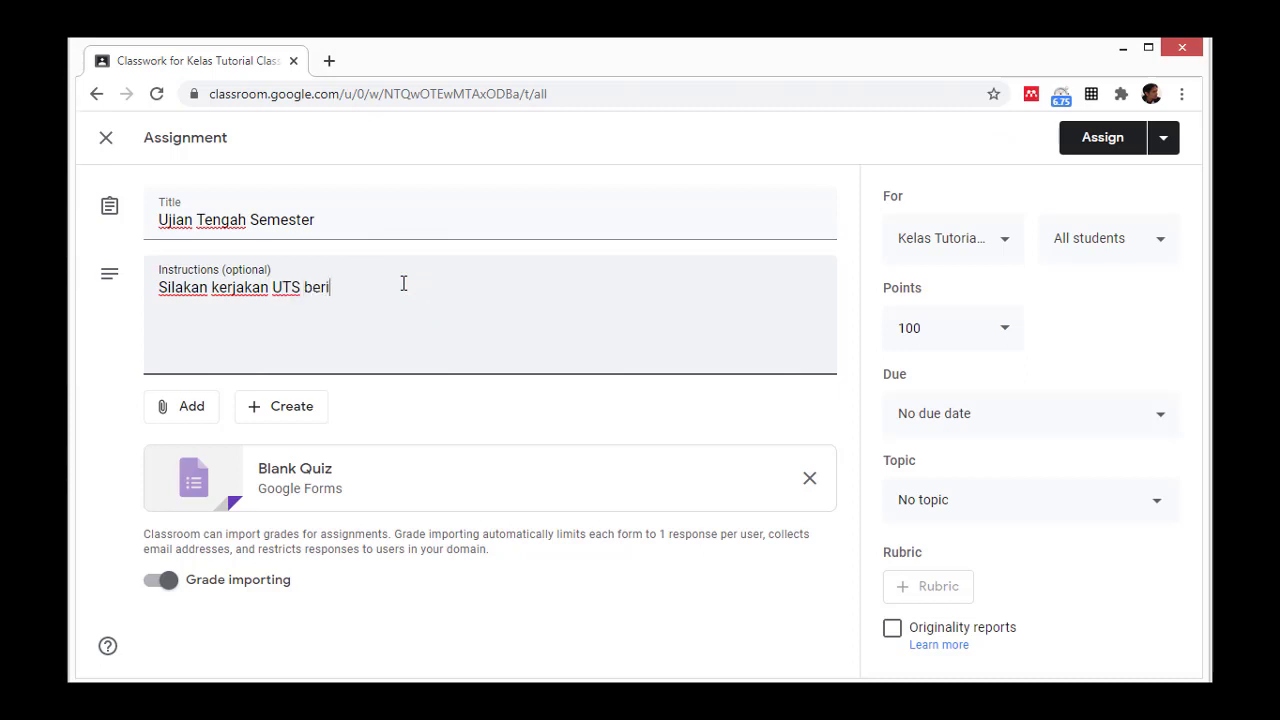
text(kut ini)
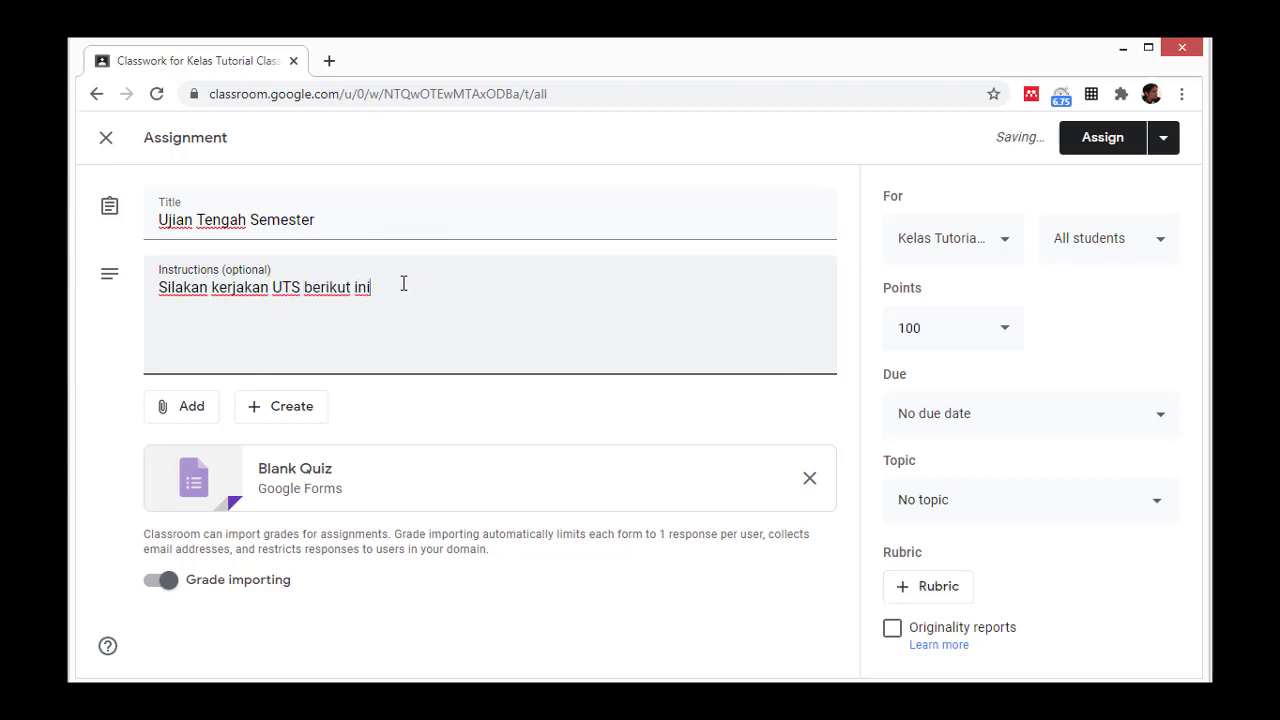
text(, batas waktu sampai )
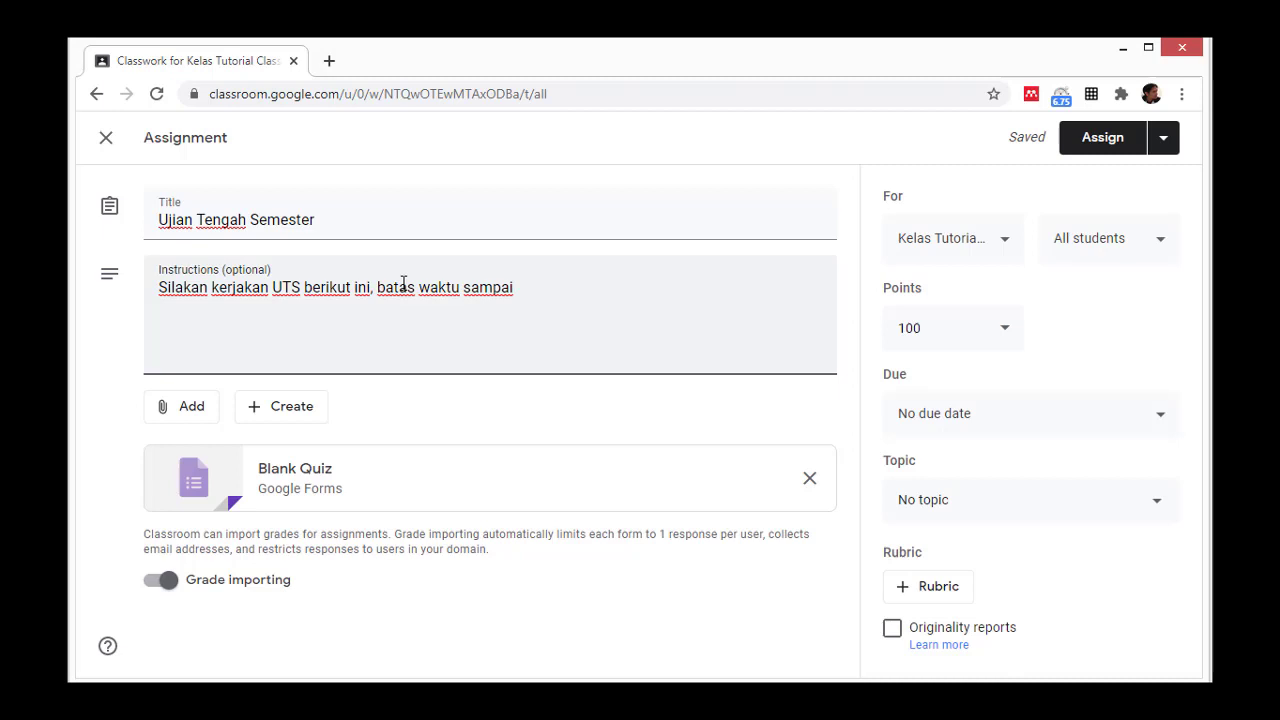
text(3 Juli 2020)
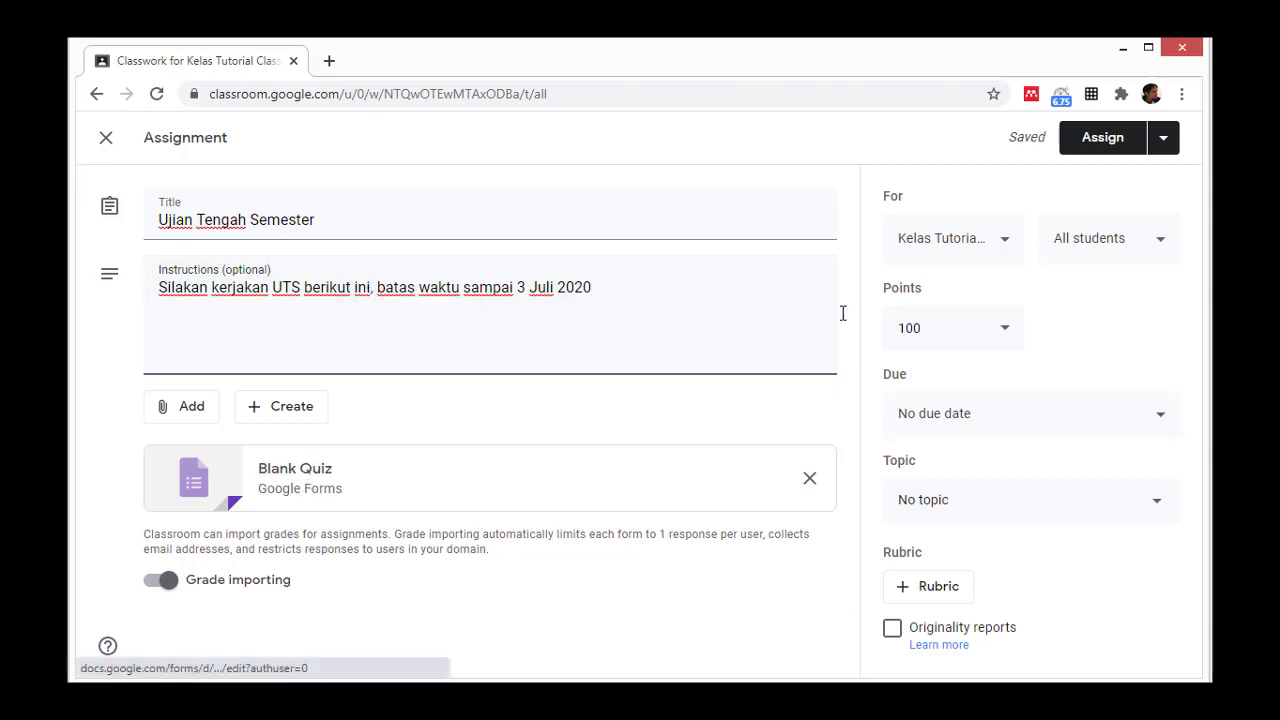
Check the points options, and set the assignment's due date to Jul 3, 2020 at 10:00 AM
click(1001, 337)
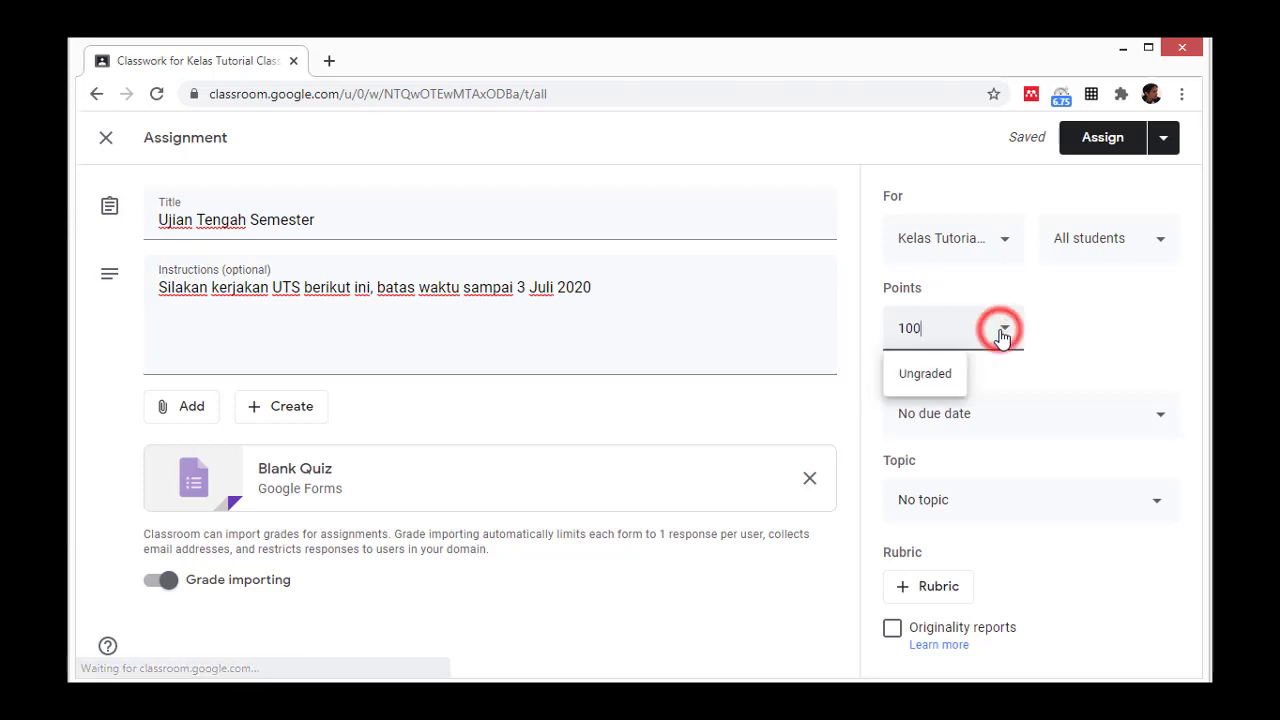
click(1068, 320)
click(1010, 414)
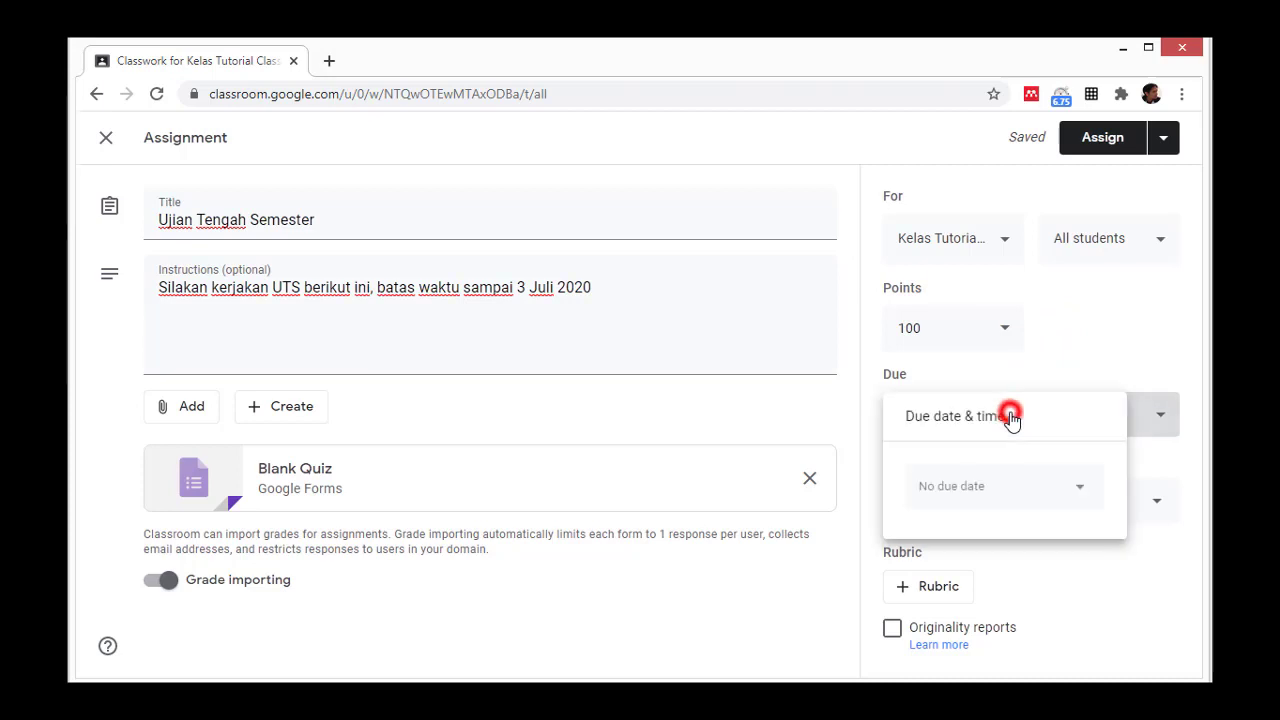
click(1003, 486)
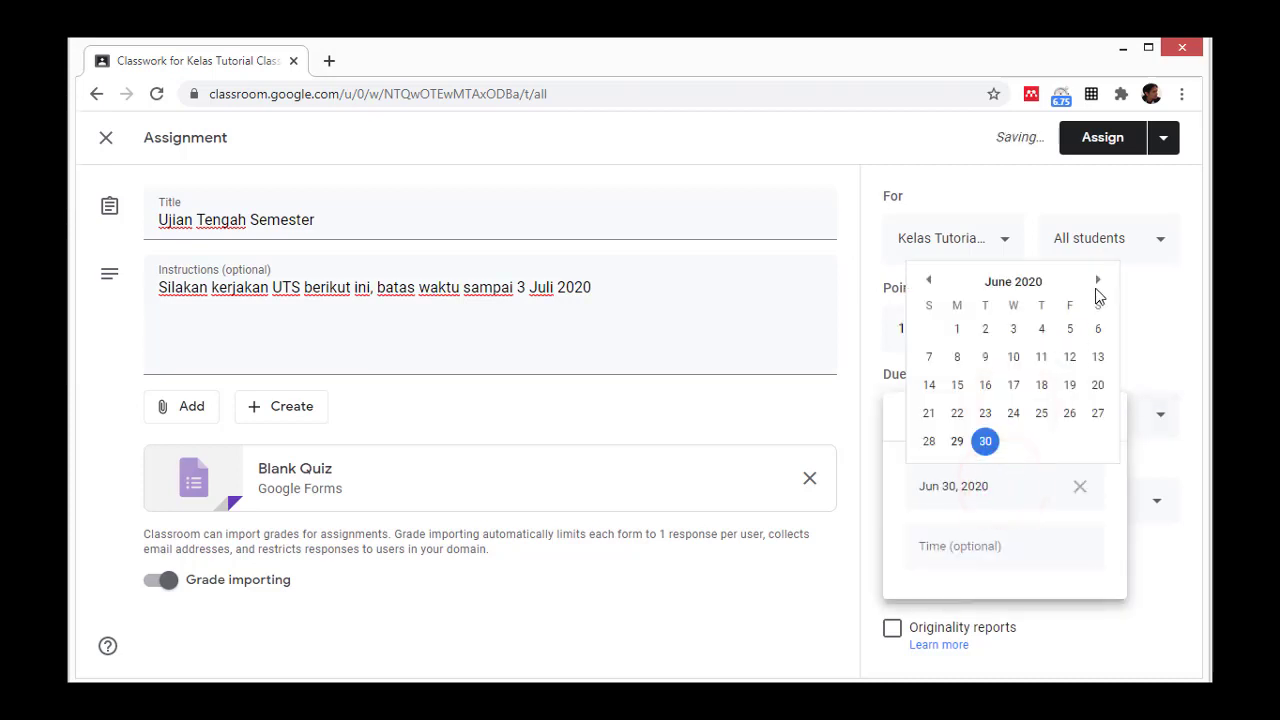
click(1097, 280)
click(1070, 330)
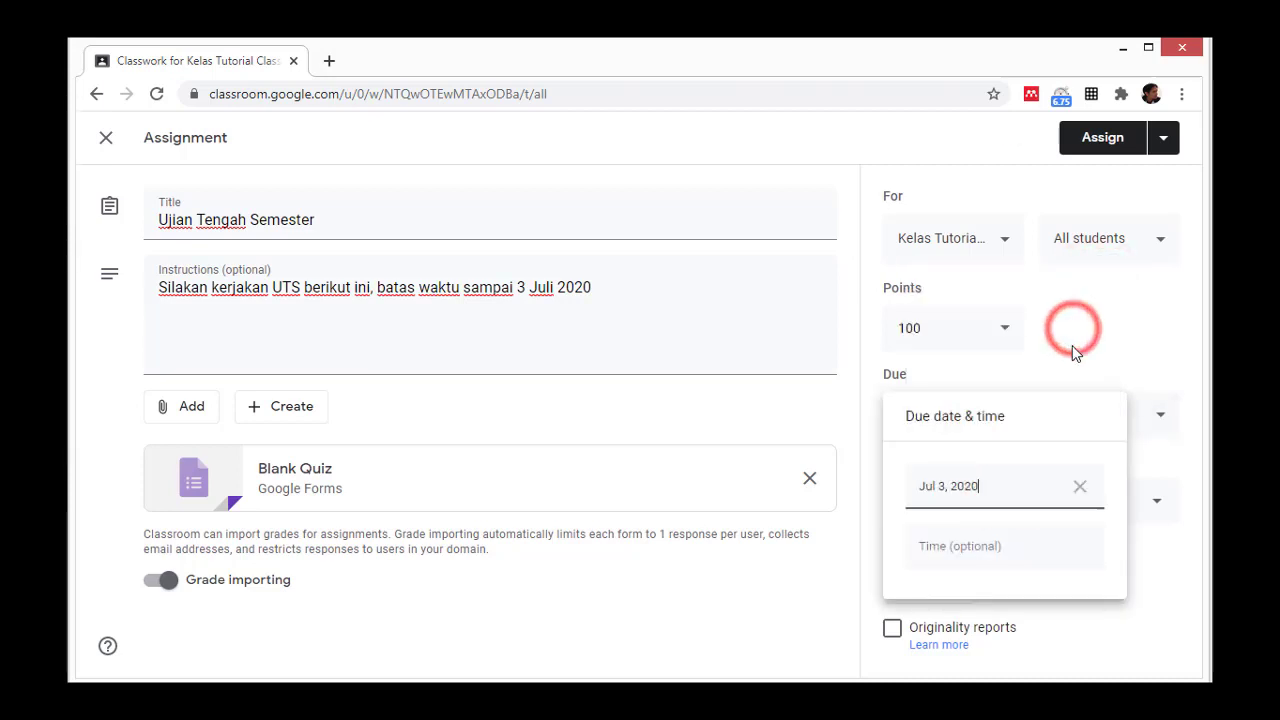
click(985, 548)
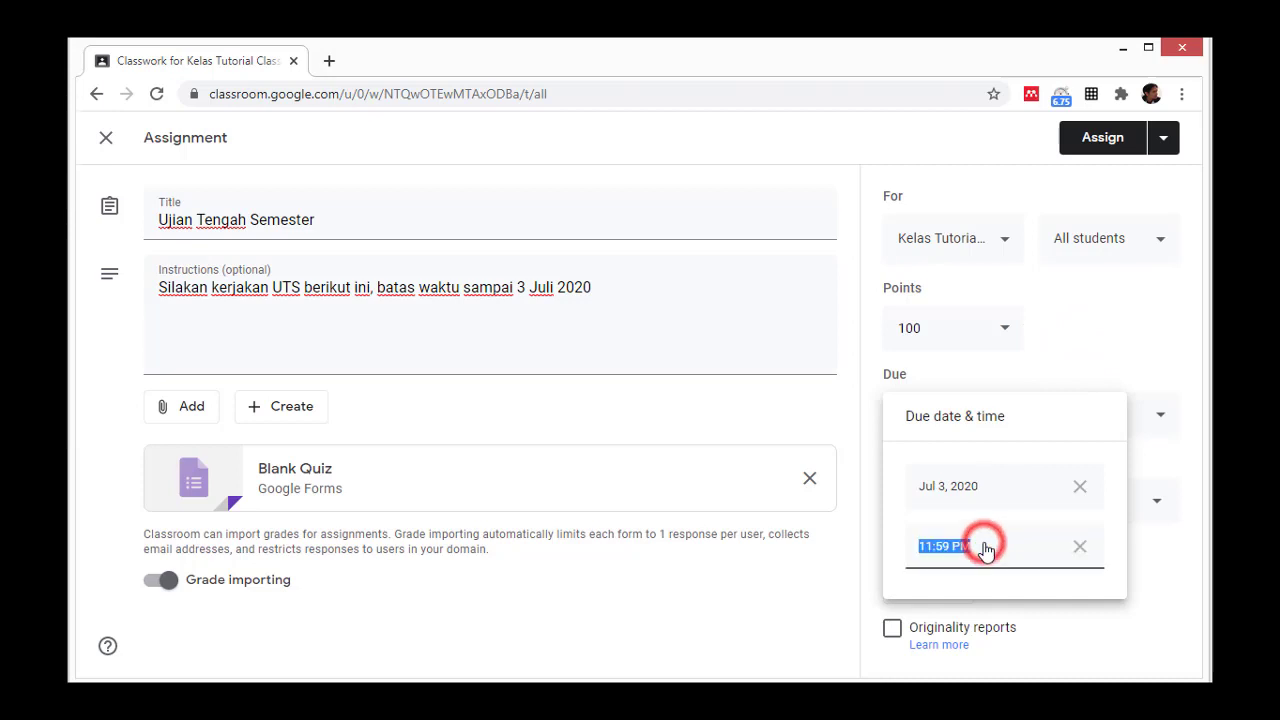
click(930, 546)
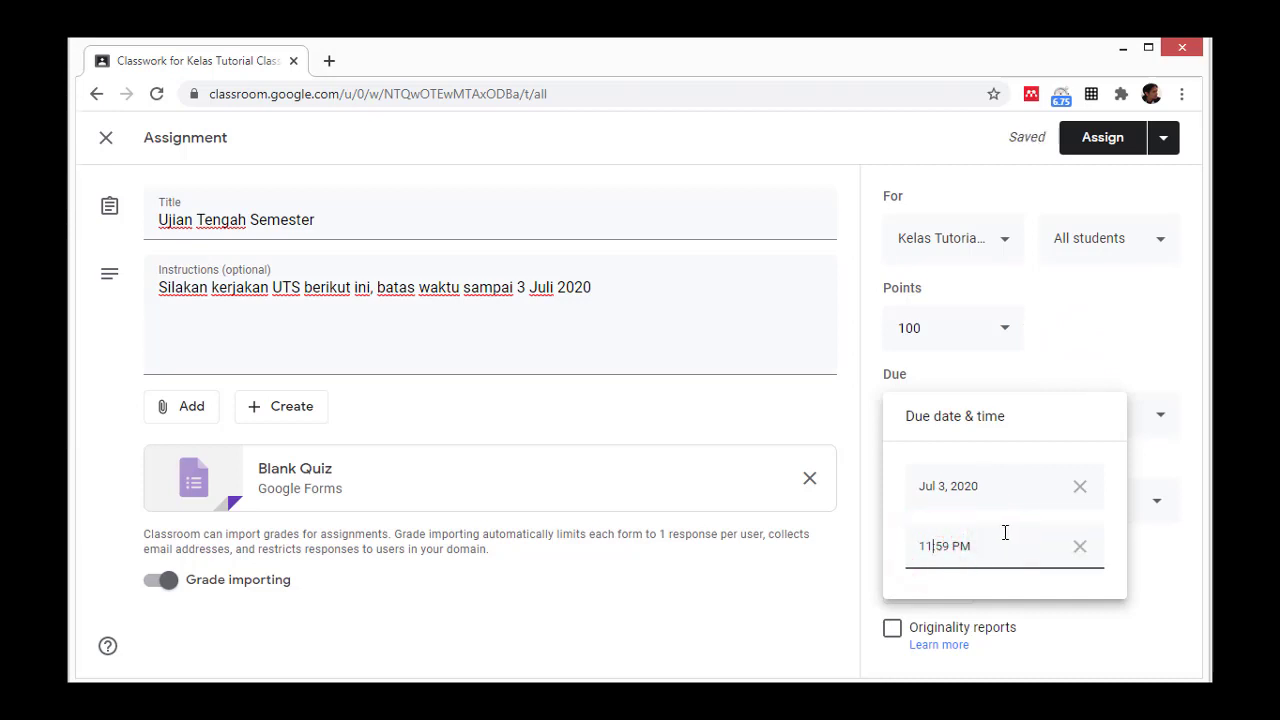
key(BackSpace)
text(0:00 A)
click(1058, 358)
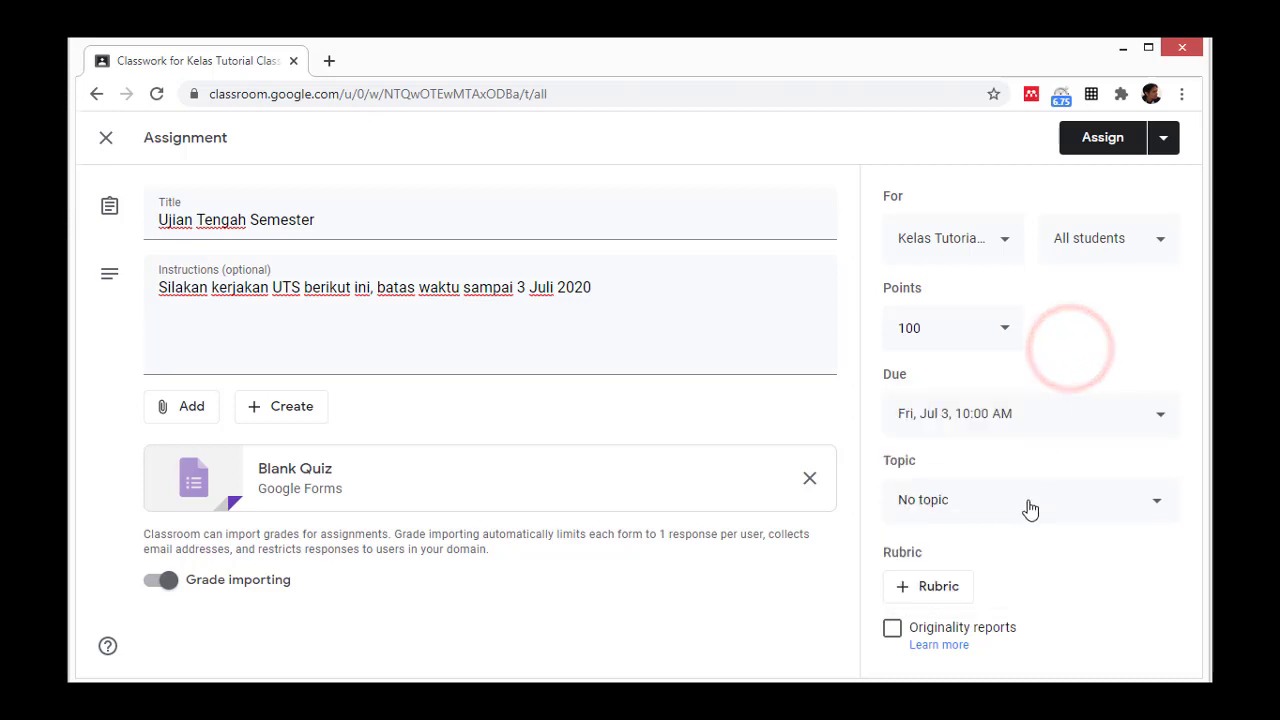
Create a new topic named "Ujian" for the assignment
click(1013, 518)
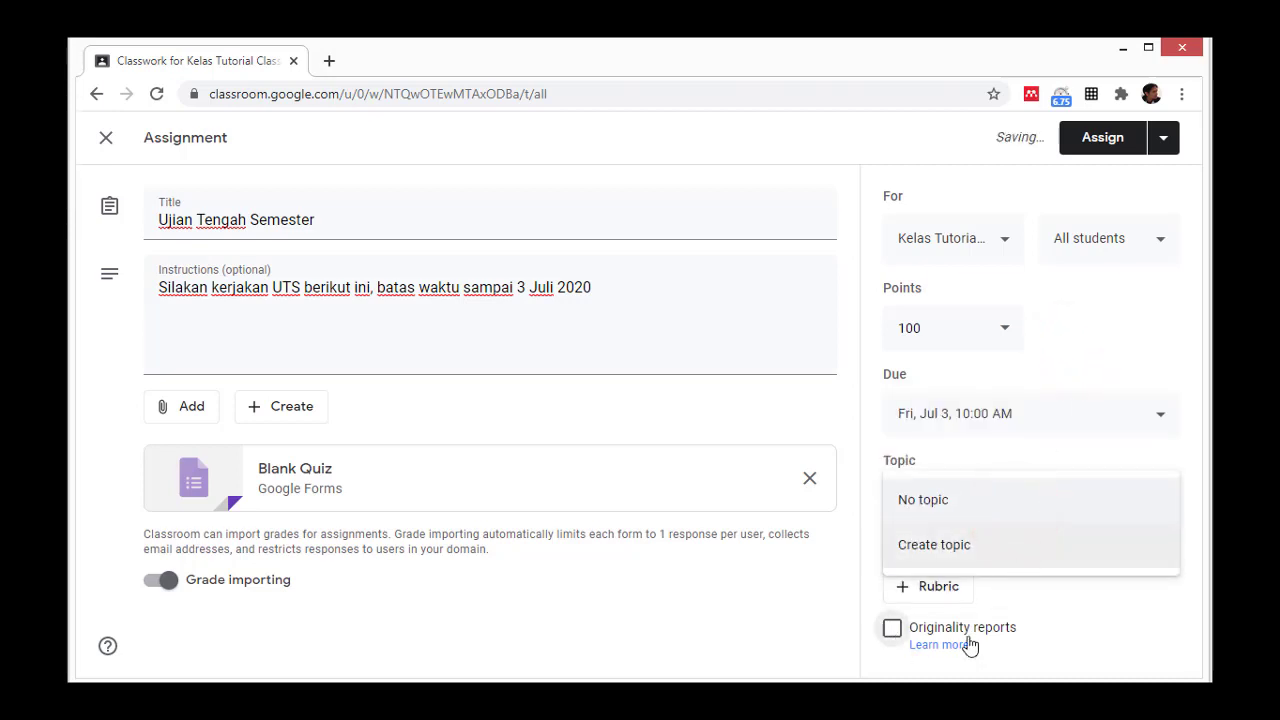
click(977, 547)
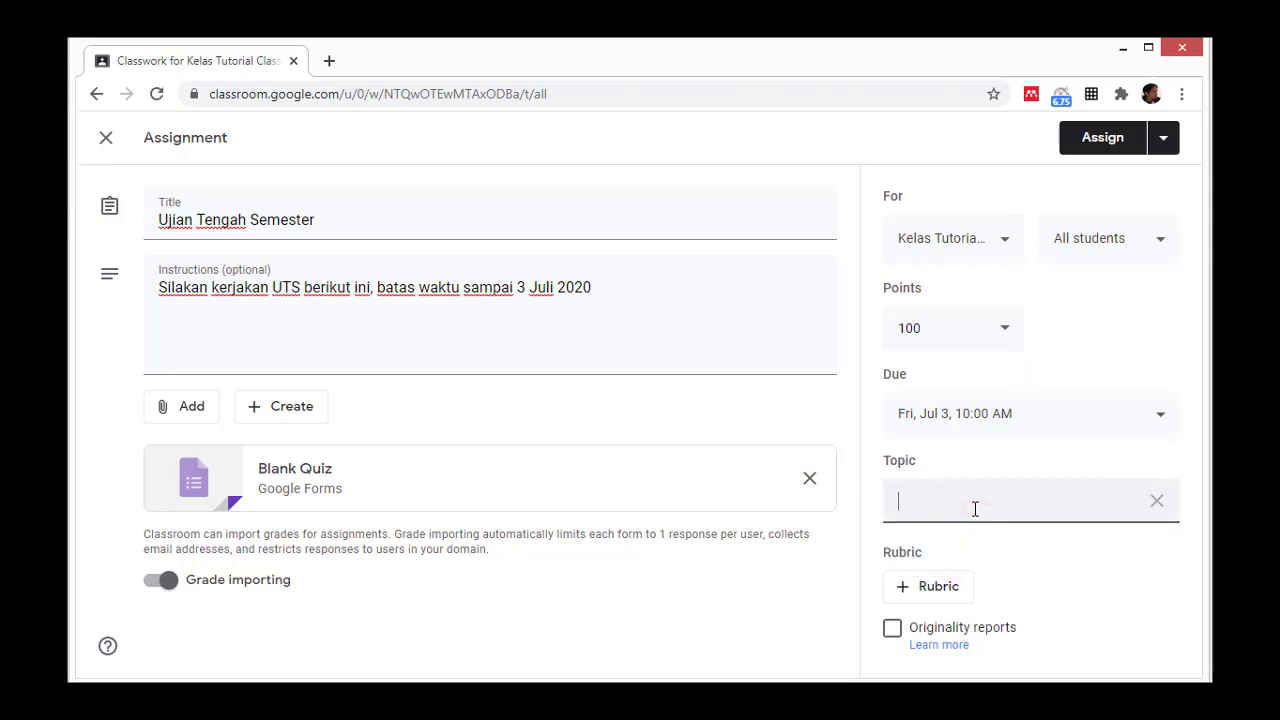
text(Ujian)
key(ctrl+a)
text(Tugas)
key(ctrl+a)
text(Ki)
text(uis)
key(ctrl+a)
text(Ujia)
click(1017, 451)
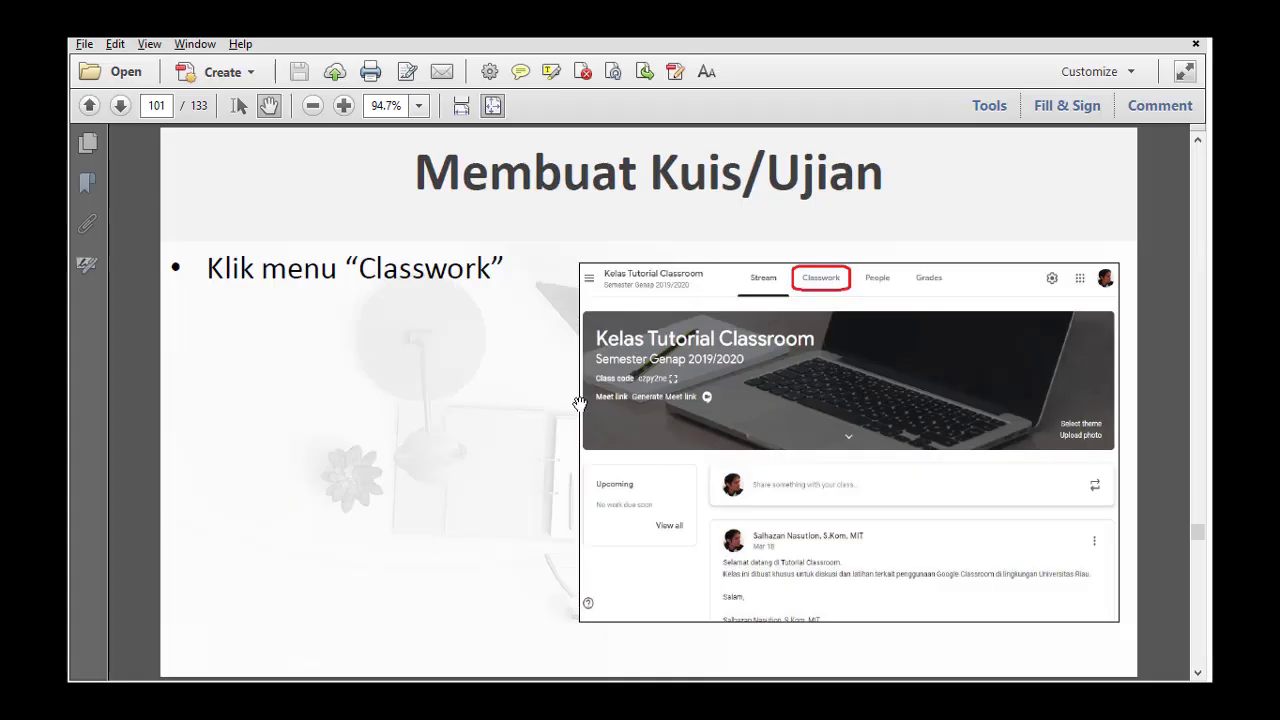
Read the PDF guide's Membuat Kuis/Ujian slides on creating the quiz assignment, from page 101 to page 106
scroll(477, 419, down, 2)
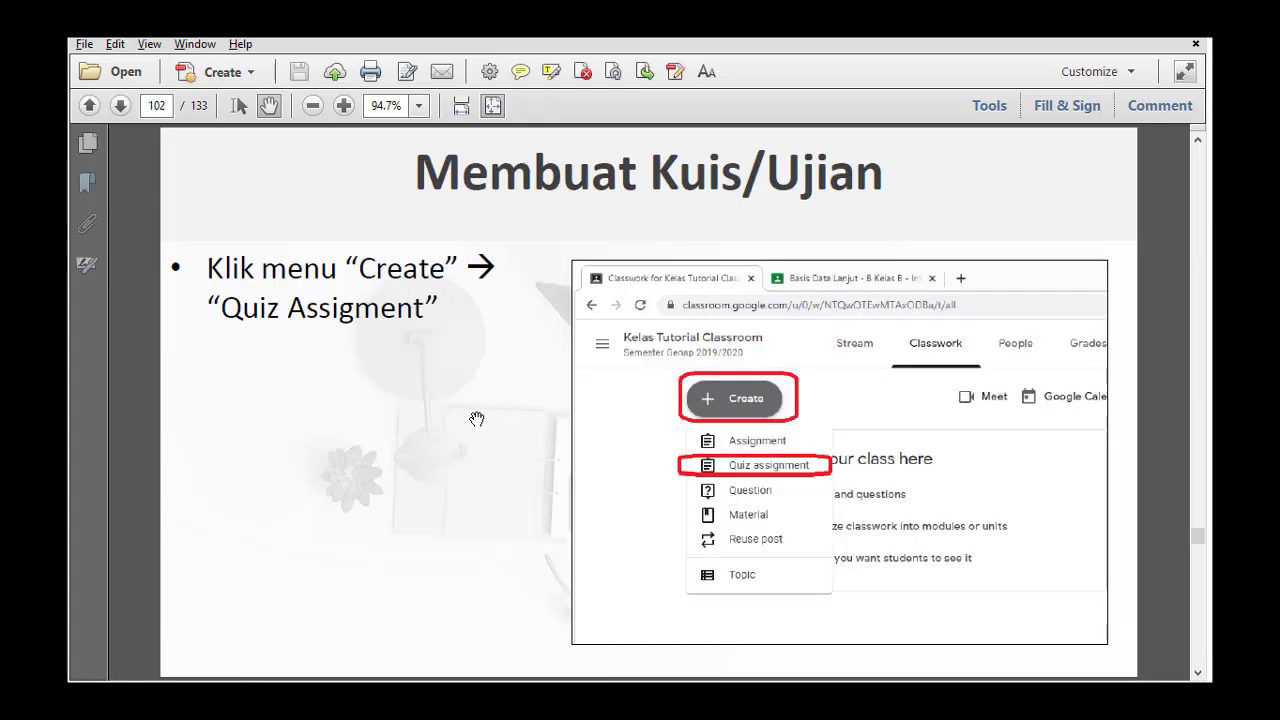
scroll(477, 419, down, 1)
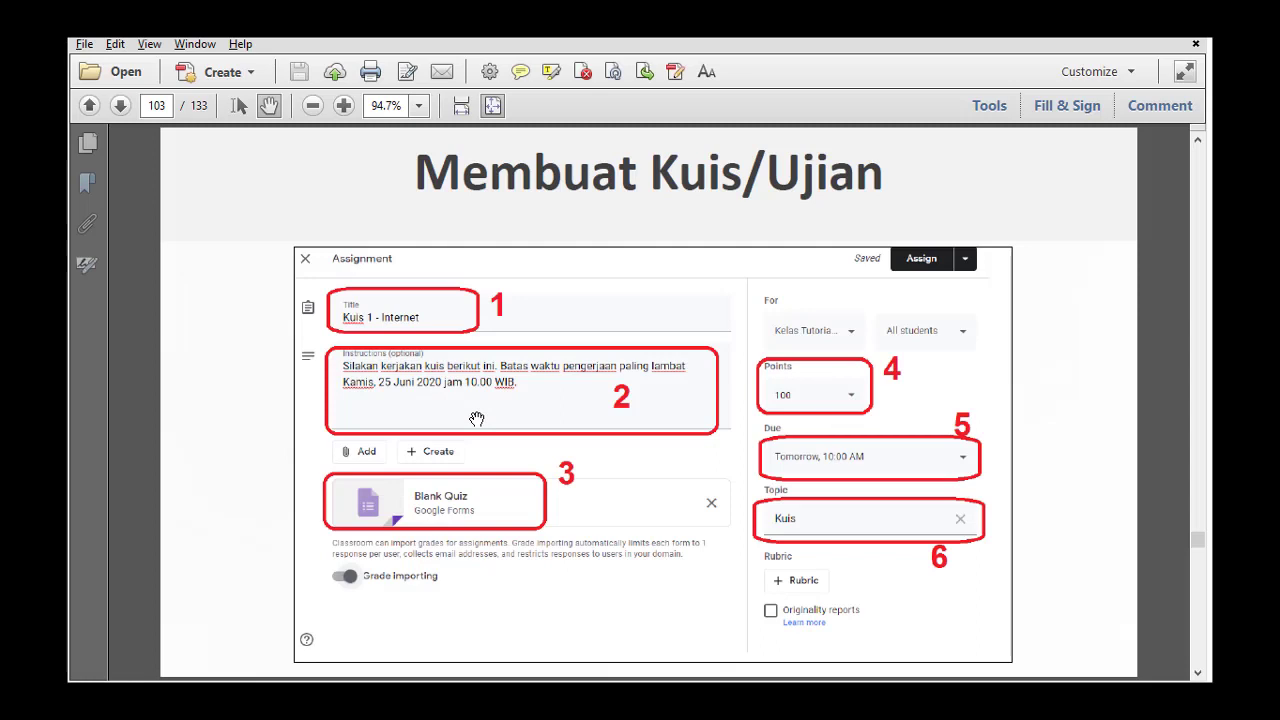
scroll(470, 463, down, 1)
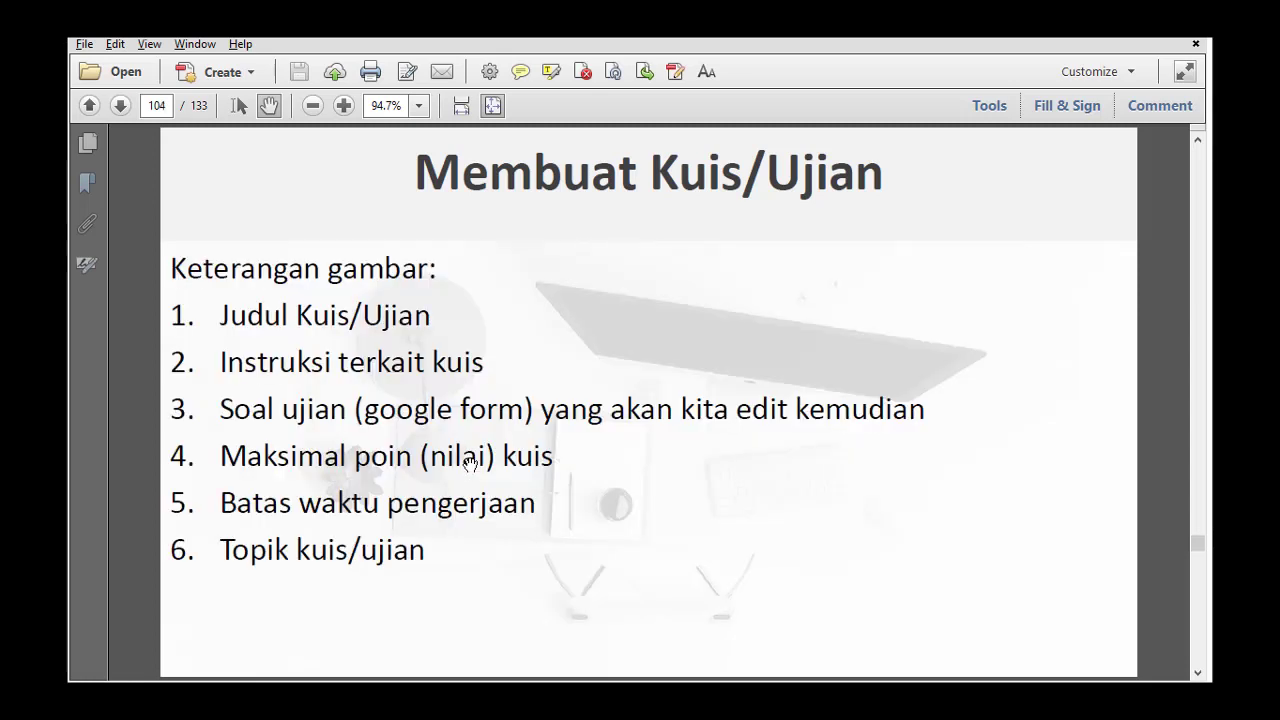
scroll(470, 463, down, 1)
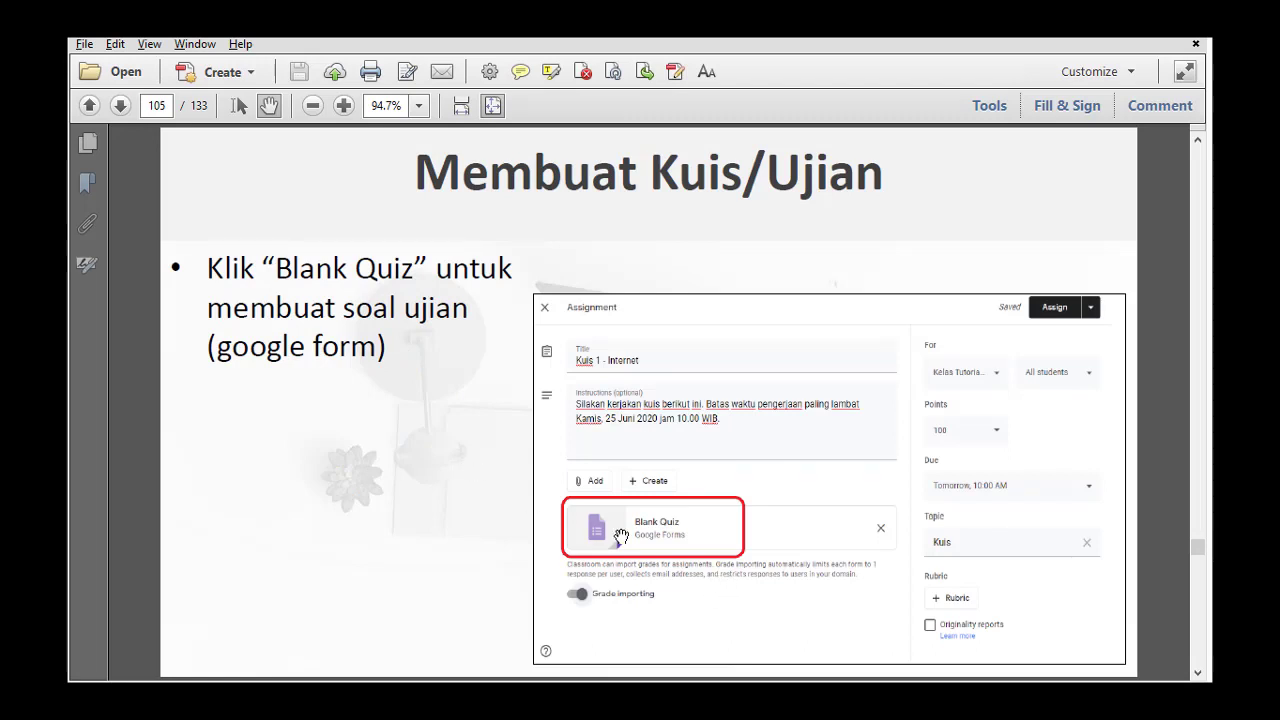
scroll(639, 550, down, 1)
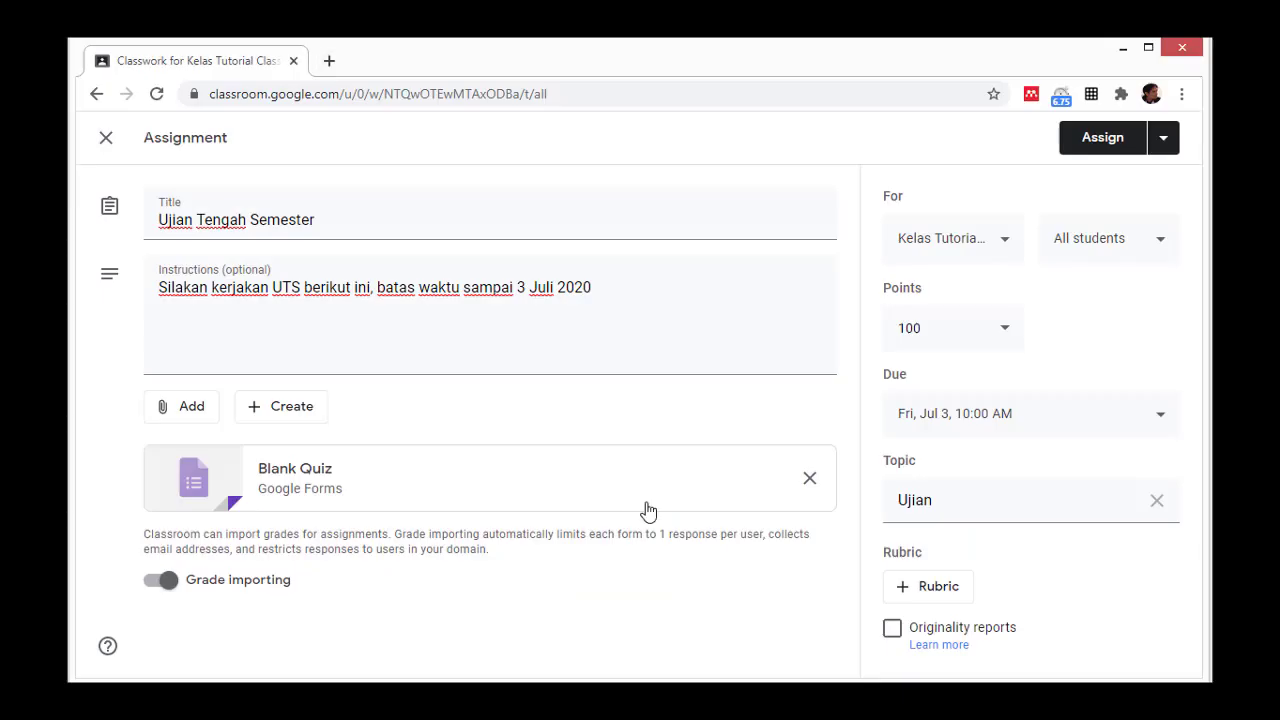
Open the attached Blank Quiz form for editing, and consult the PDF guide's explanation of the form's parts on page 107
click(295, 470)
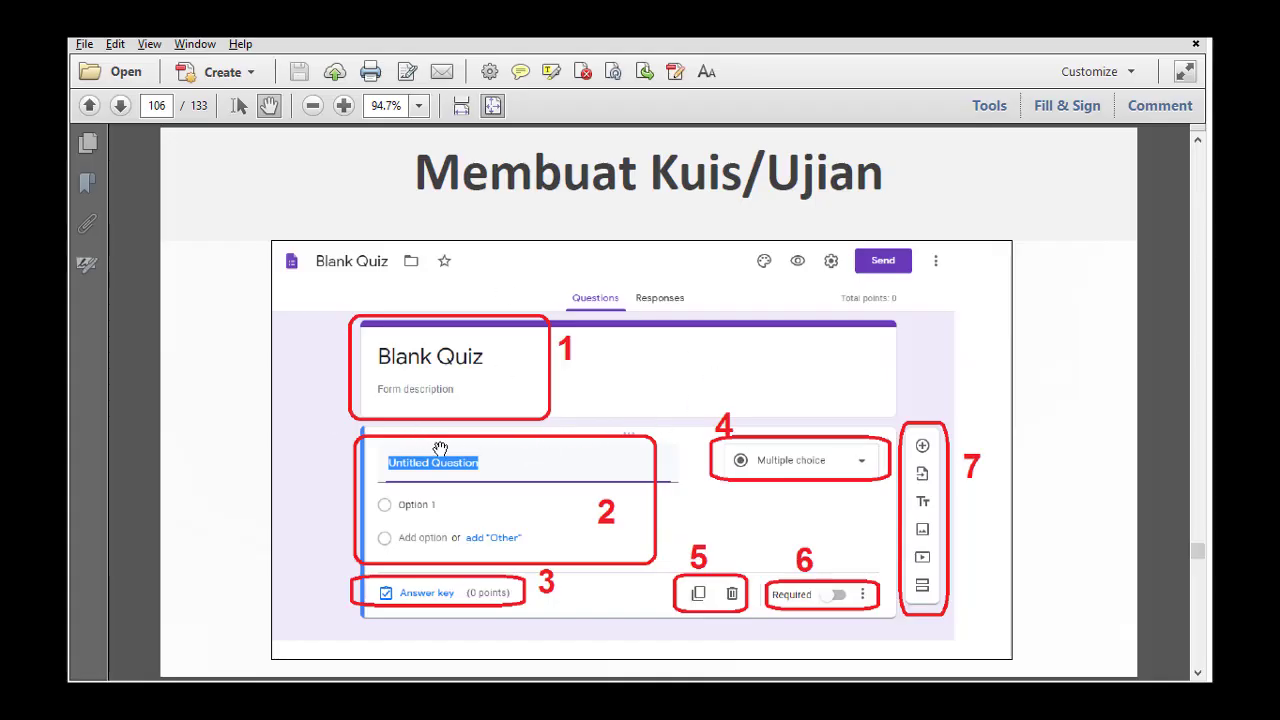
scroll(491, 452, down, 1)
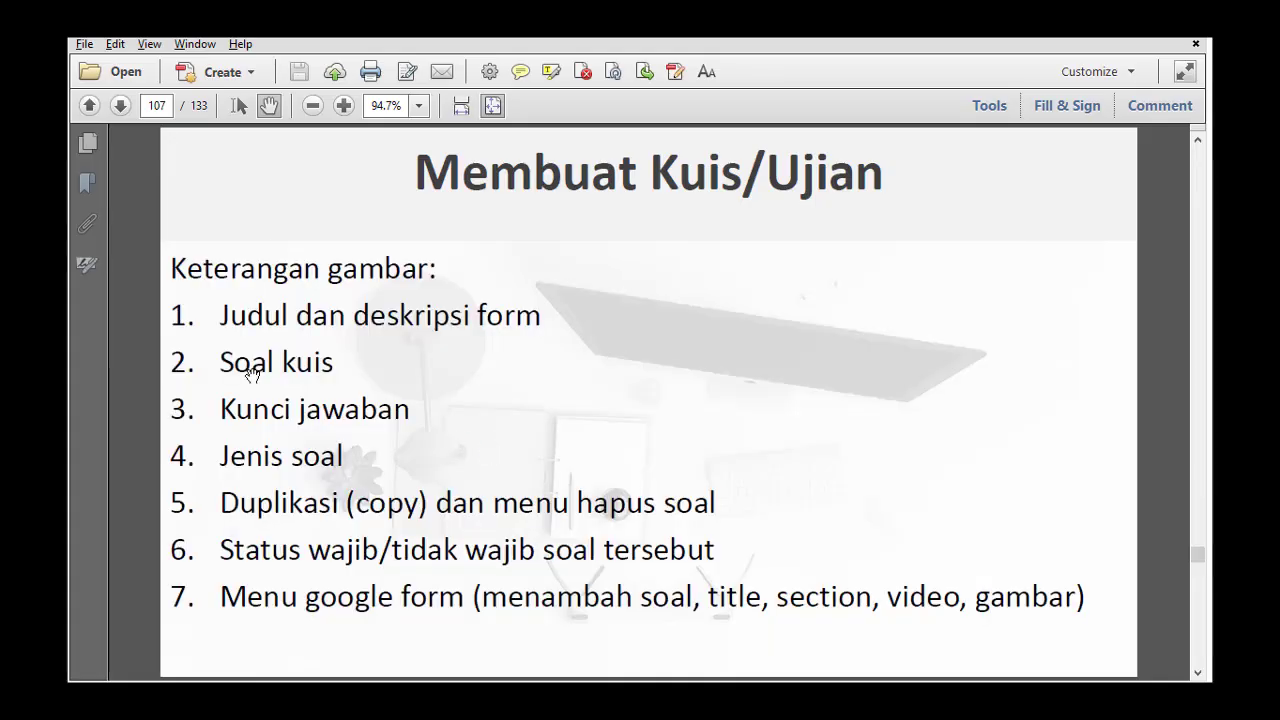
scroll(409, 450, up, 1)
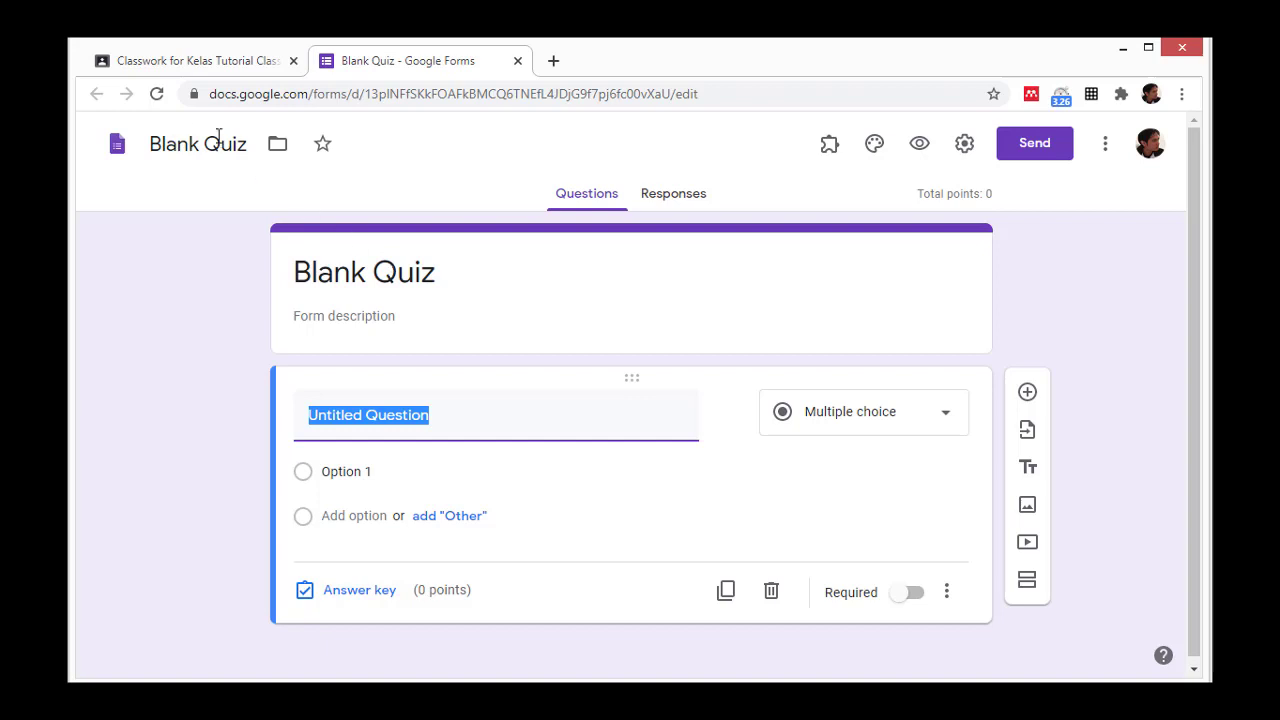
Rename the form file from its default name to "UTS Internet"
click(166, 144)
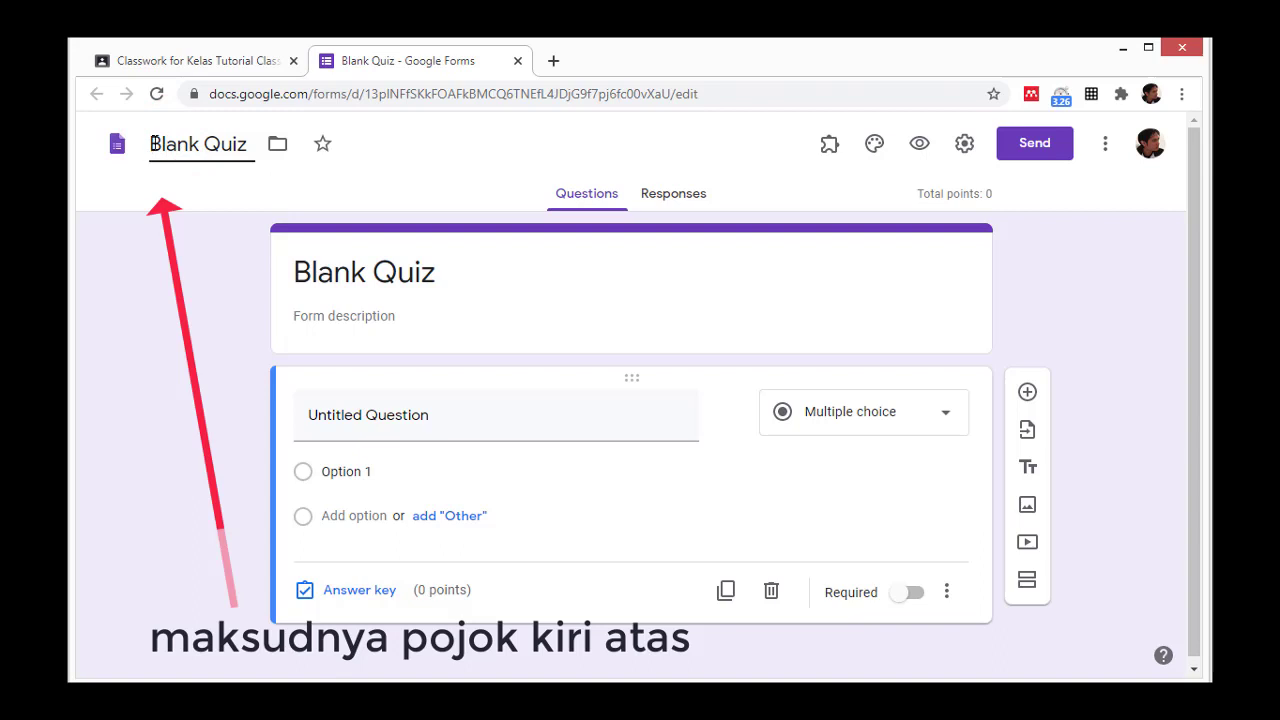
drag(152, 144, 251, 155)
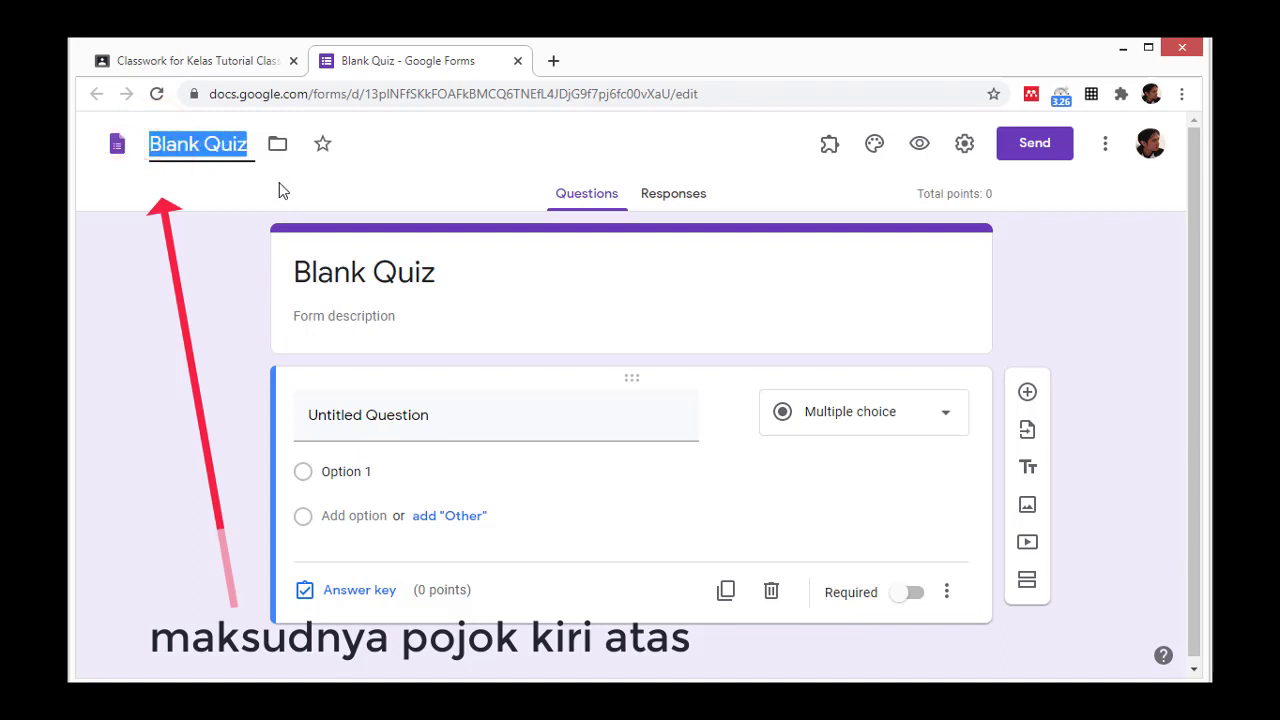
text(UTS)
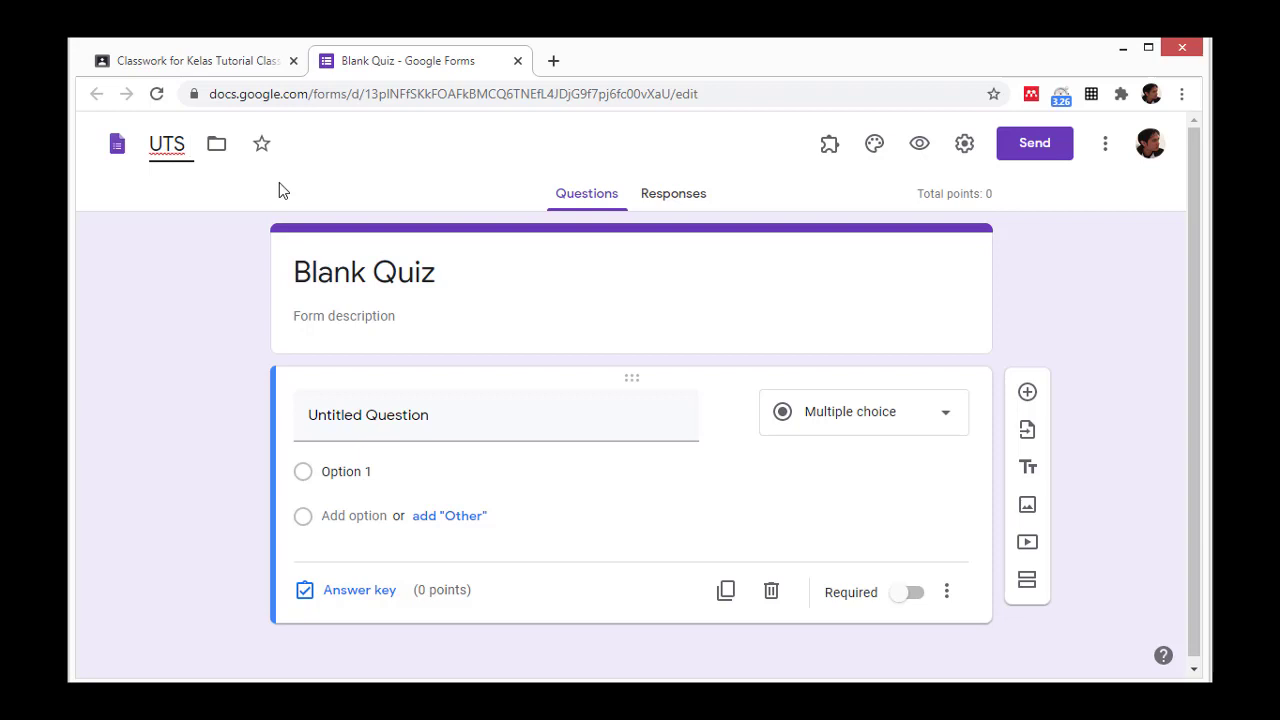
text(Internet)
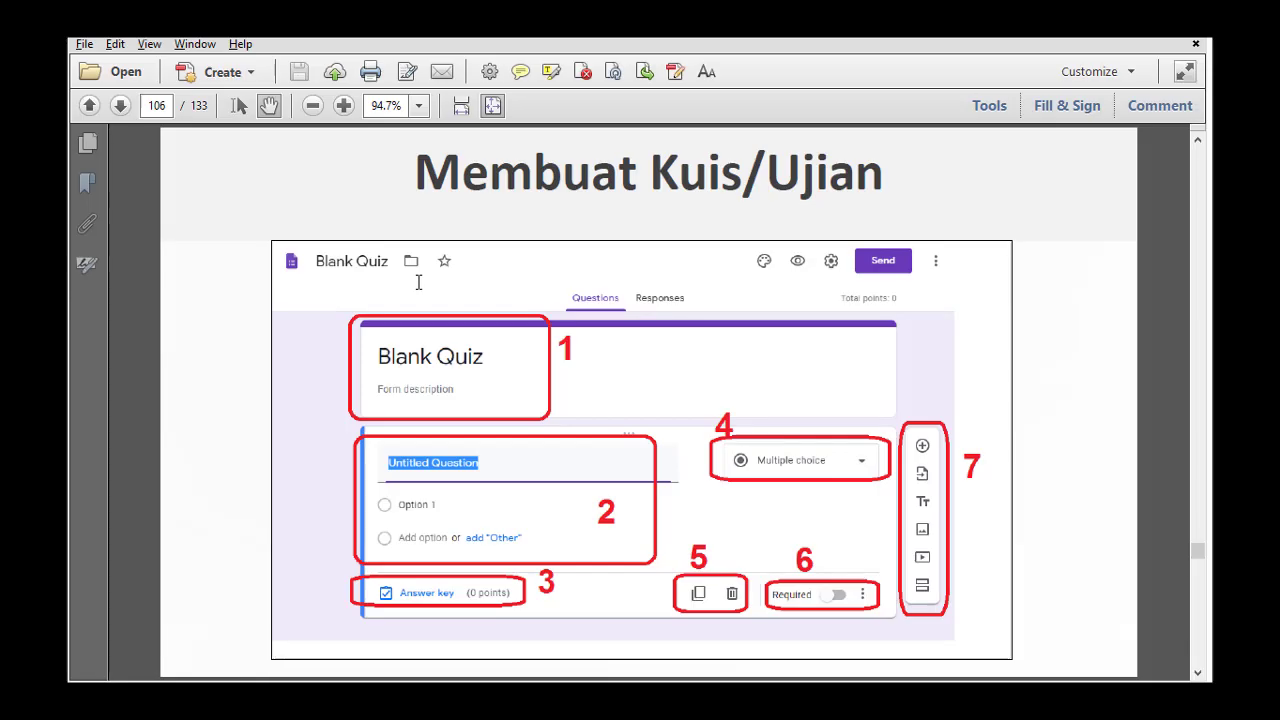
Check the PDF guide's explanation of the form's parts, and set the quiz's displayed title to "UTS - Internet"
scroll(416, 280, down, 1)
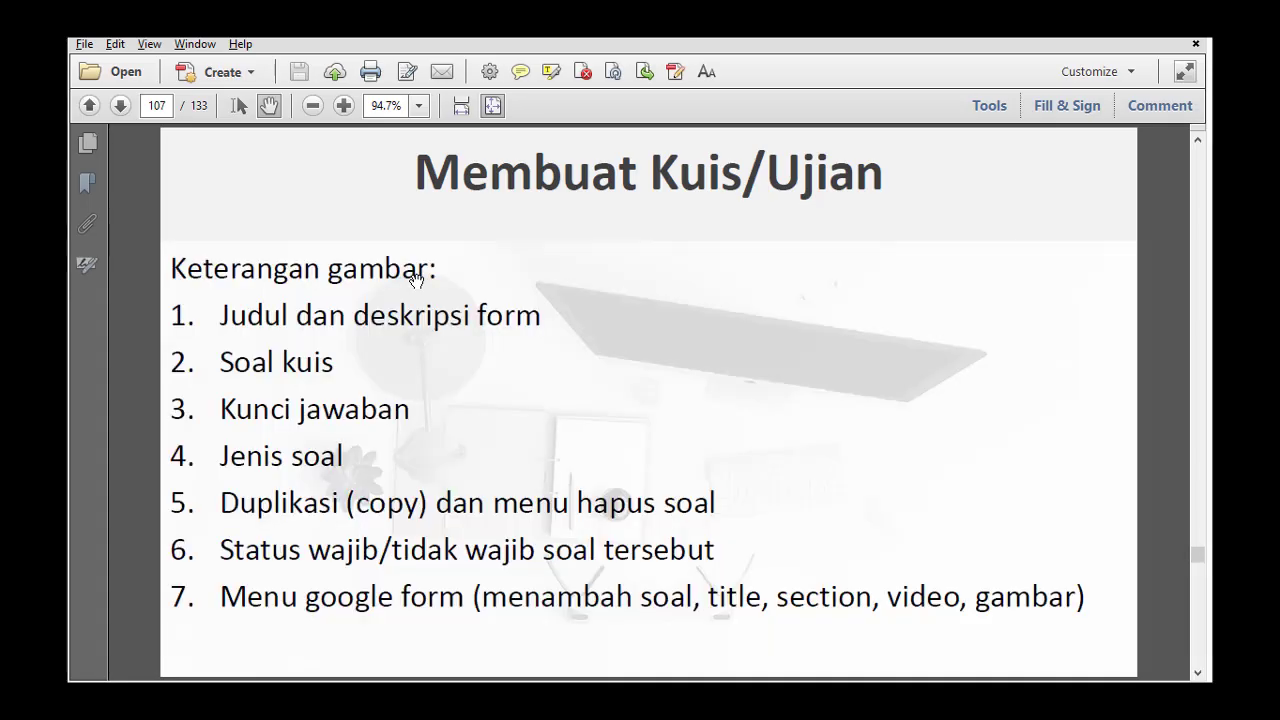
scroll(416, 280, down, 1)
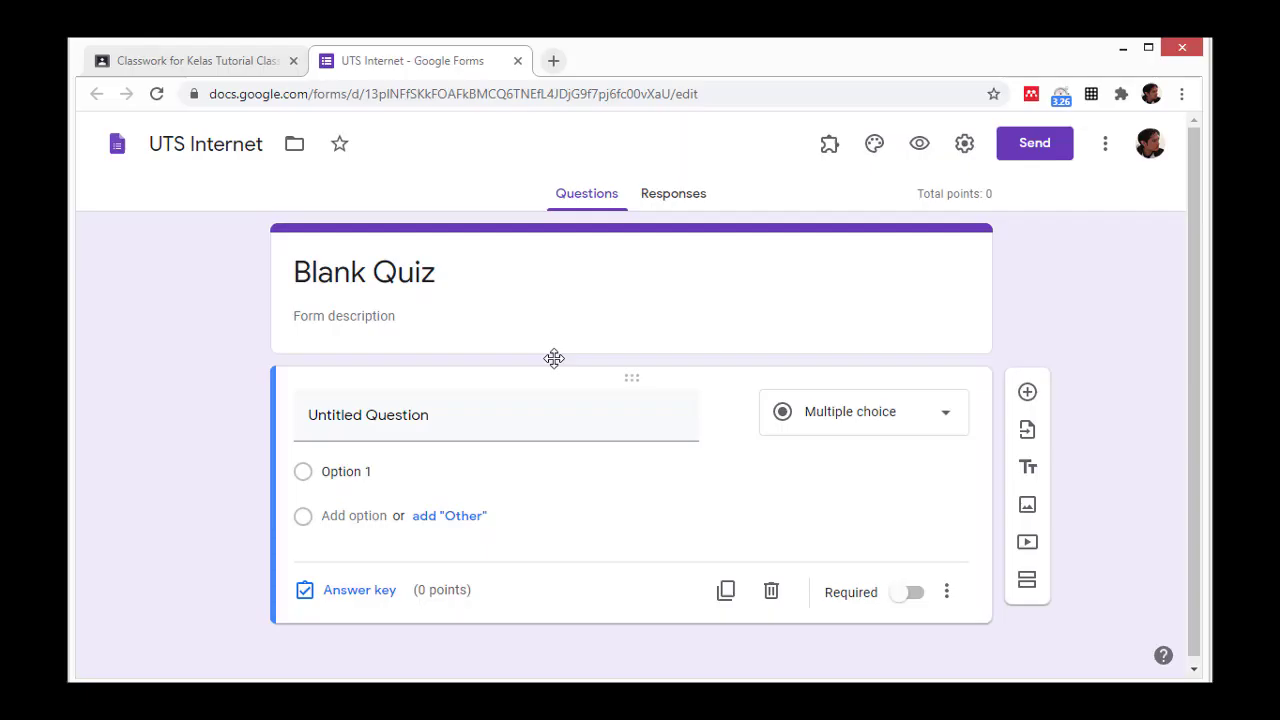
triple_click(414, 272)
text(UTS)
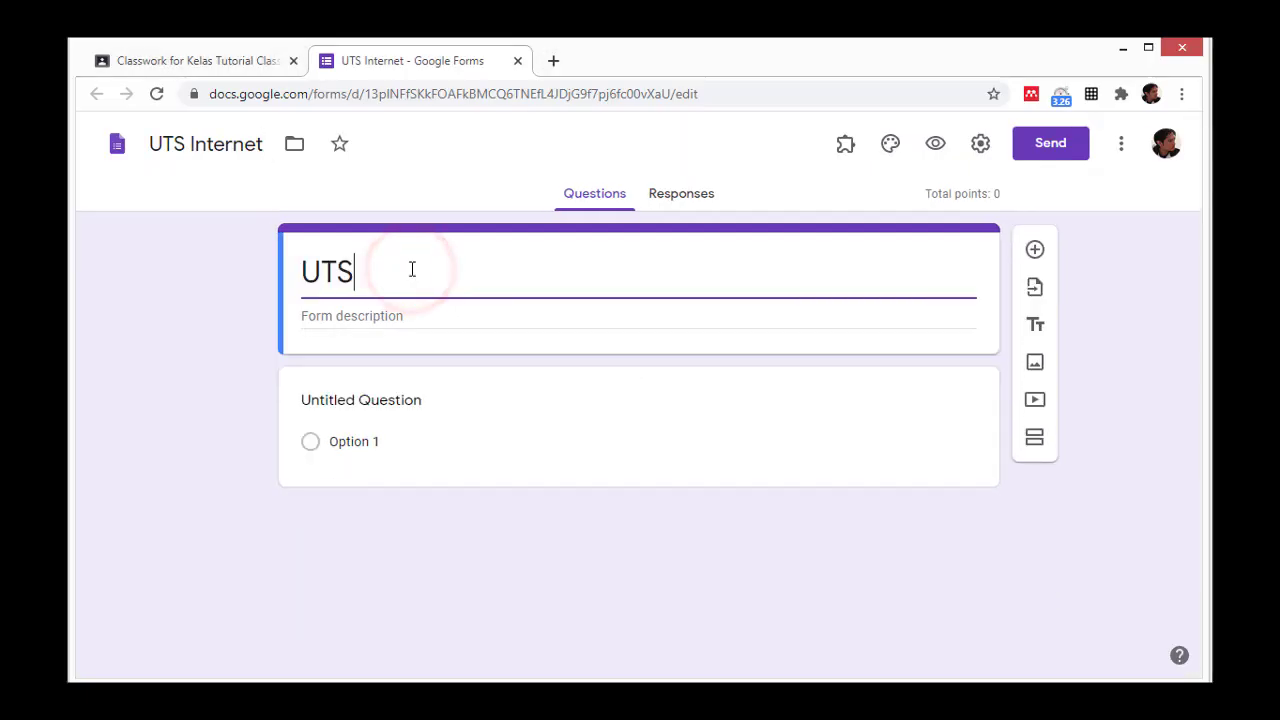
text( - Internet)
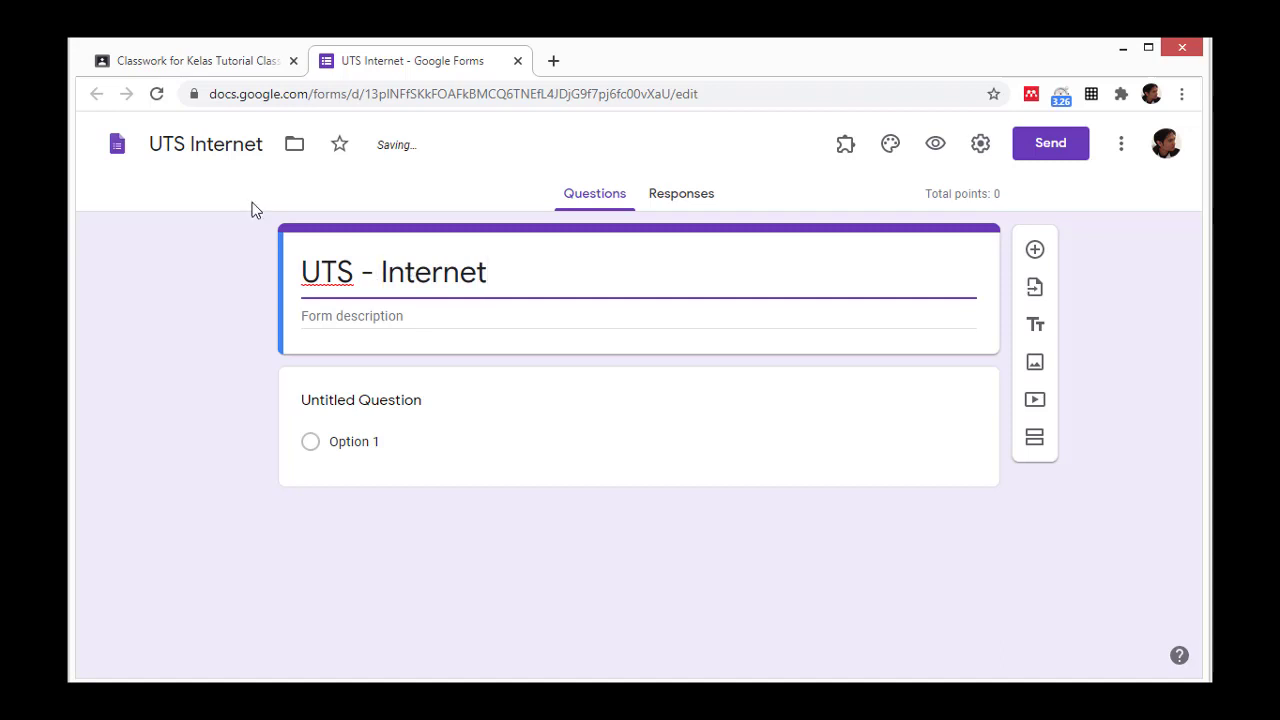
Change the form's file name to "UTS Dasar Komputer", keeping the displayed quiz title as it is
double_click(242, 143)
text(D)
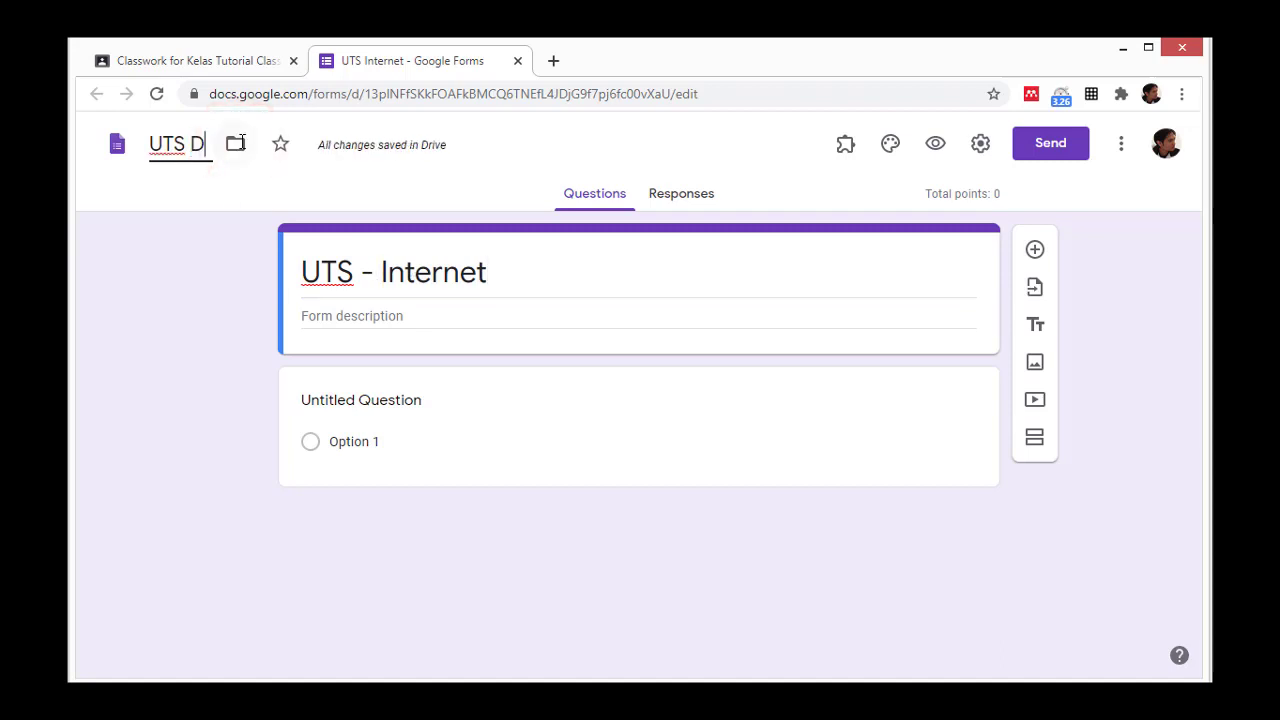
text(asar Komputer)
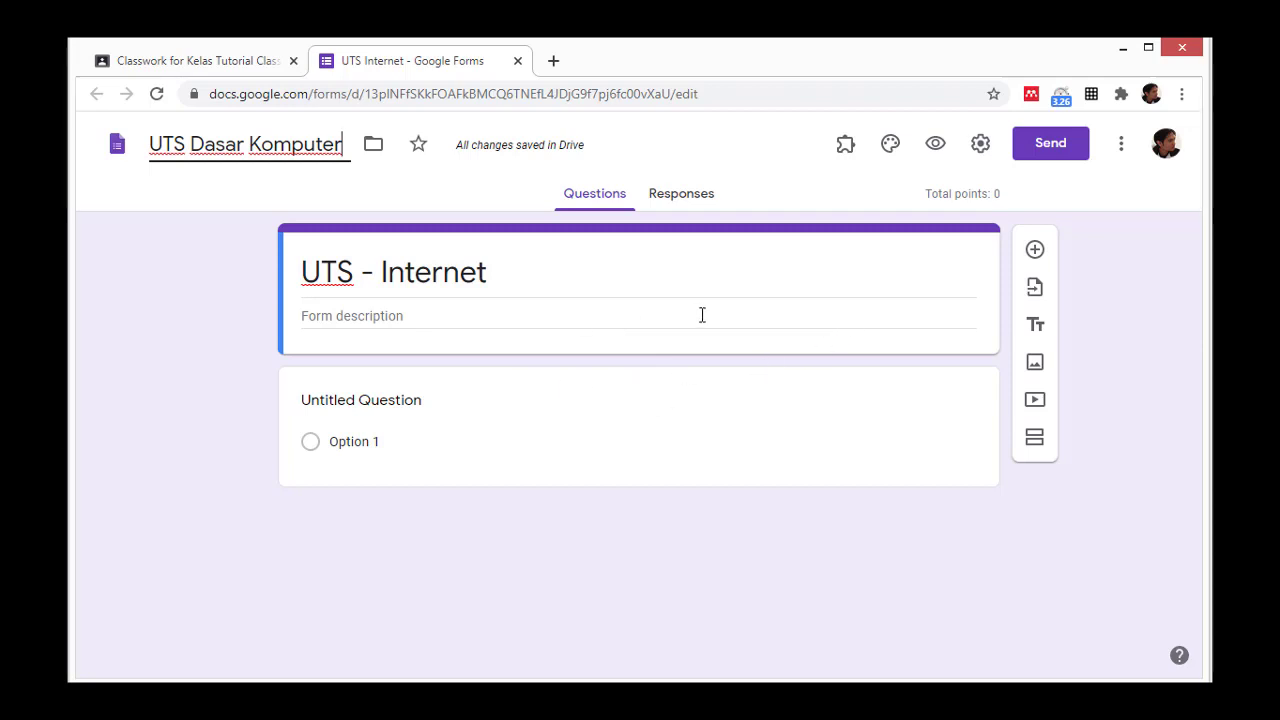
Switch to the PDF guide and compare the numbered form screenshot on page 106 with its legend on page 107
key(alt+Tab)
scroll(701, 356, down, 2)
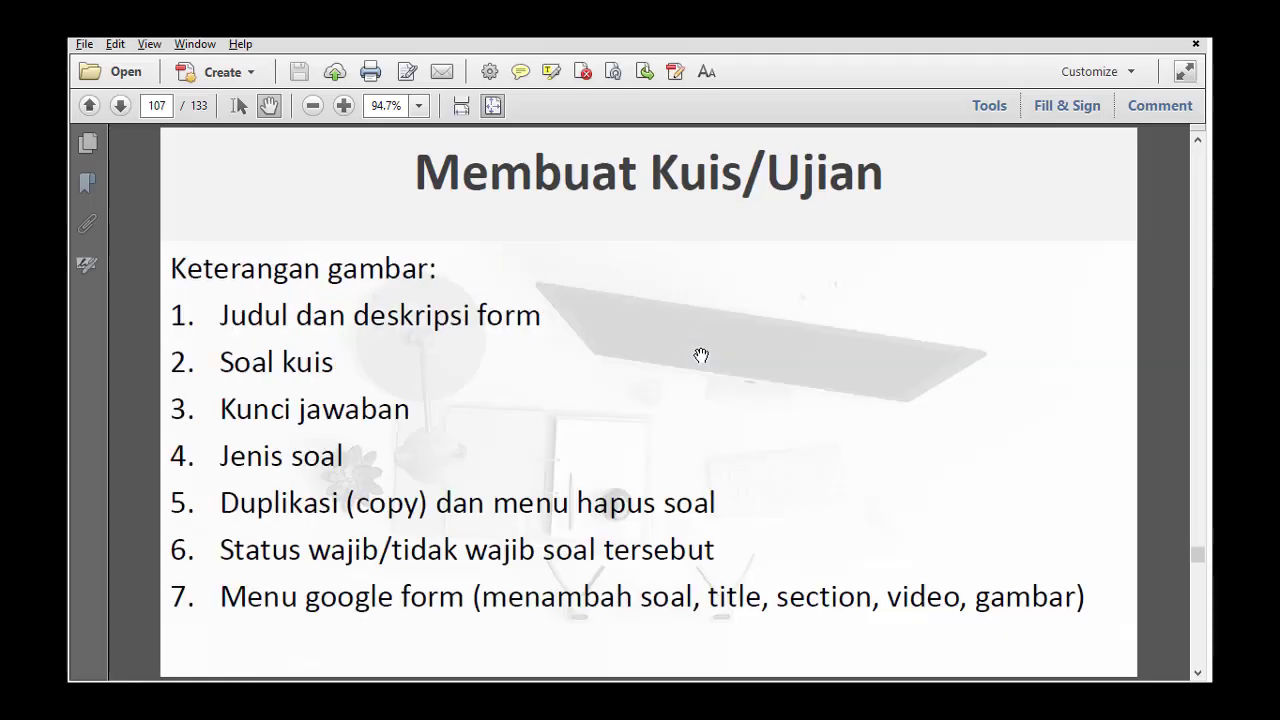
scroll(701, 356, up, 2)
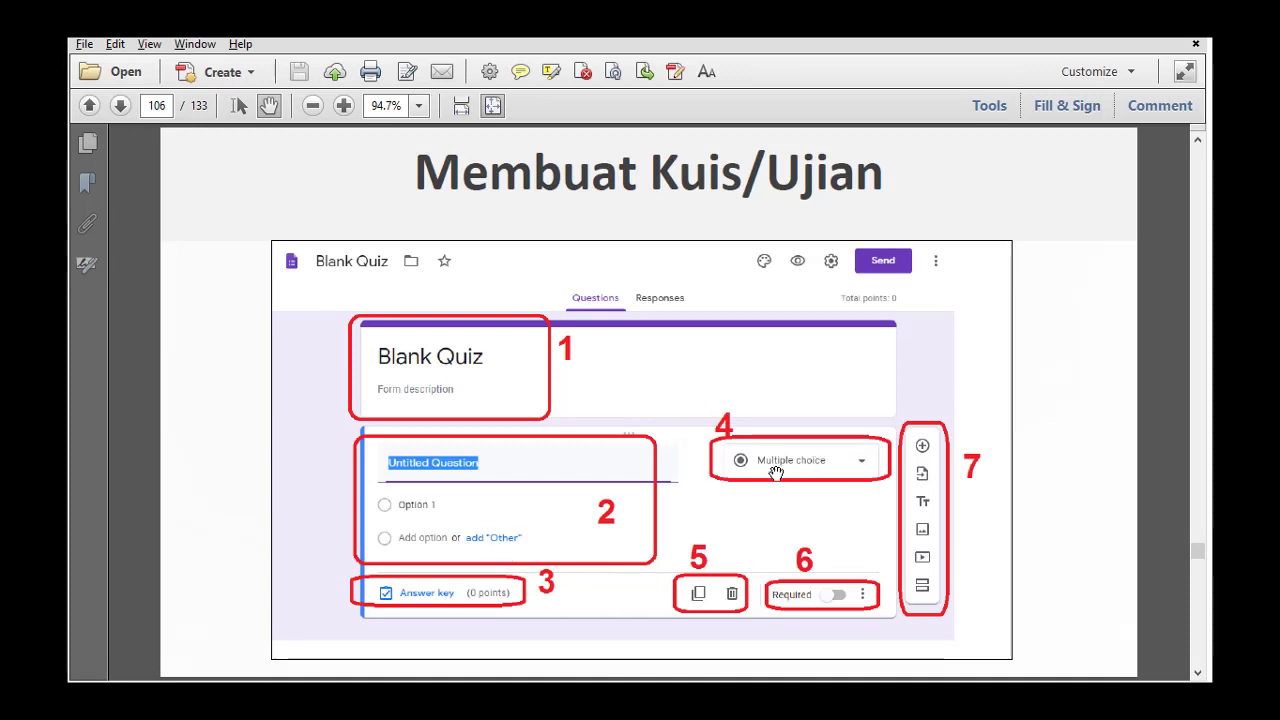
scroll(700, 441, down, 2)
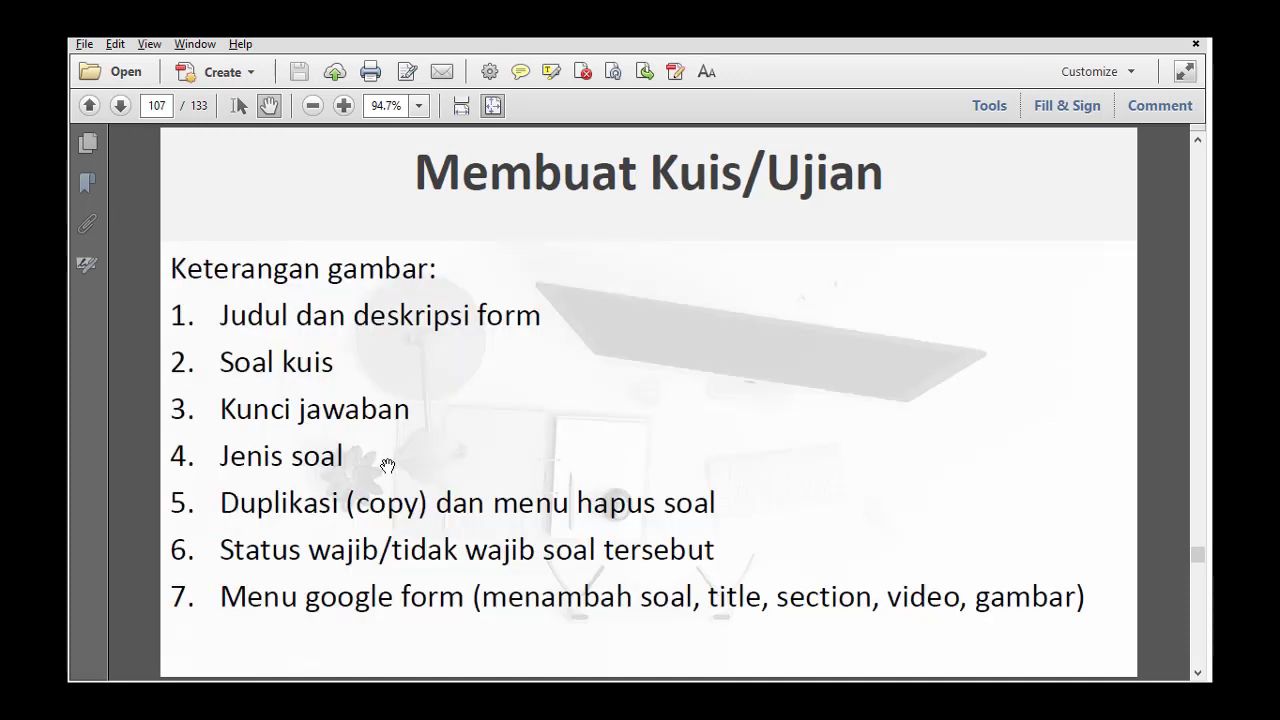
scroll(389, 463, up, 2)
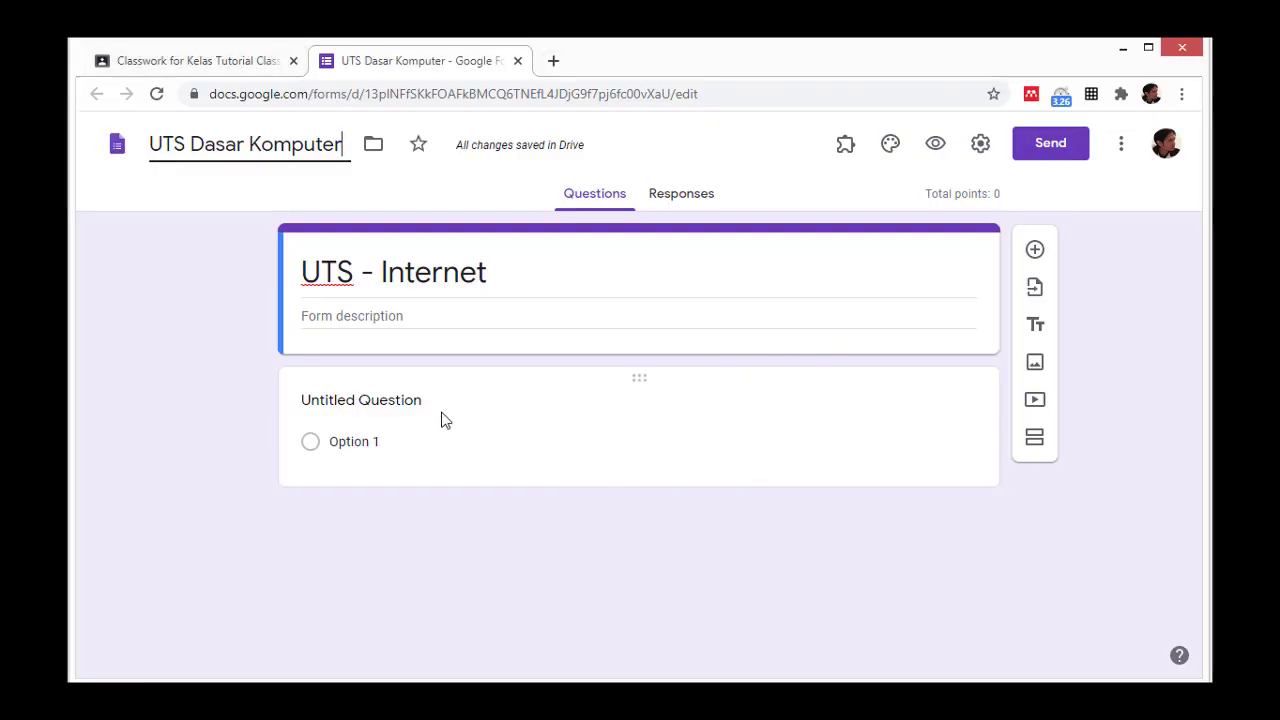
Examine the question types available for the untitled question without changing its type
click(516, 405)
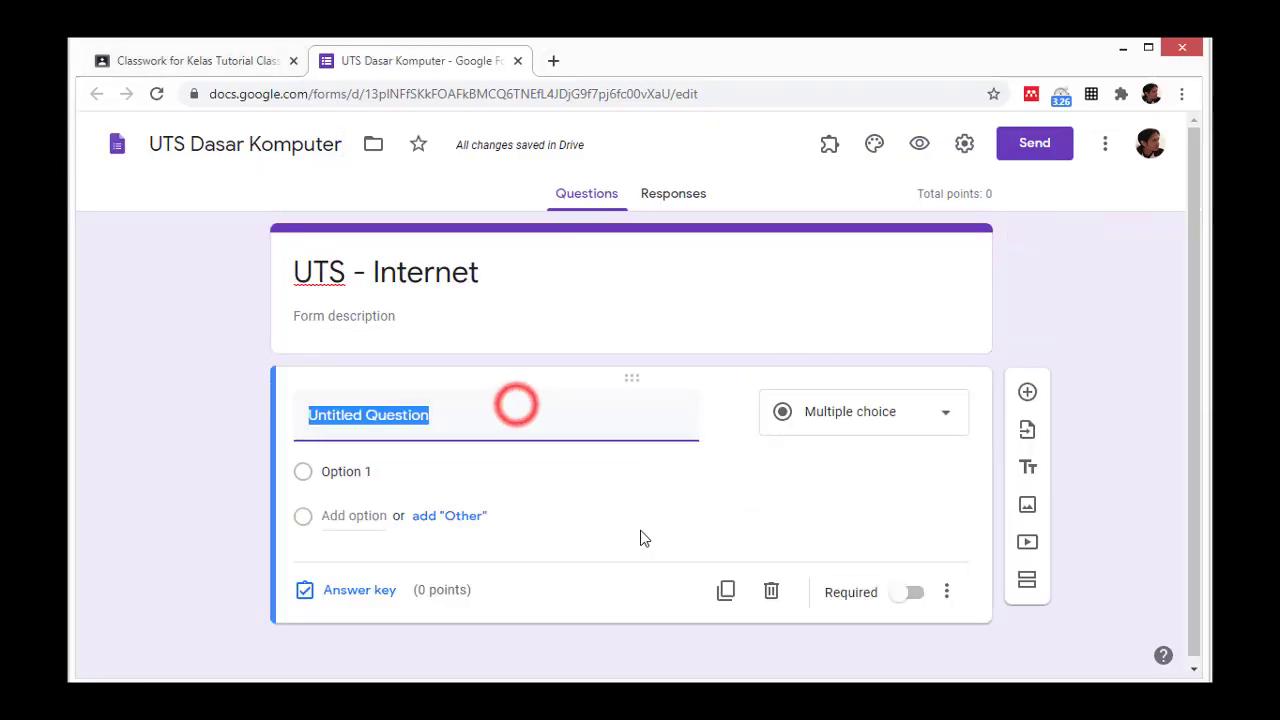
click(868, 428)
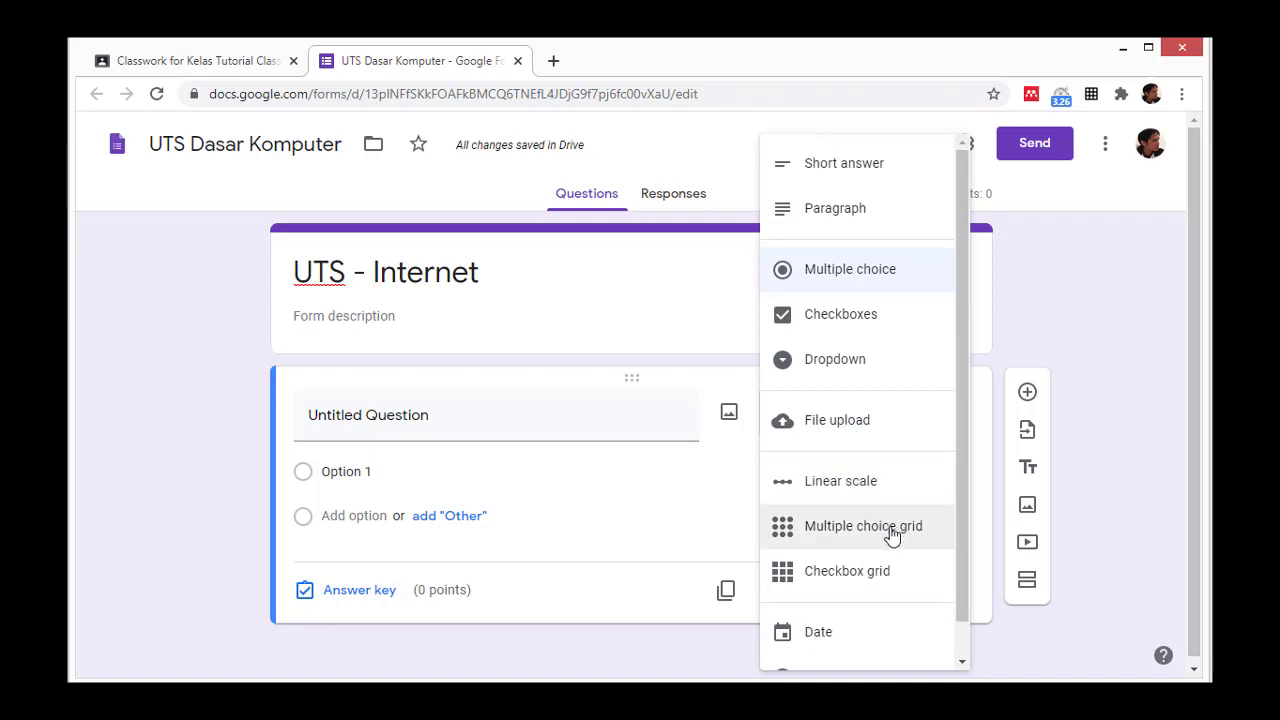
scroll(890, 574, down, 1)
scroll(877, 660, down, 1)
scroll(874, 537, up, 2)
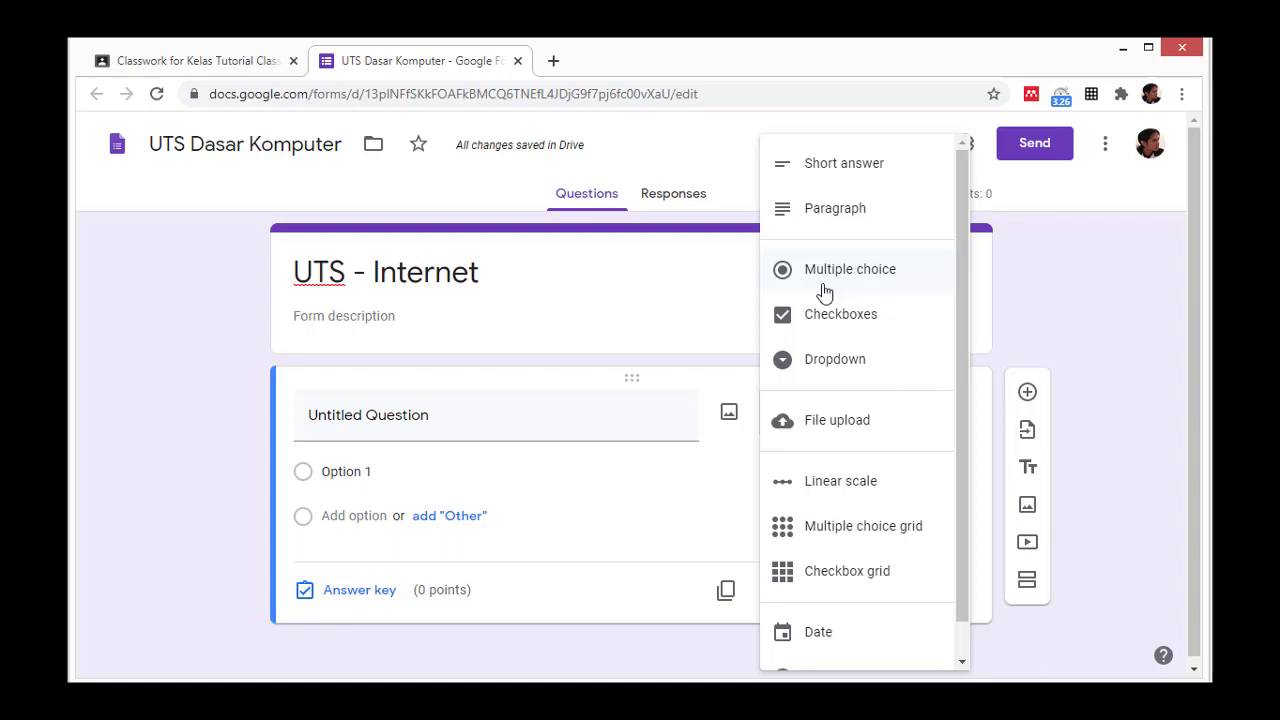
click(196, 303)
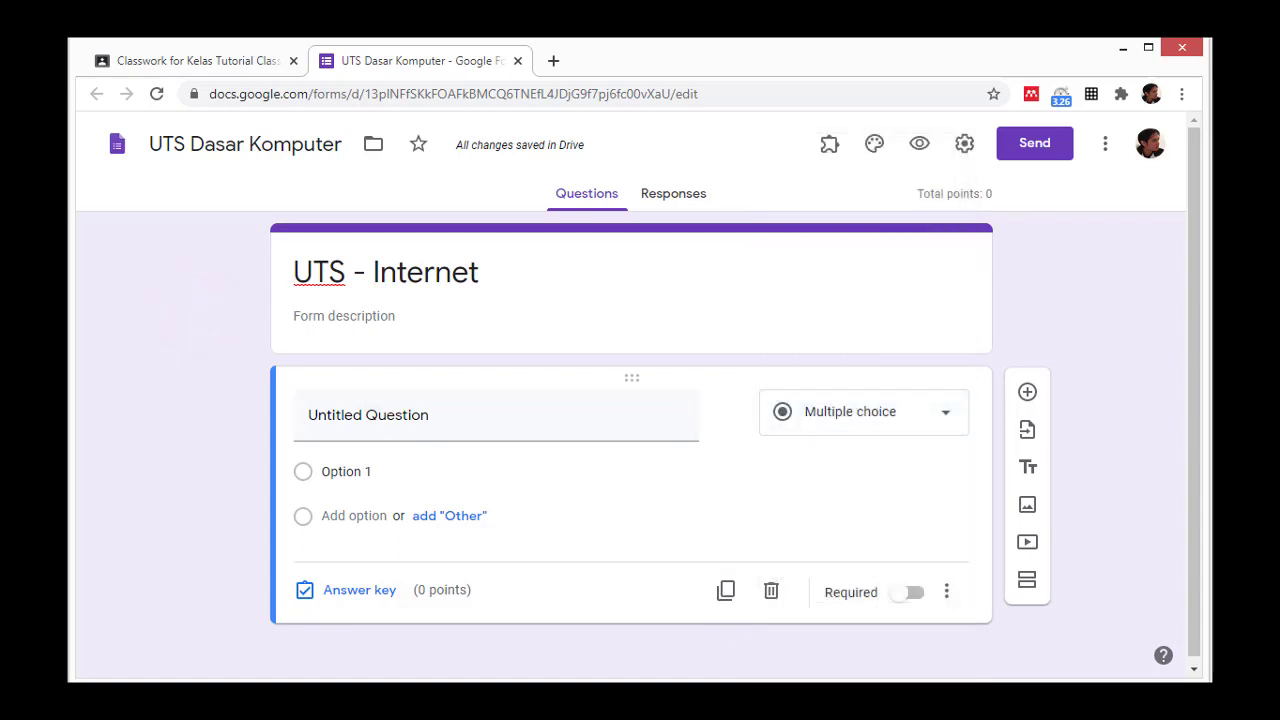
Switch to the Word document "Contoh Soal - Aplikasi Dasar Internet.docx", close its navigation pane, and copy the text of question 1
click(777, 699)
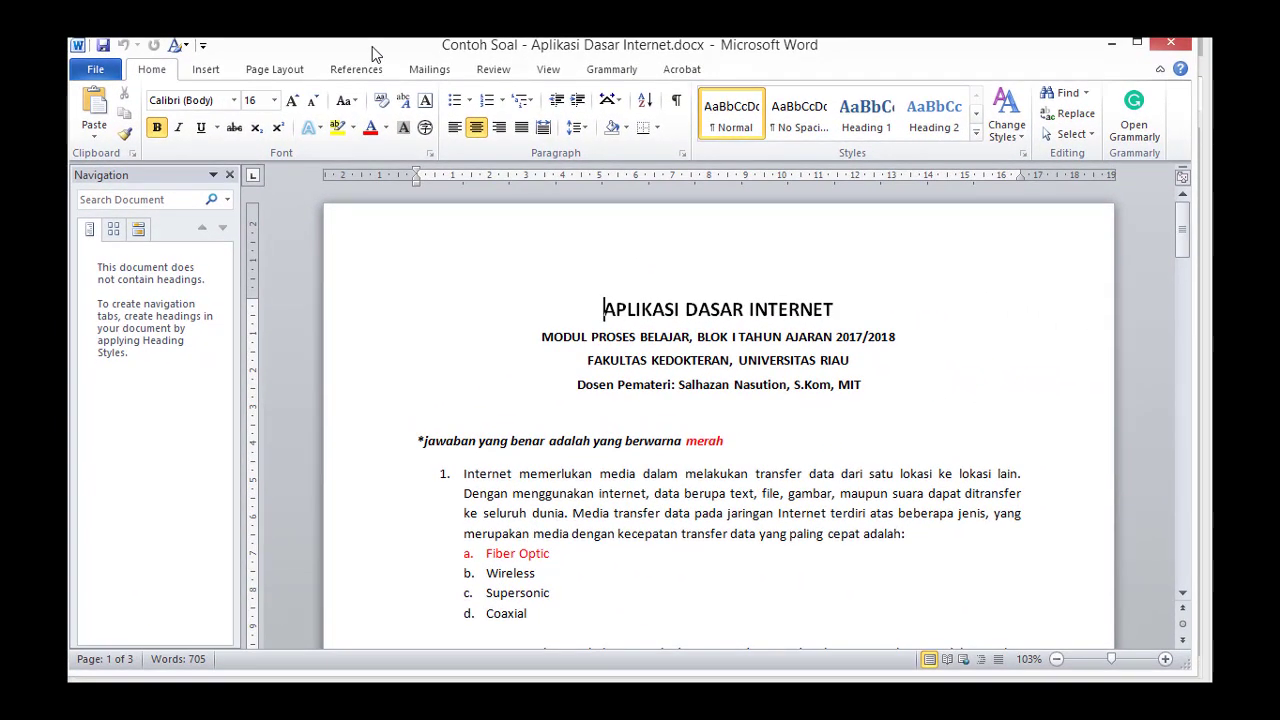
click(229, 177)
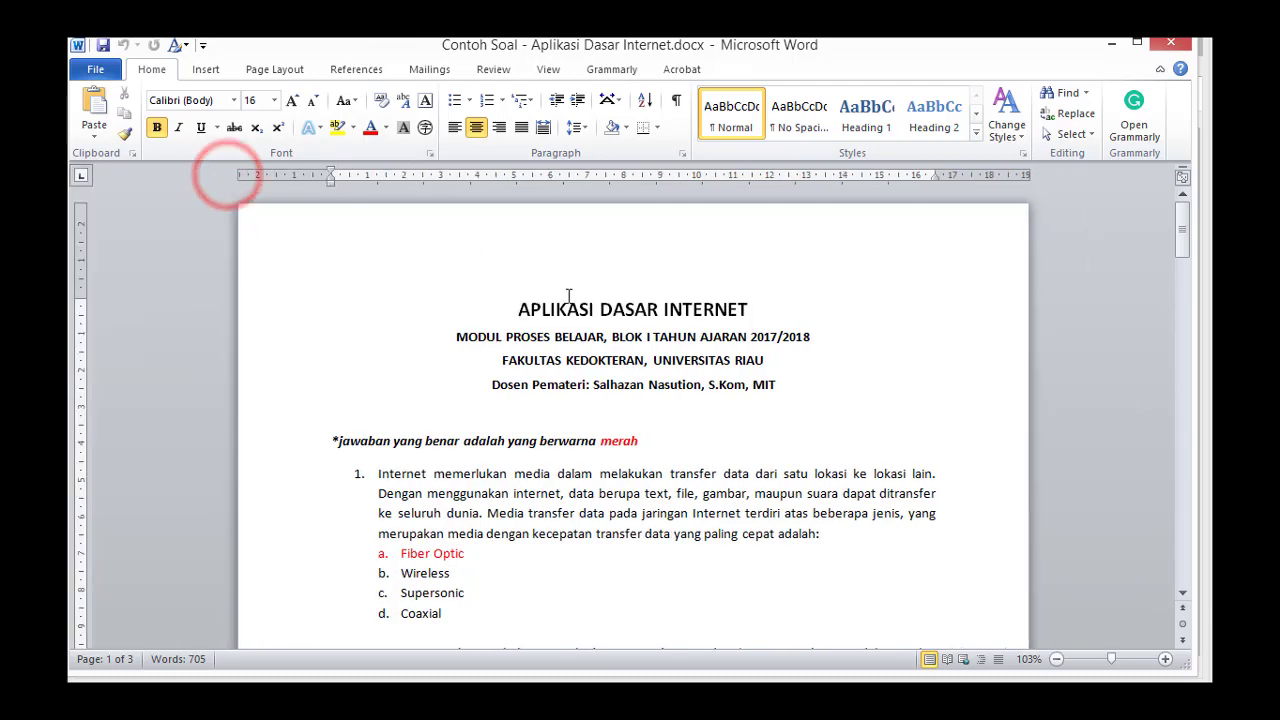
scroll(712, 400, down, 6)
scroll(712, 400, up, 2)
scroll(712, 400, up, 1)
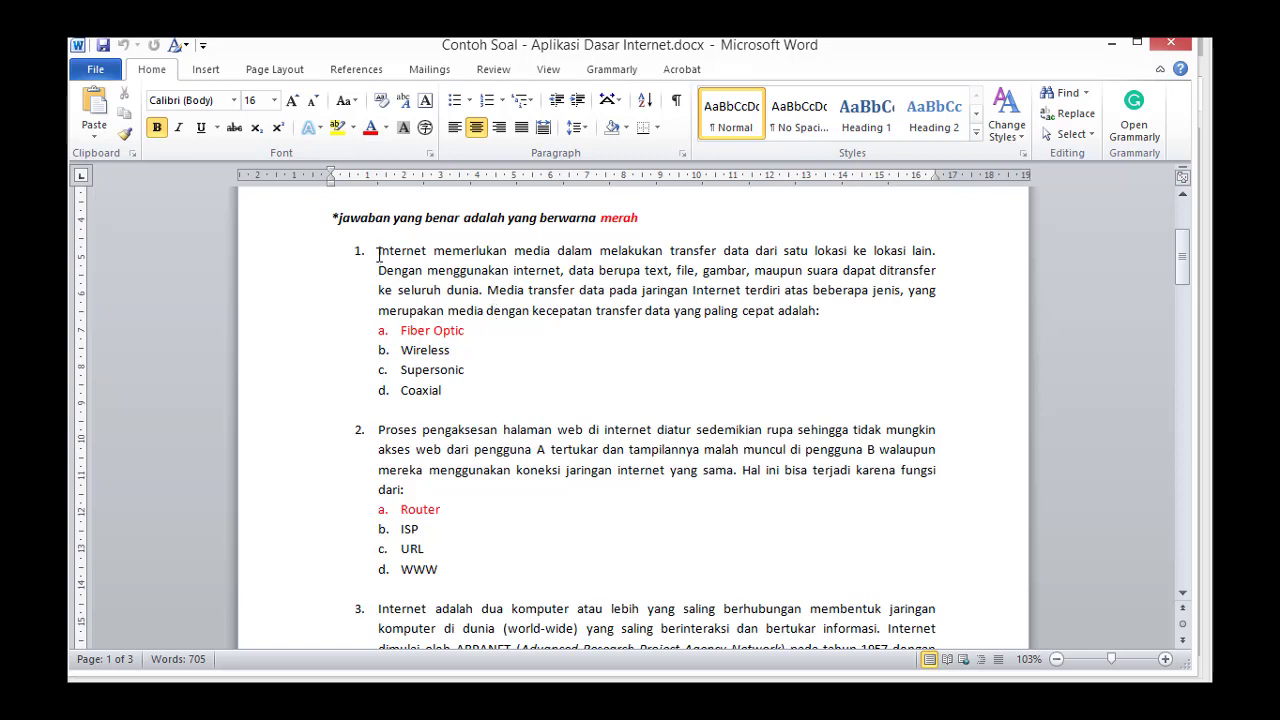
drag(380, 252, 831, 314)
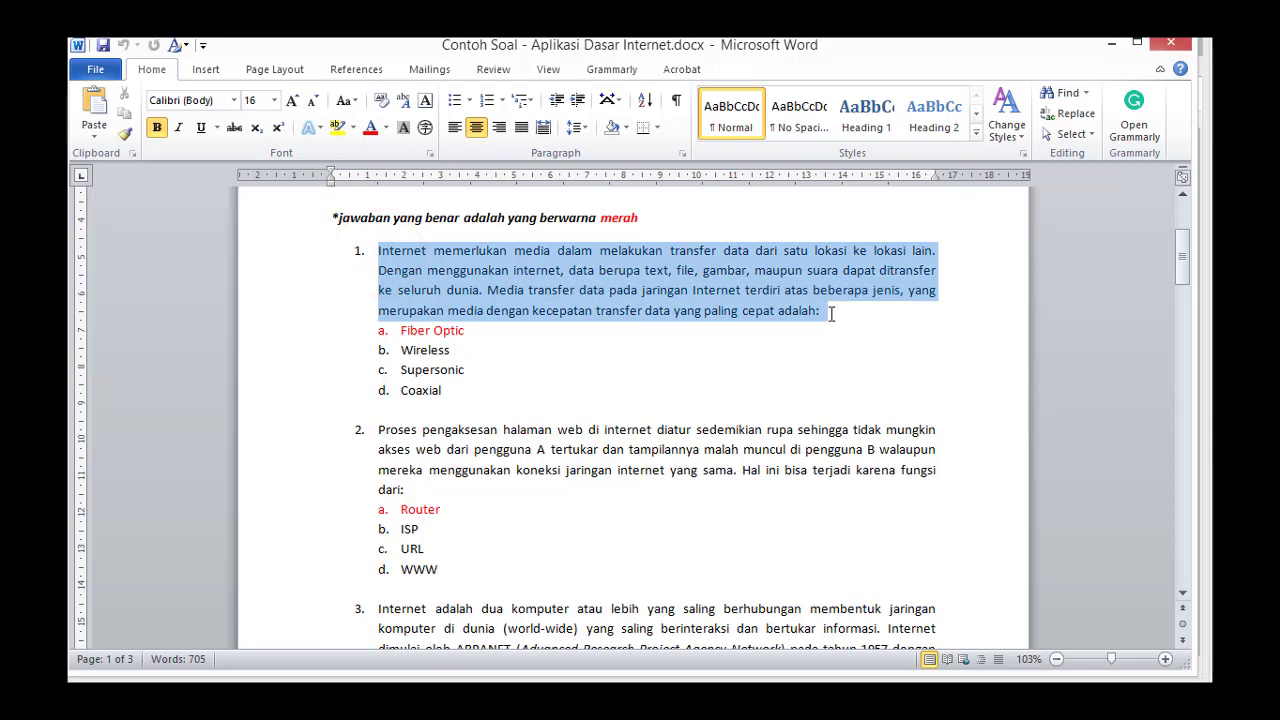
right_click(745, 298)
click(791, 298)
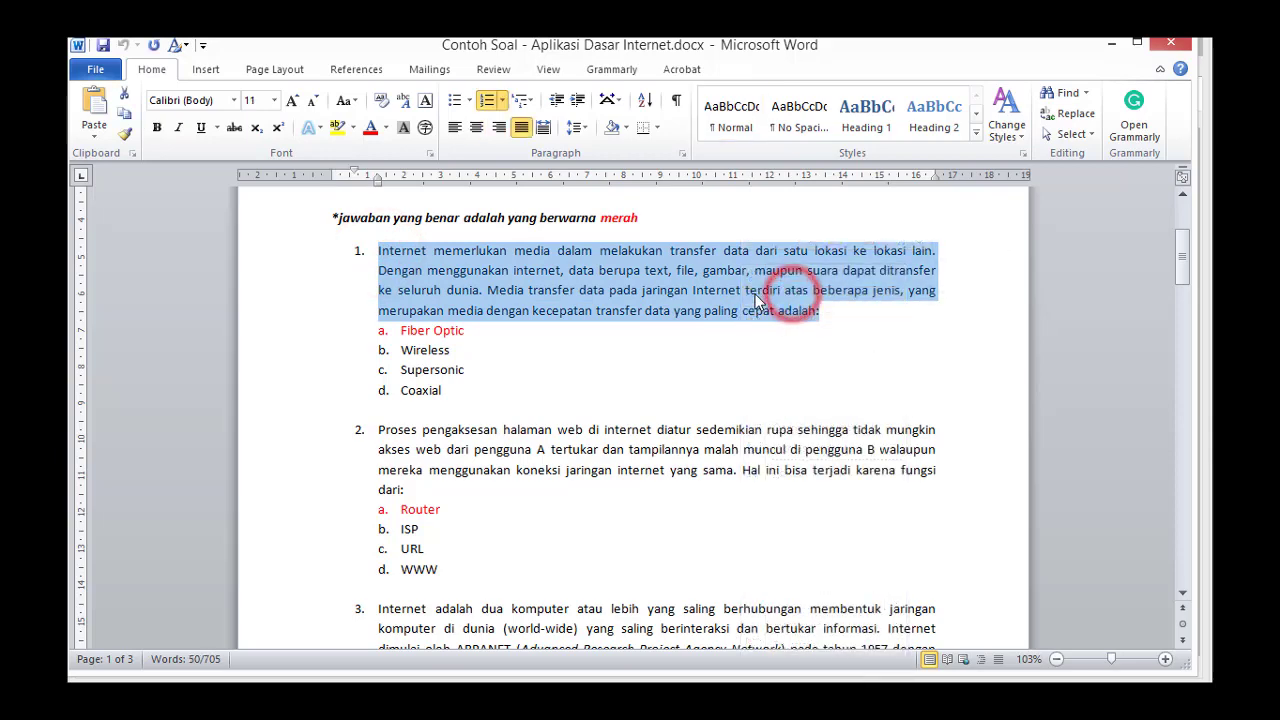
Switch to the form, paste the copied text as the first question, and remove its leading "1." numbering
key(alt+Tab)
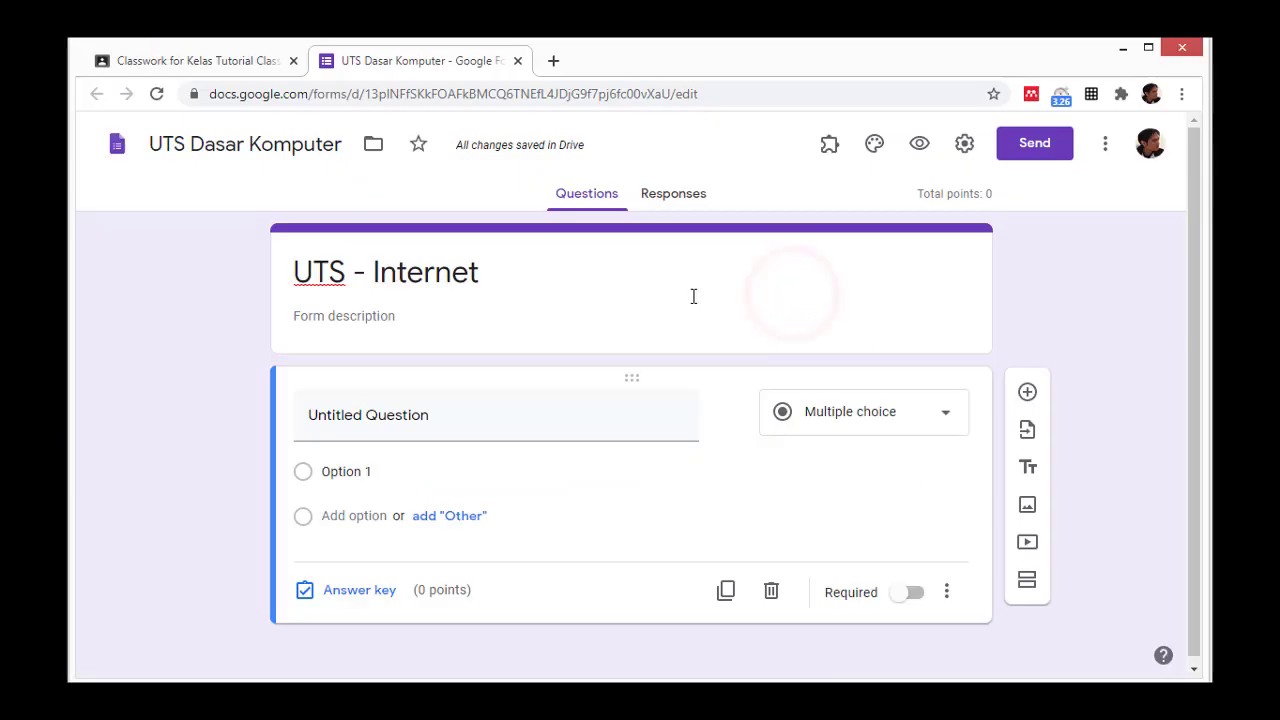
click(447, 417)
right_click(339, 418)
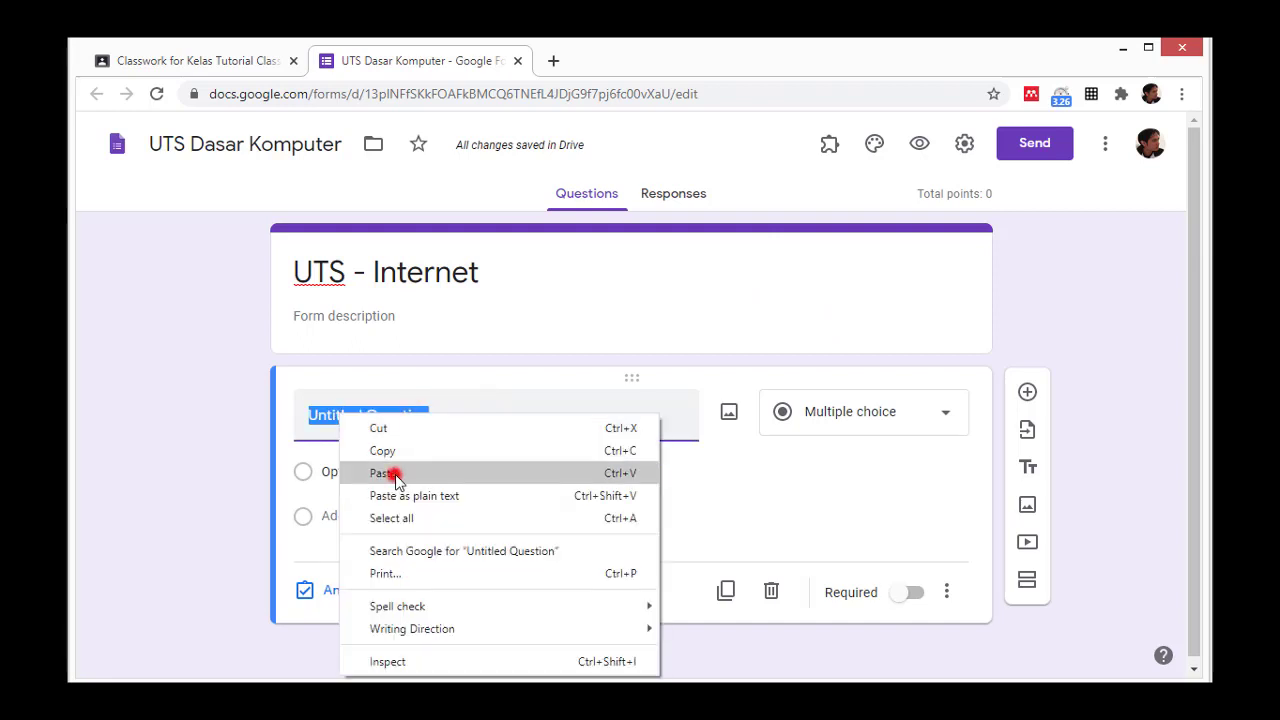
click(385, 473)
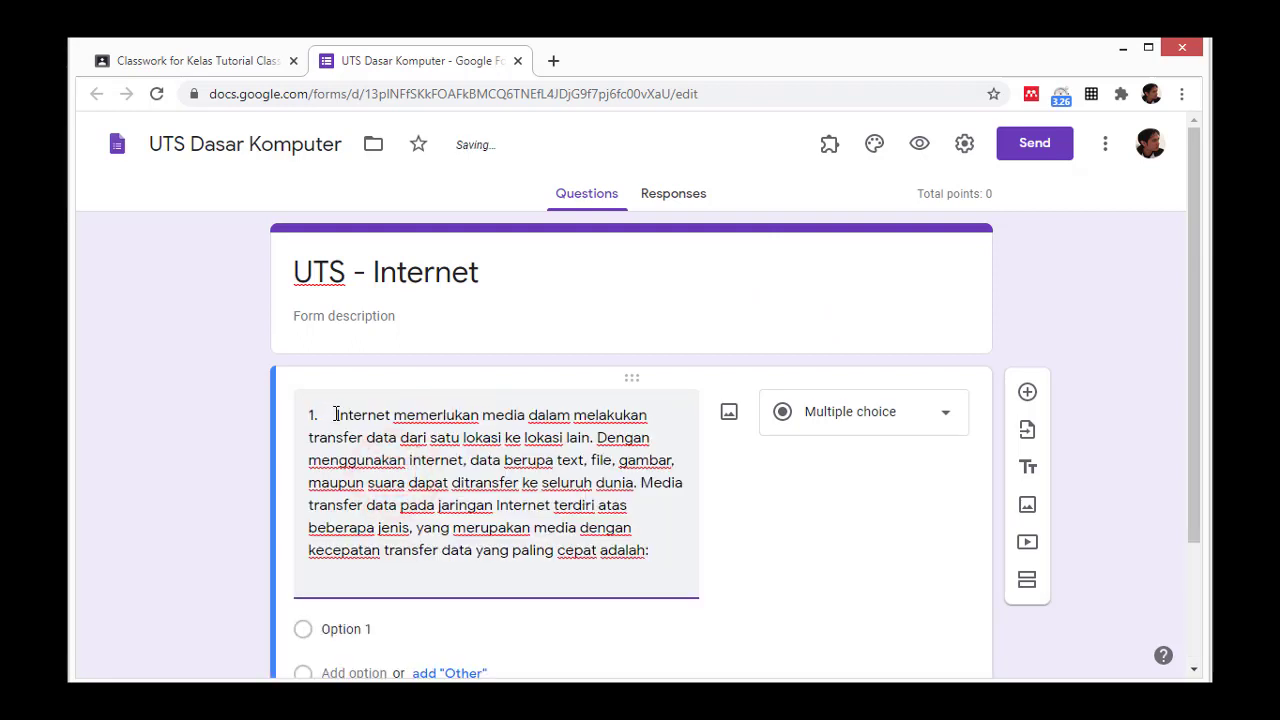
drag(334, 414, 290, 415)
key(BackSpace)
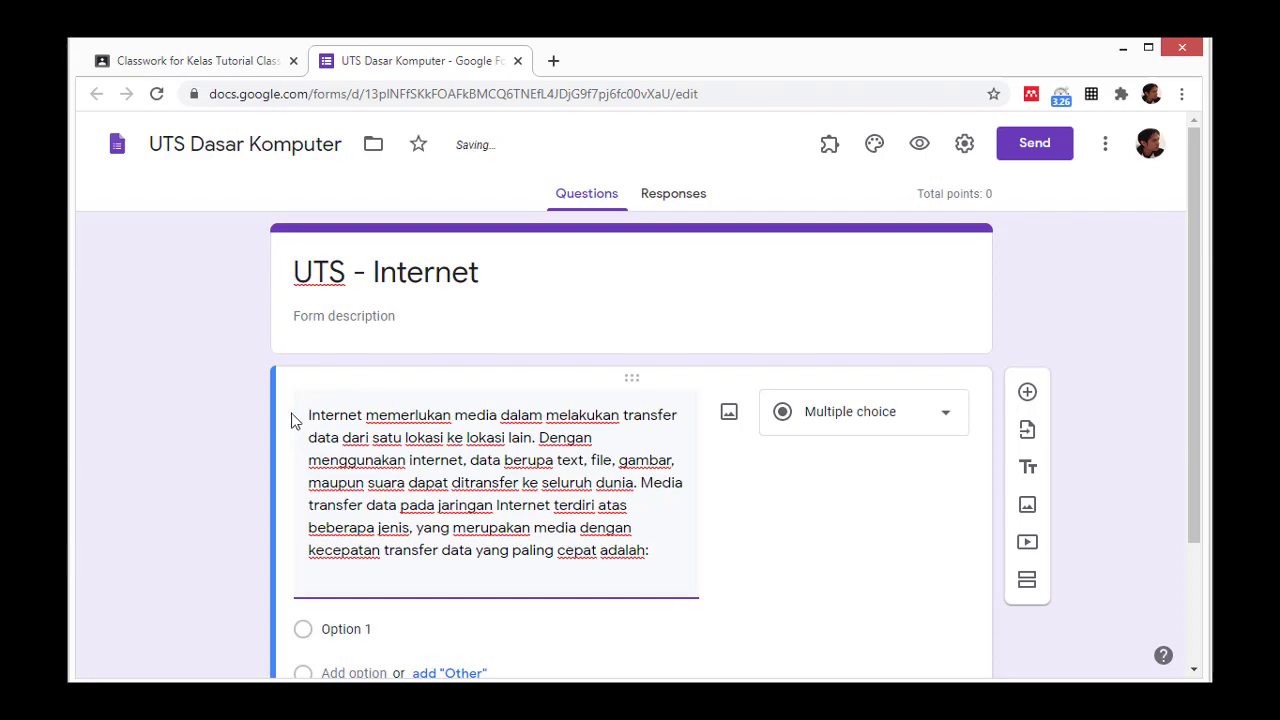
scroll(316, 415, down, 3)
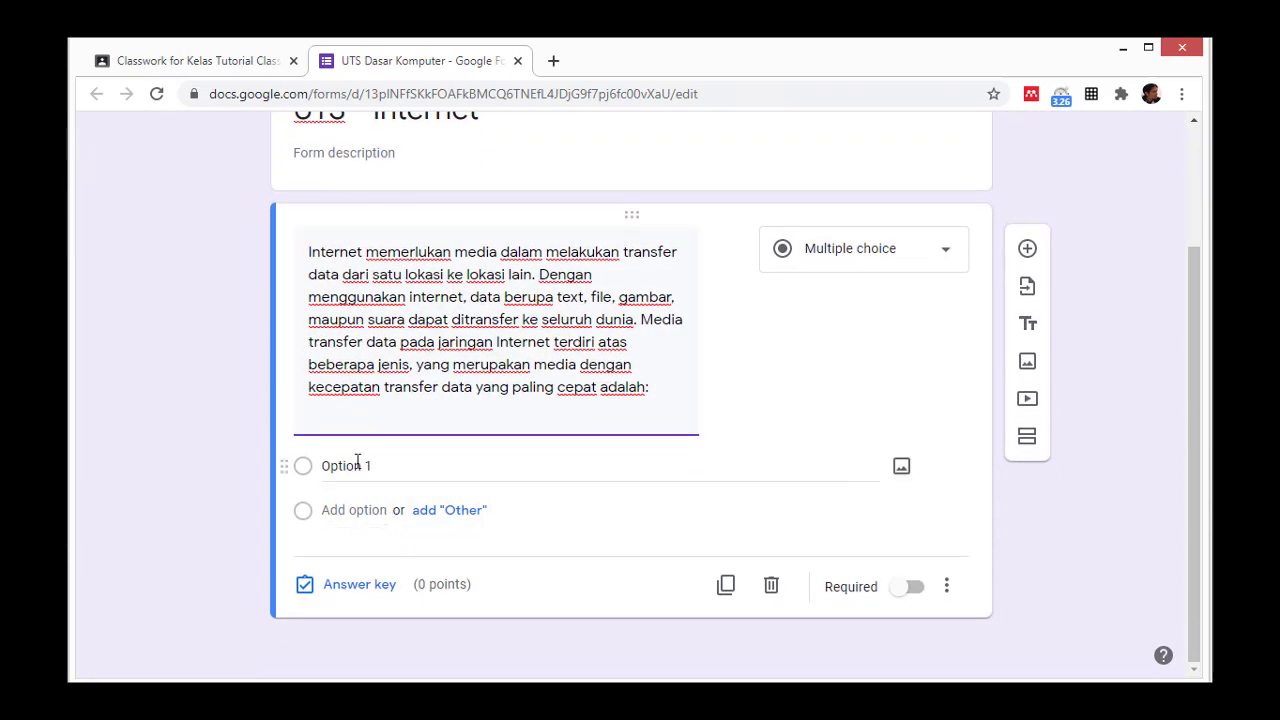
Switch to the Word document and copy question 1's answer option a, "Fiber Optic"
key(alt+Tab)
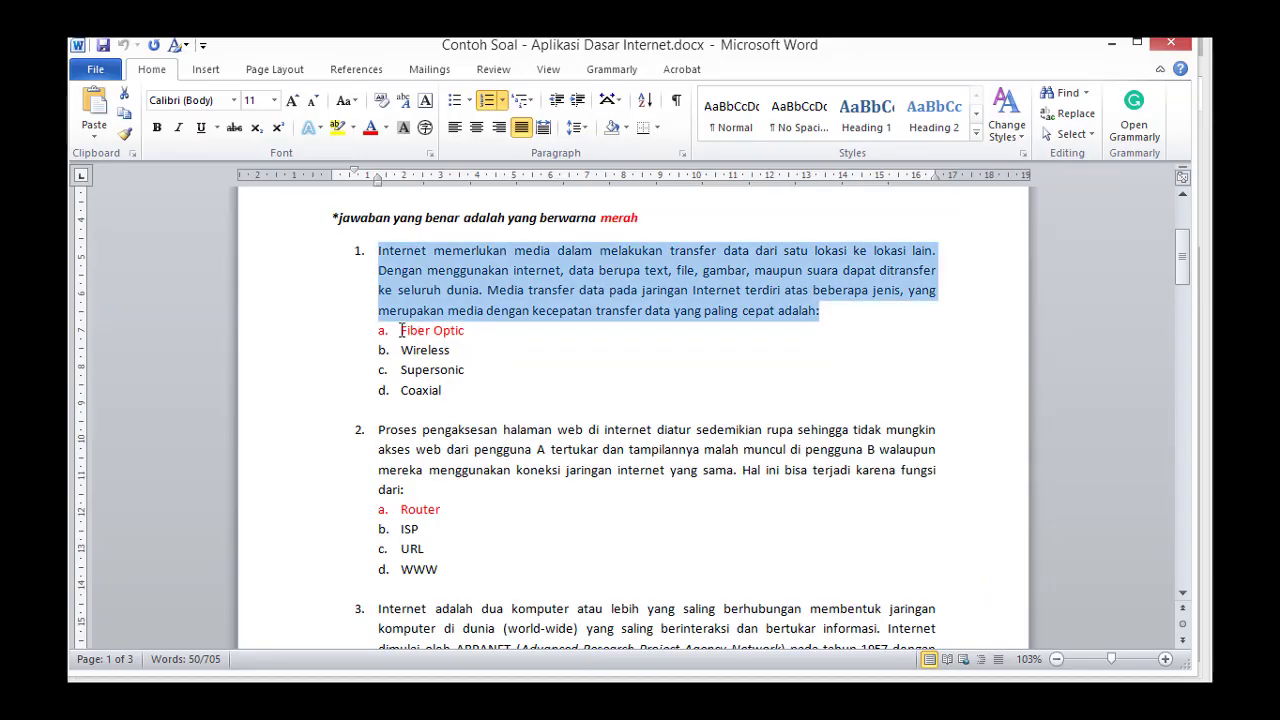
drag(400, 330, 465, 332)
right_click(449, 338)
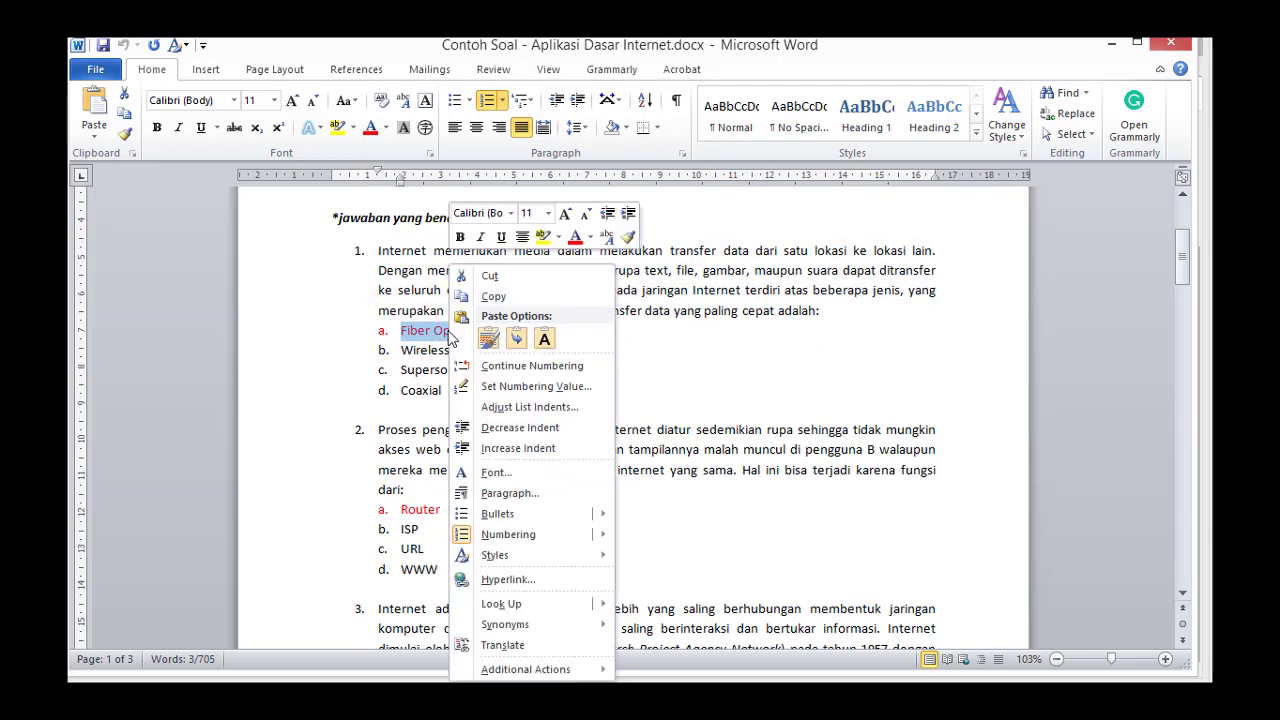
click(498, 294)
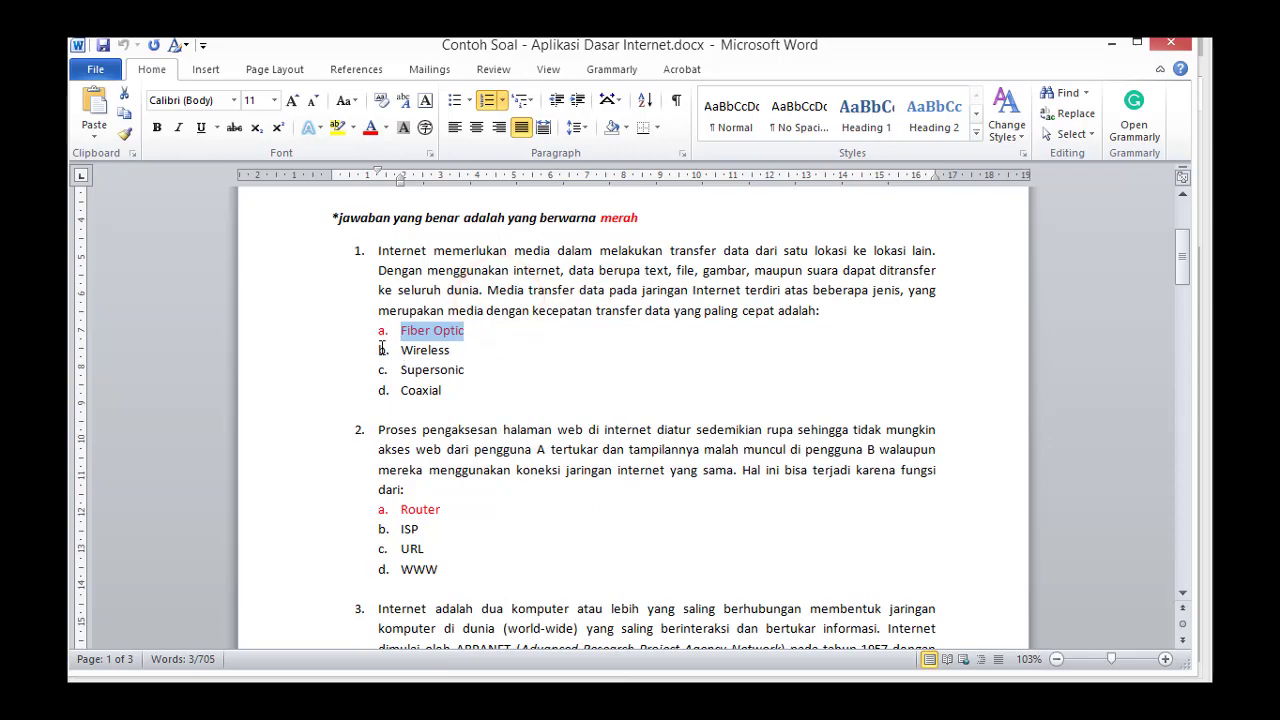
key(alt+Tab)
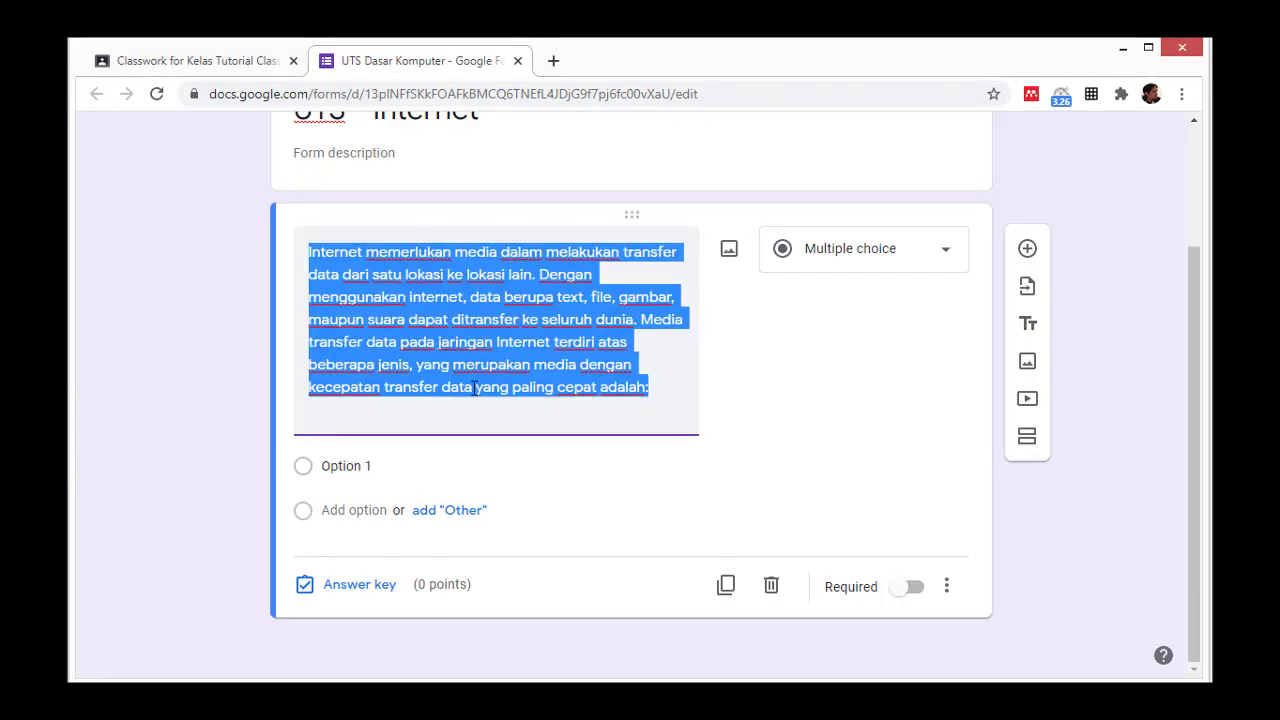
key(alt+Tab)
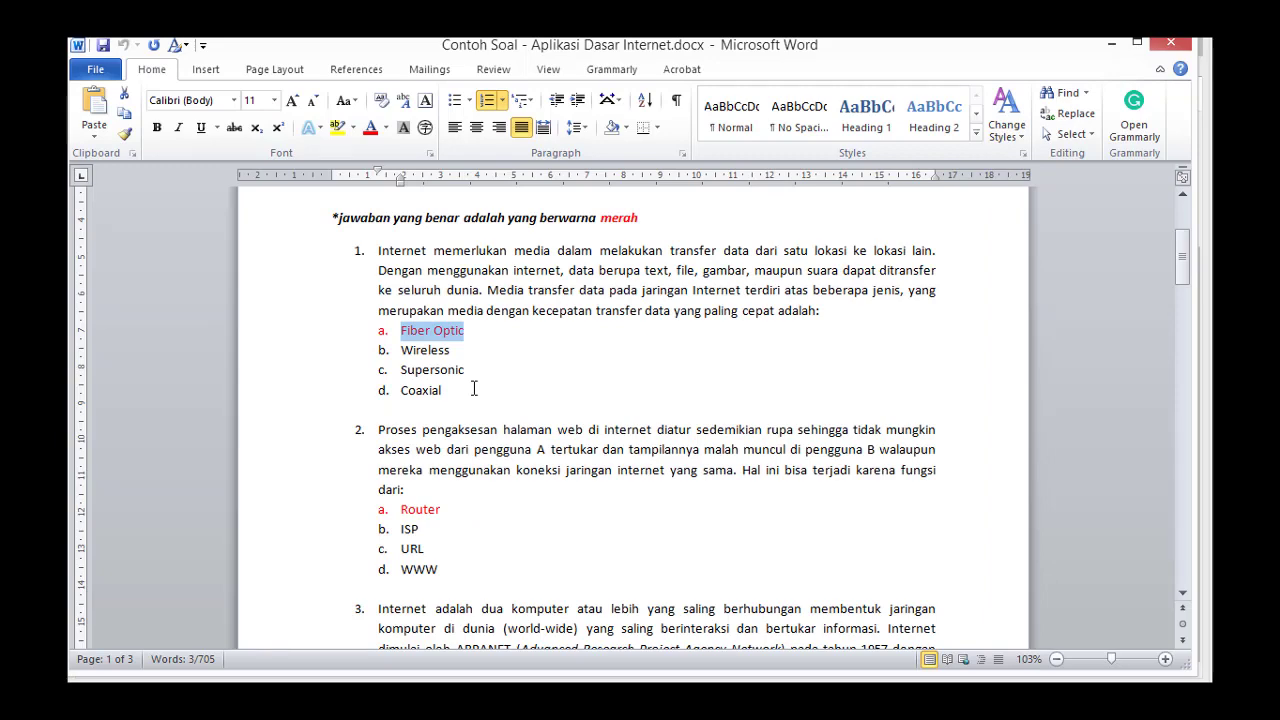
key(alt+Tab)
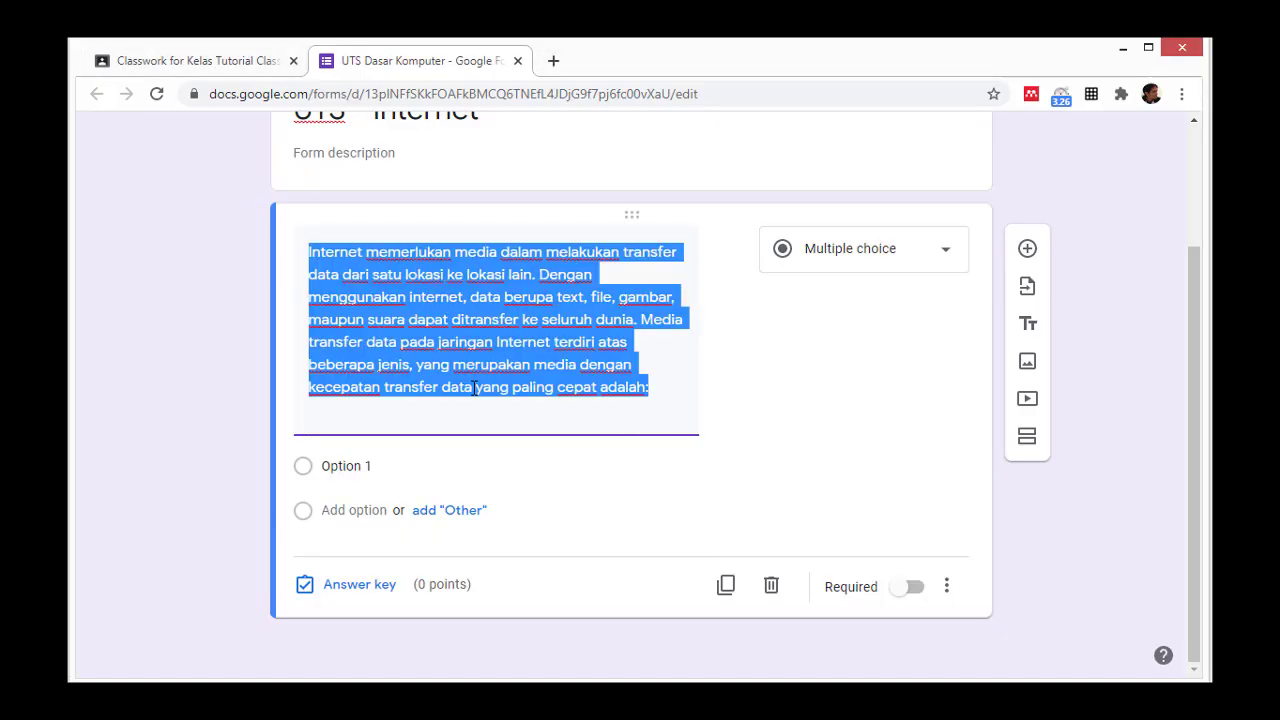
key(alt+Tab)
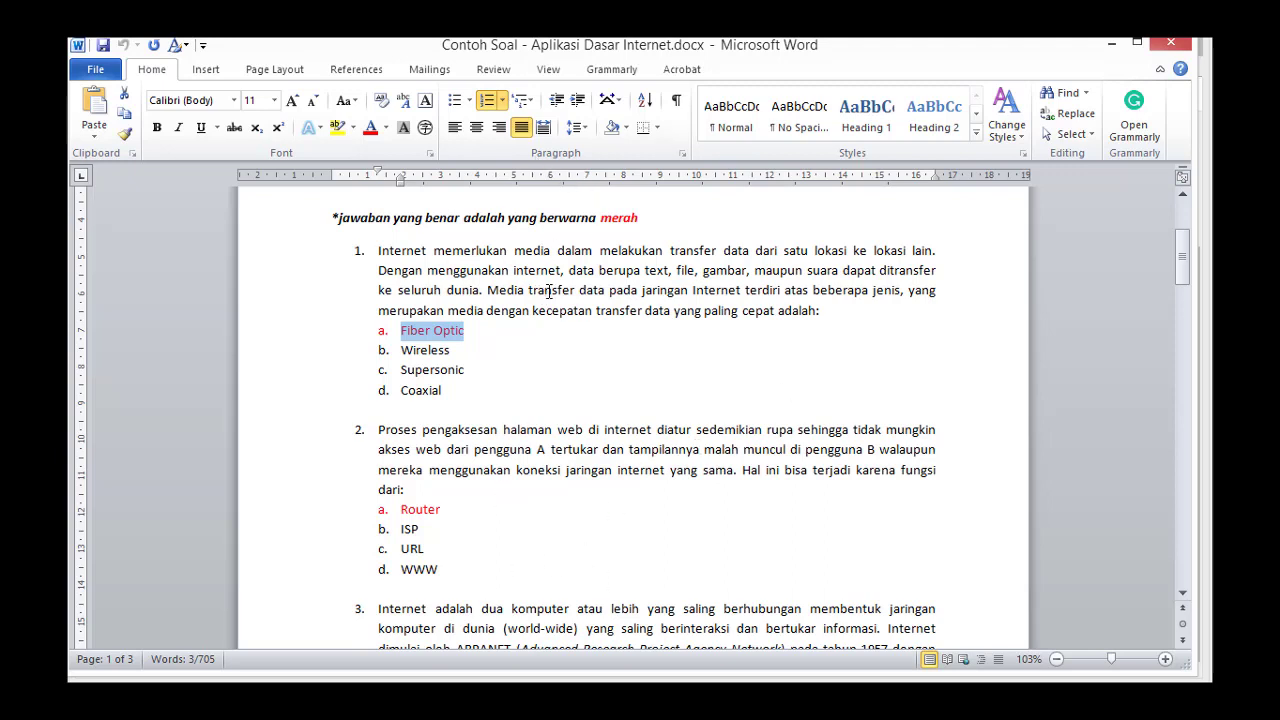
key(alt+Tab)
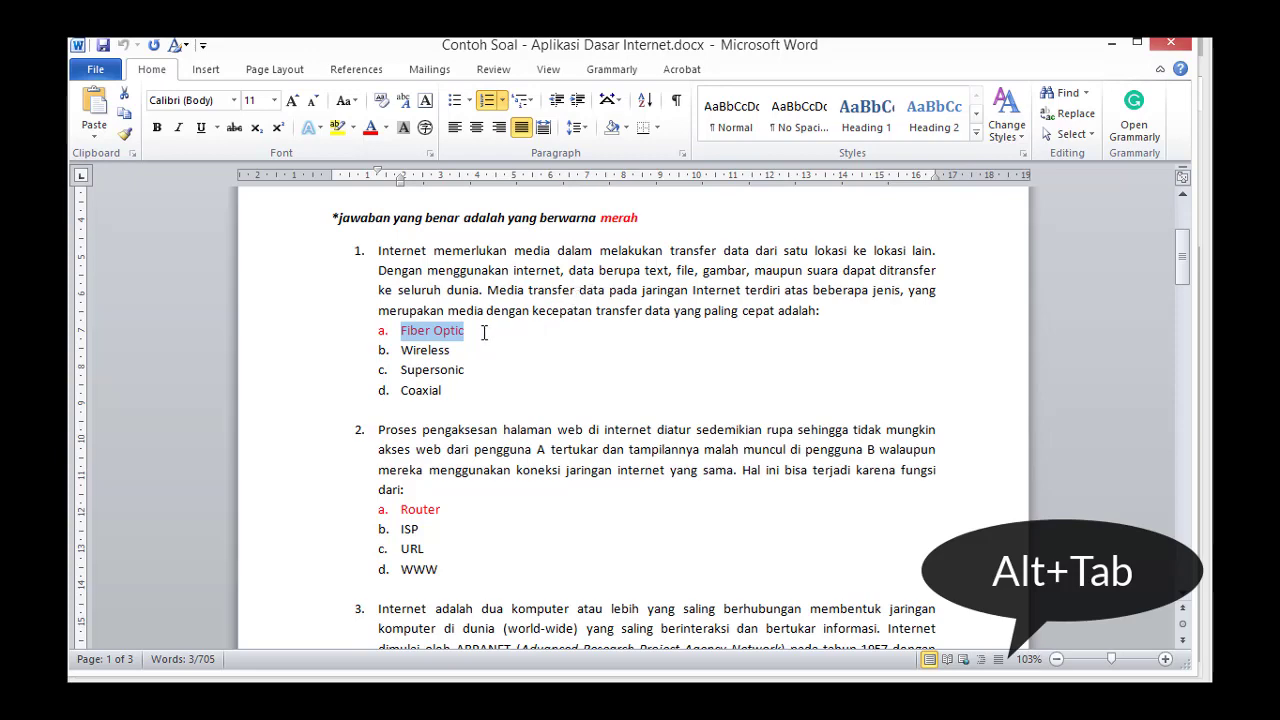
key(alt+Tab)
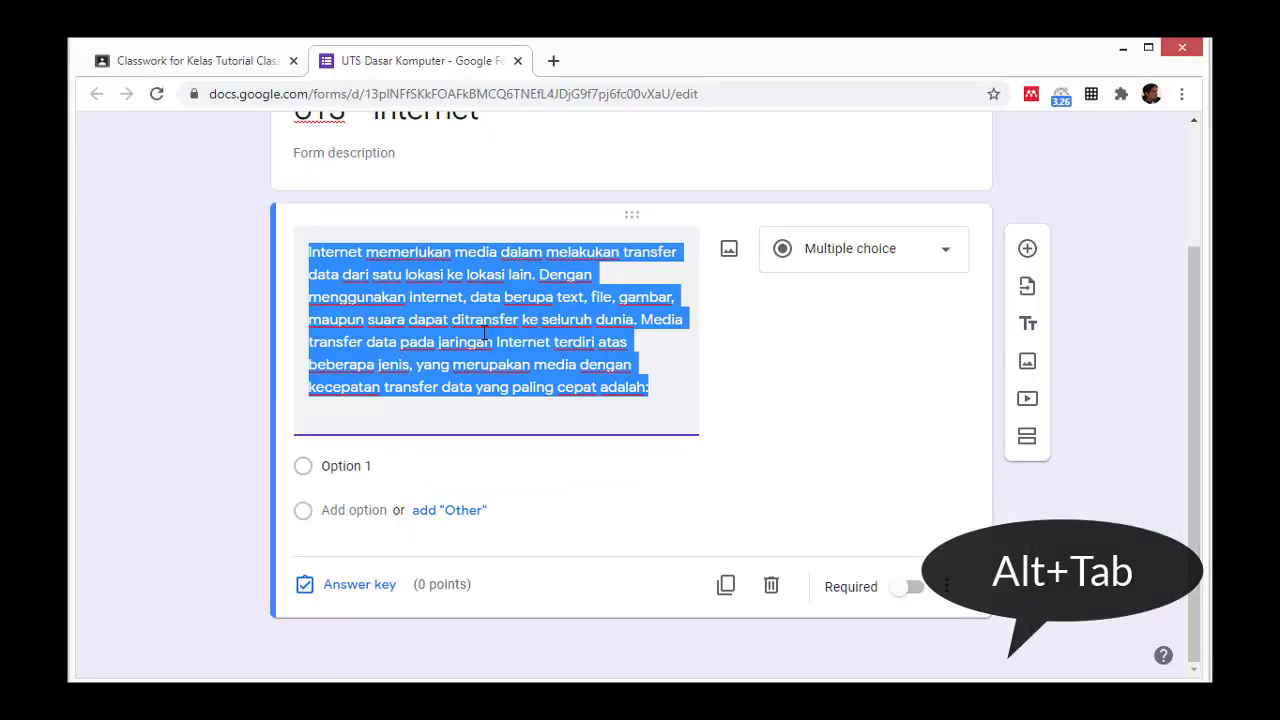
key(alt+Tab)
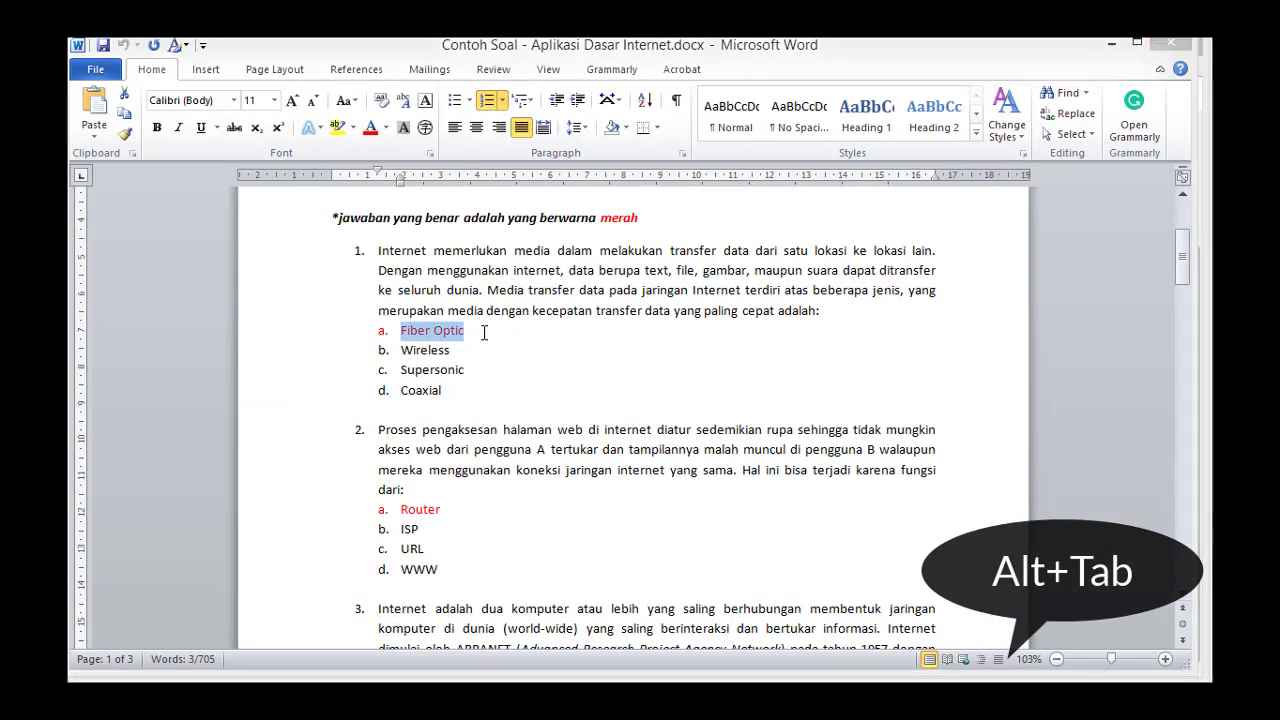
key(alt+Tab)
key(alt+Tab)
key(alt+Tab)
key(alt+Tab)
key(alt+Tab)
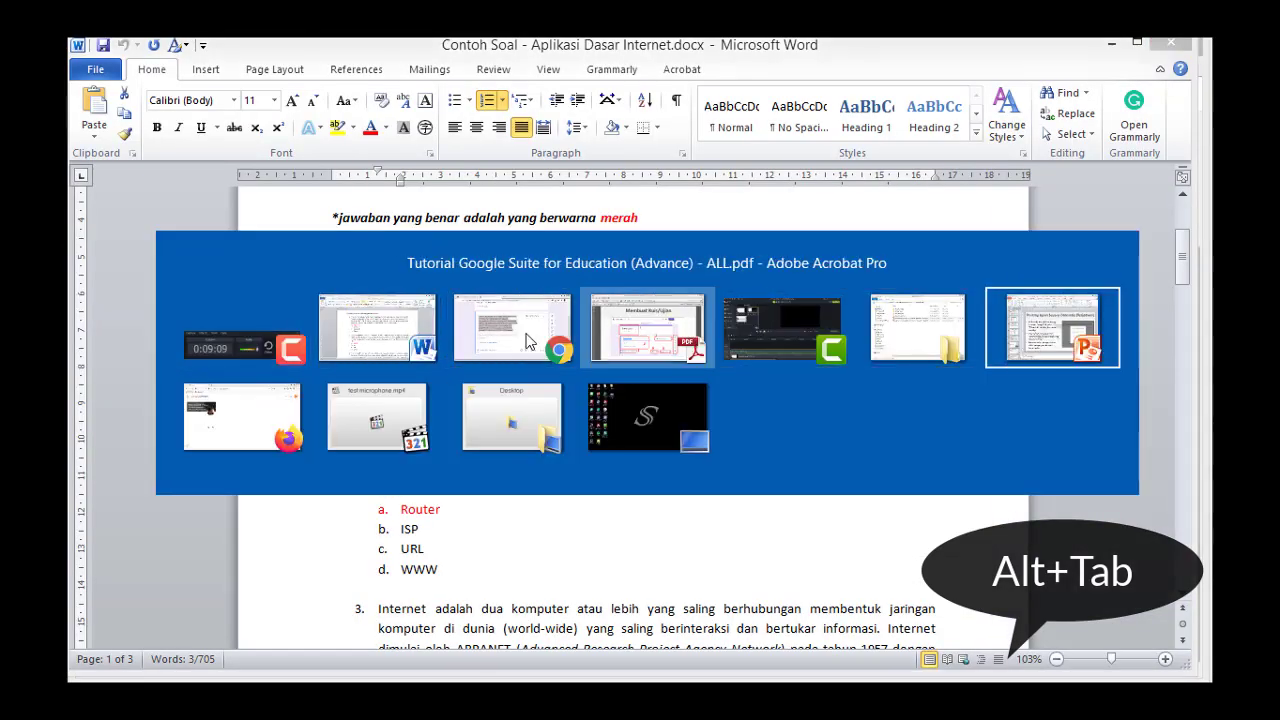
click(498, 323)
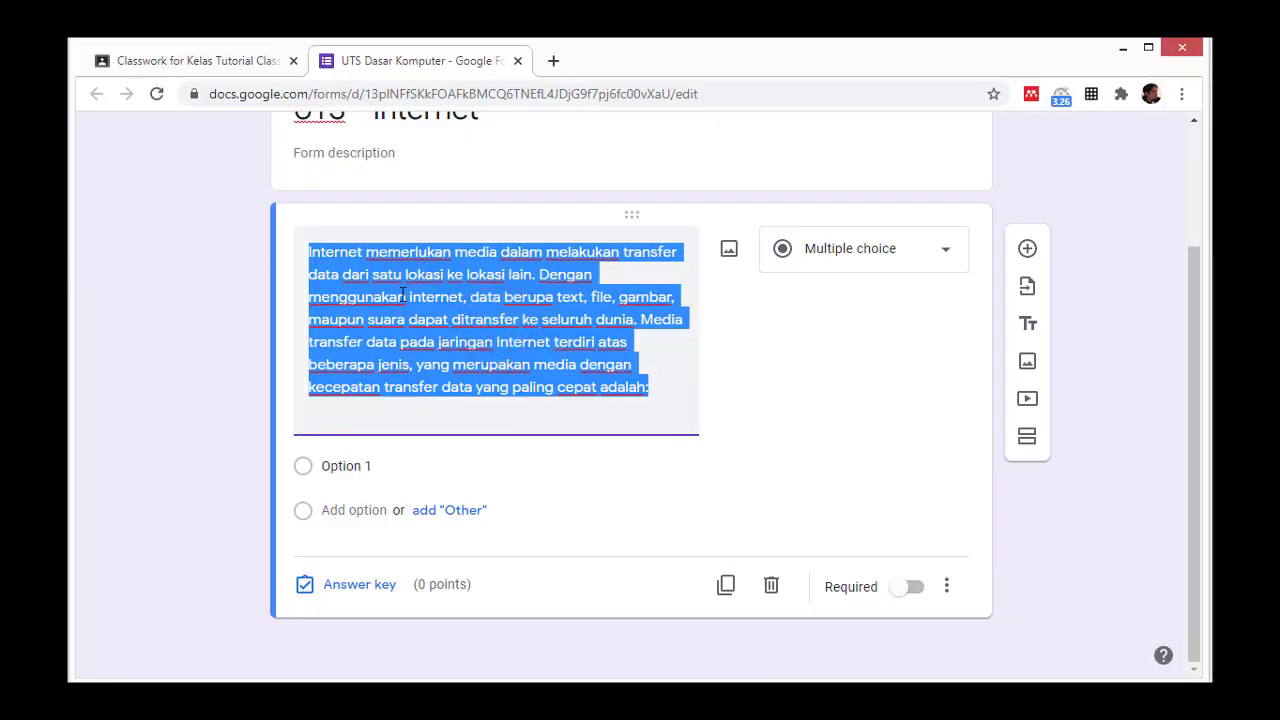
key(alt+Tab)
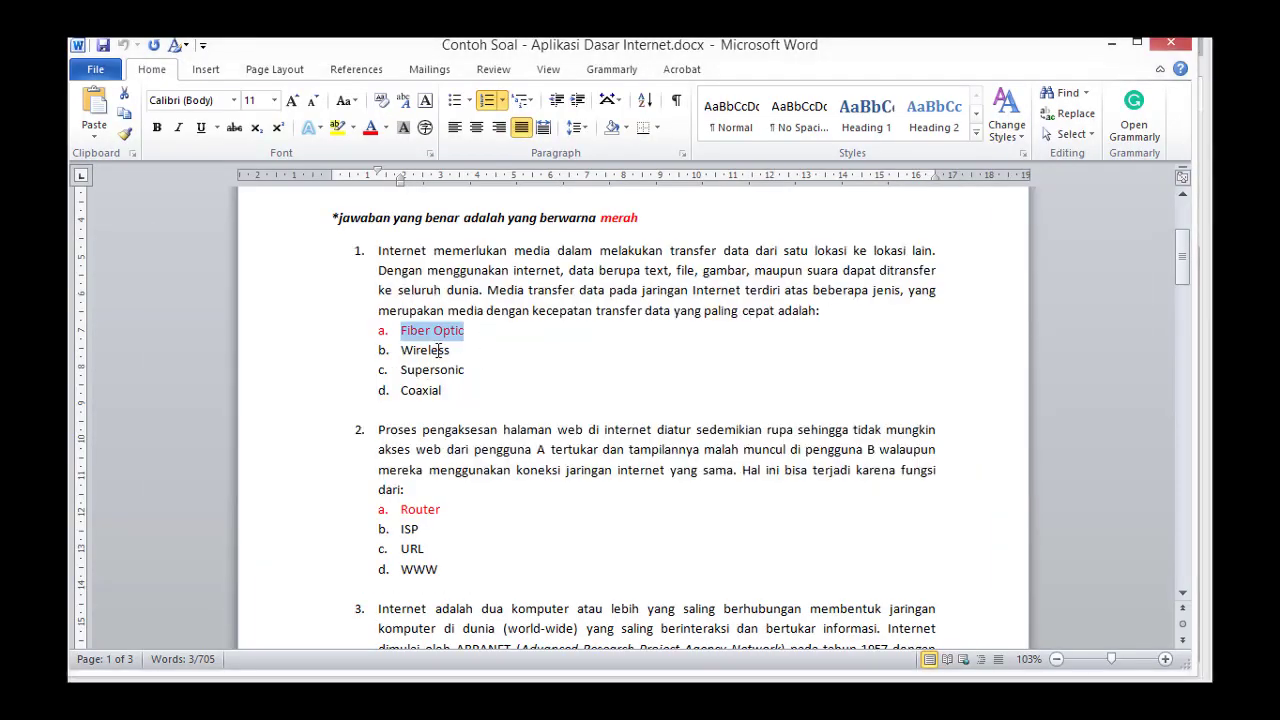
Copy "Fiber Optic" from the Word document, switch to the form, and paste it as the question's first answer option
right_click(432, 338)
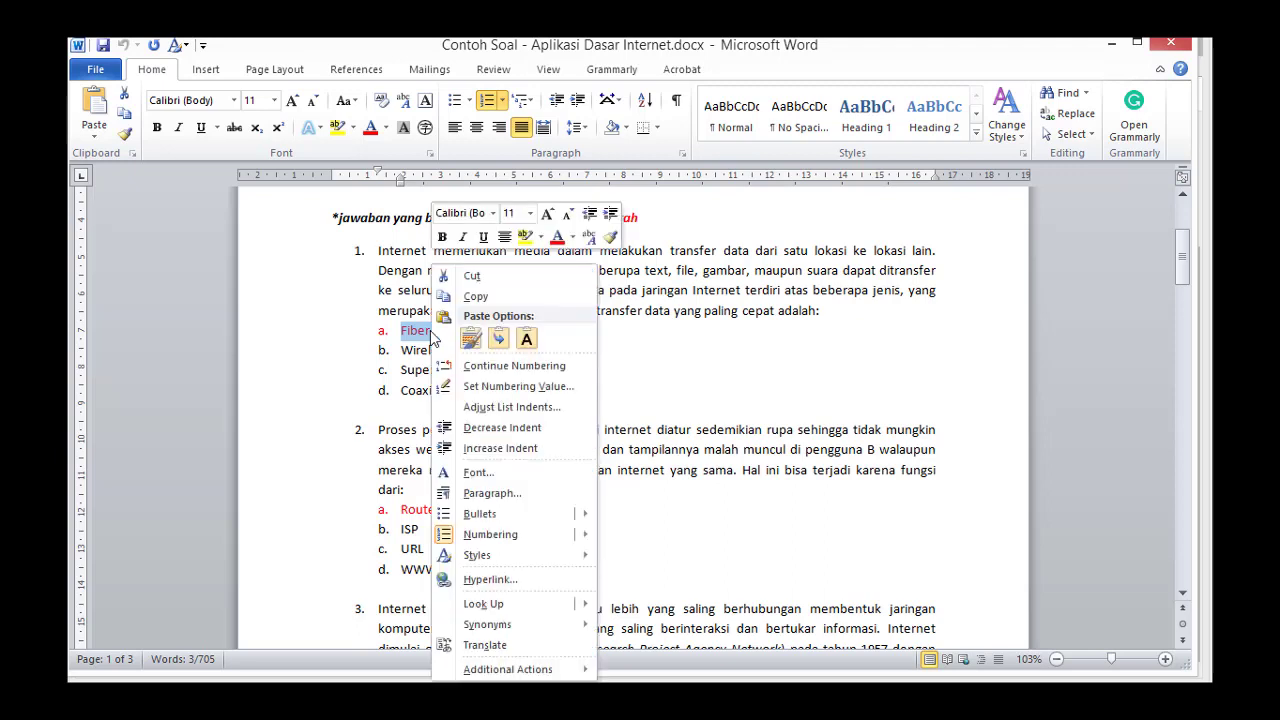
click(474, 300)
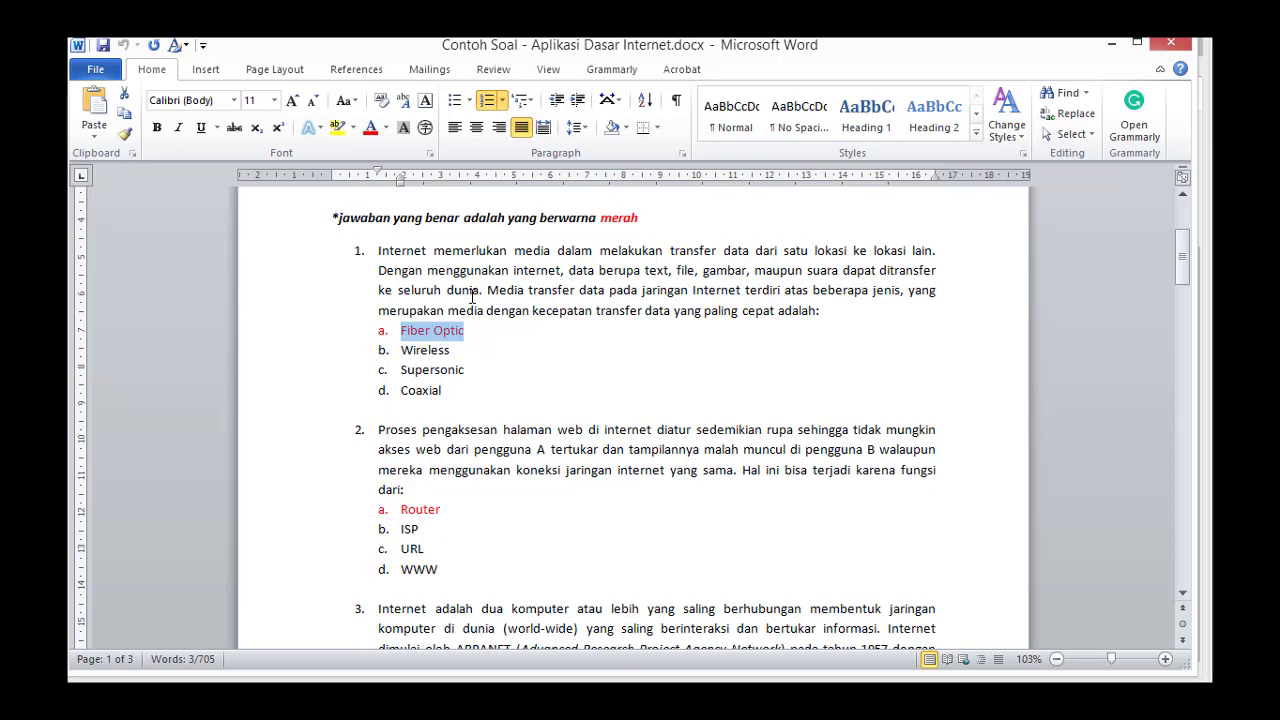
key(alt+Tab)
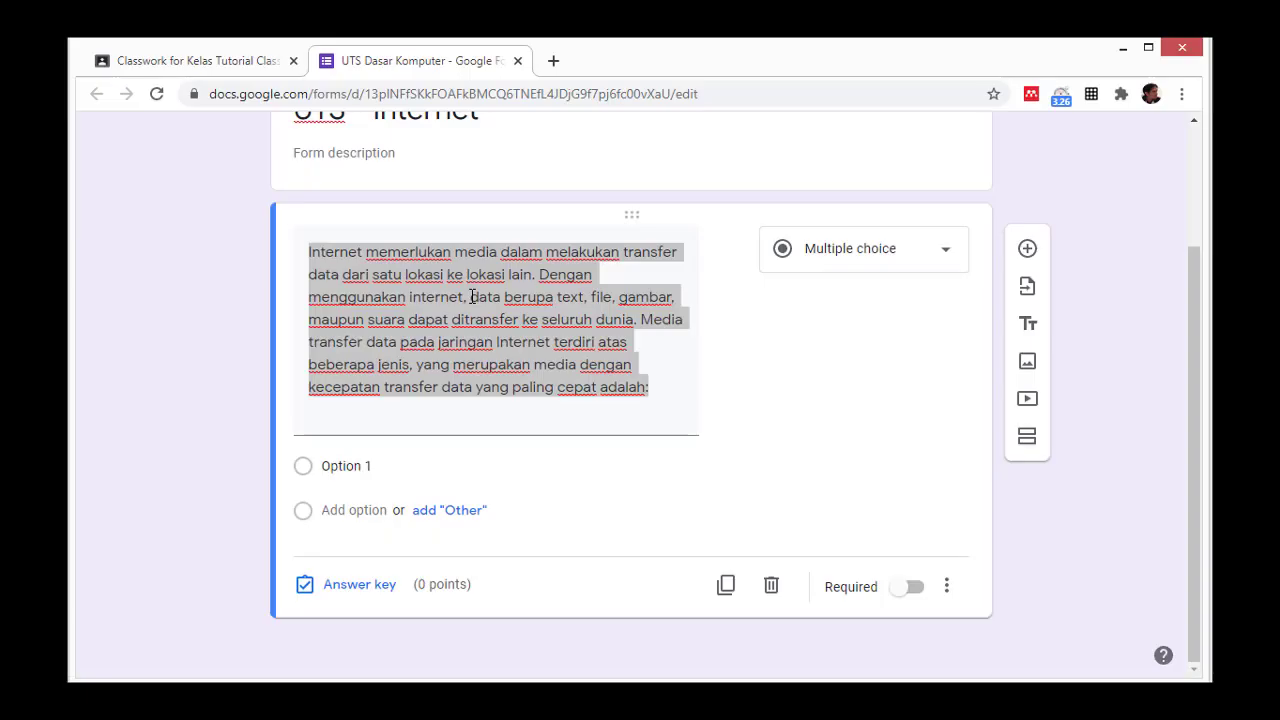
click(347, 468)
right_click(345, 467)
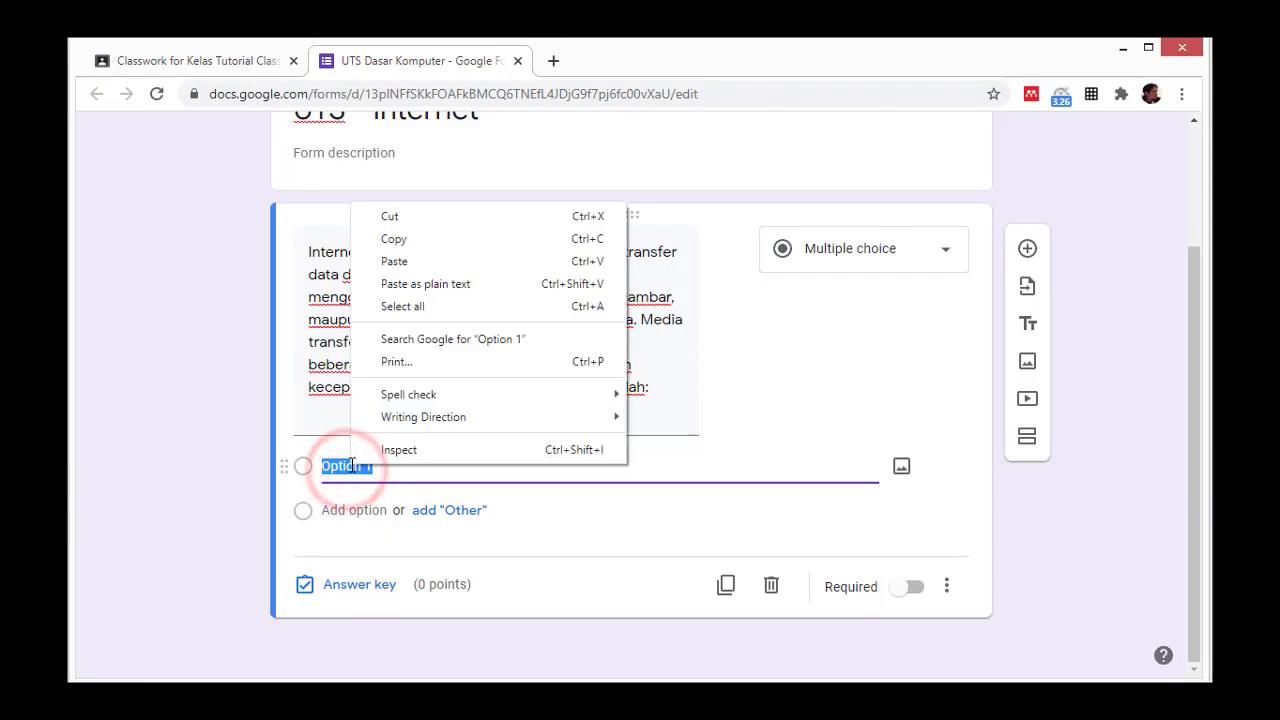
click(424, 264)
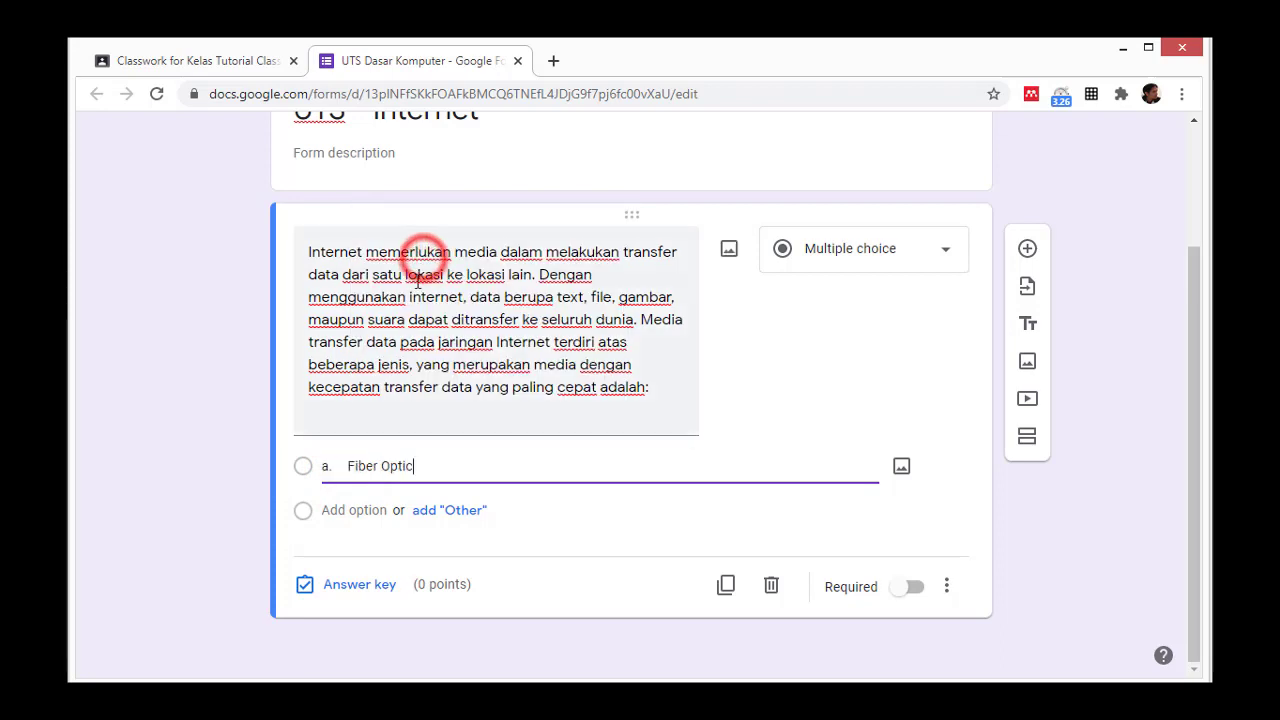
Remove the leading "a." lettering from the "Fiber Optic" answer option
click(324, 466)
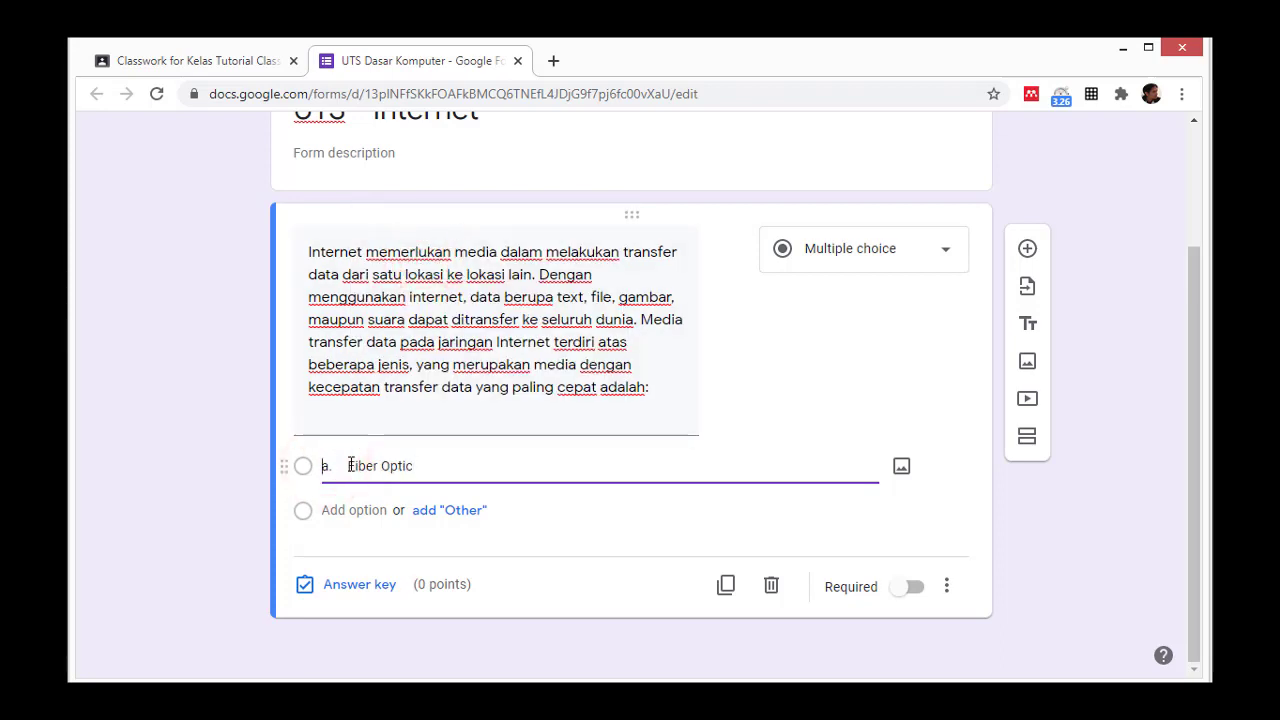
drag(346, 465, 323, 465)
key(BackSpace)
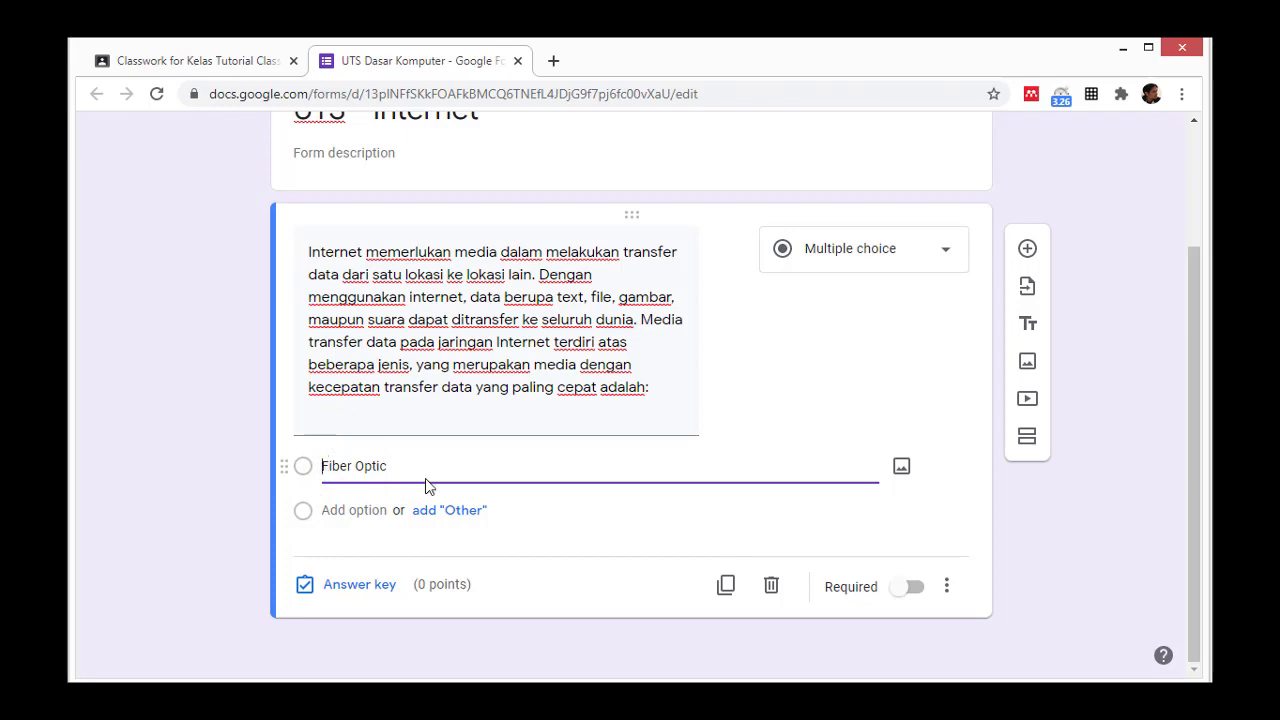
Switch to the Word document and remove the a–d list lettering from question 1's four answer options
key(alt+Tab)
click(427, 368)
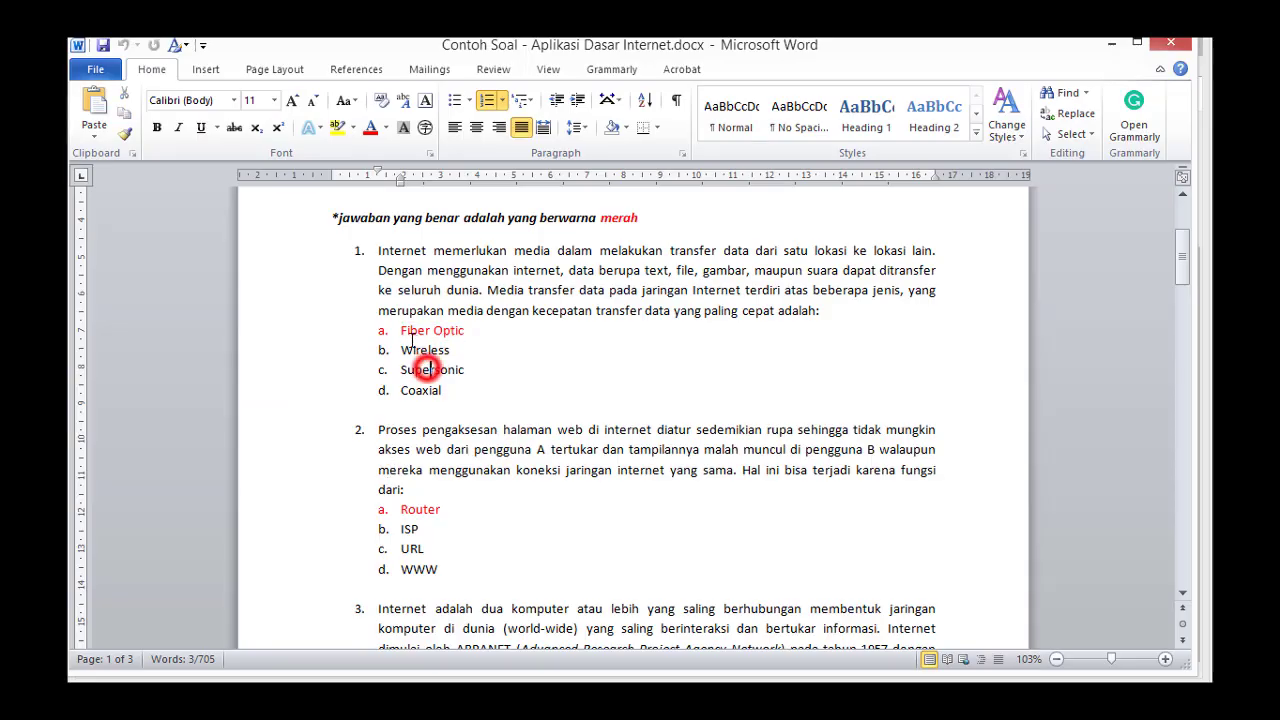
drag(407, 332, 435, 386)
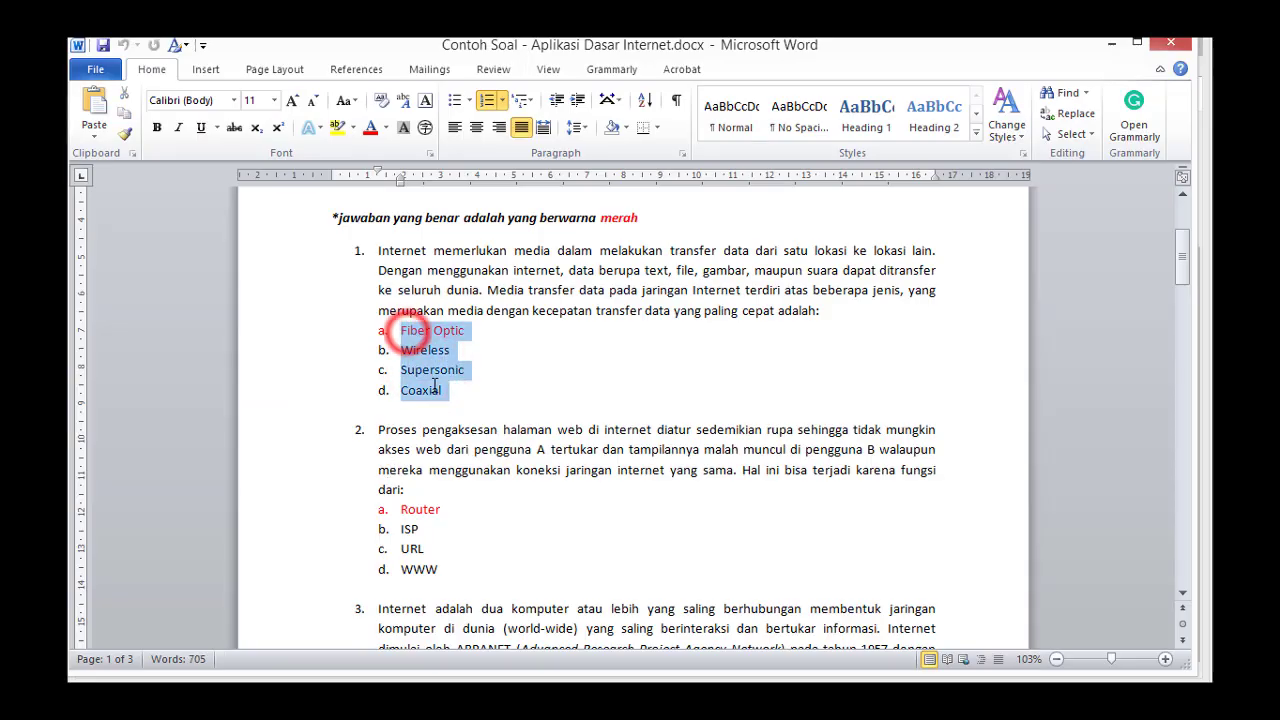
click(487, 100)
click(458, 401)
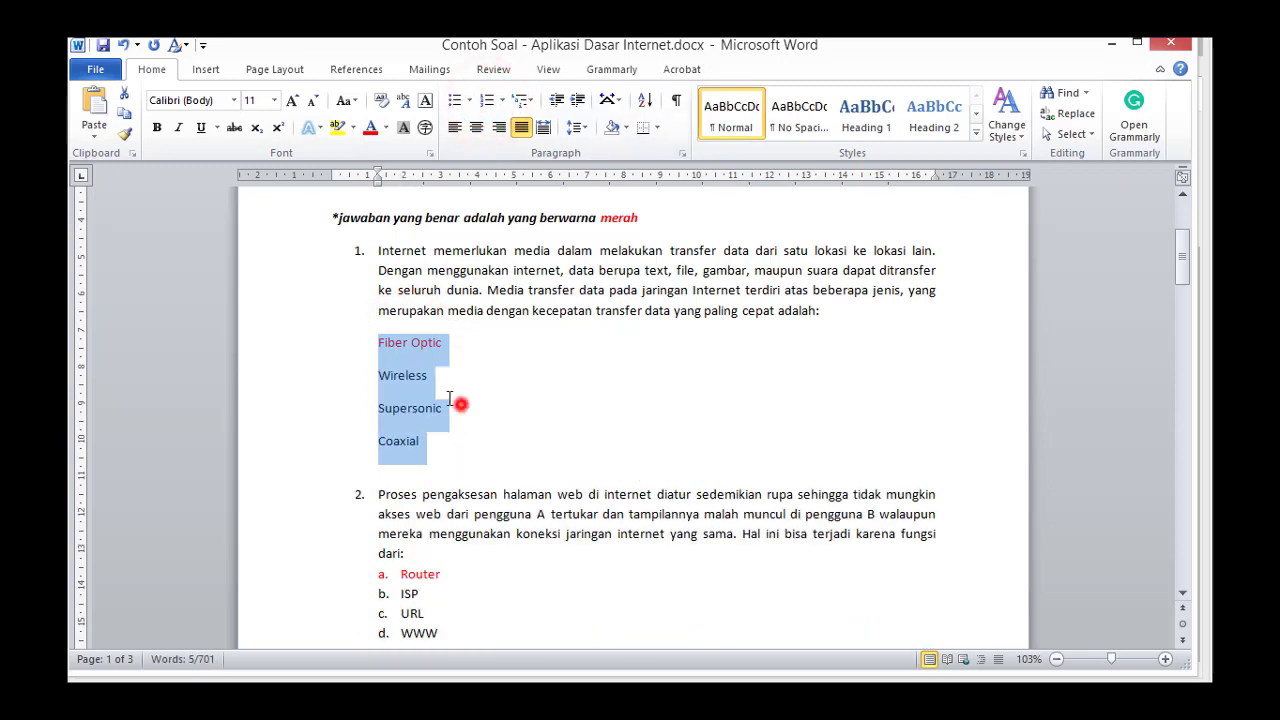
Copy "Wireless" from the Word document, switch to the form, and paste it as the second answer option
drag(377, 342, 443, 344)
click(428, 443)
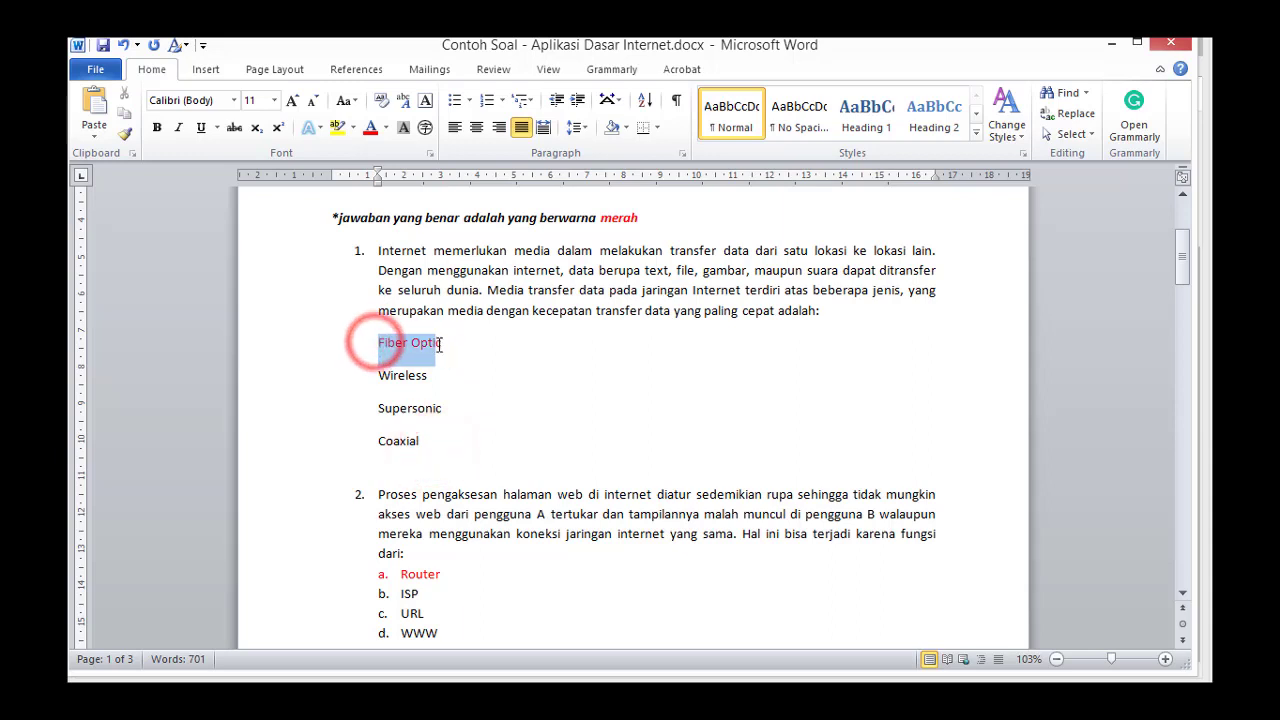
click(388, 375)
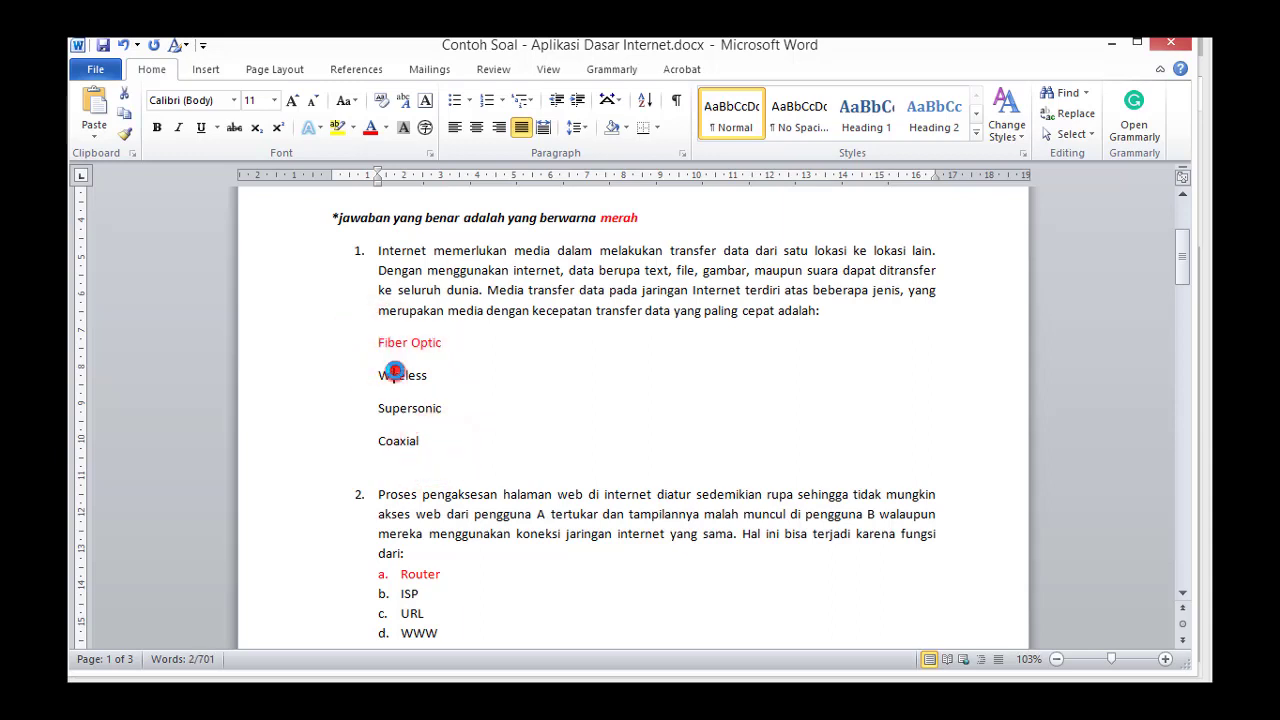
drag(388, 375, 427, 376)
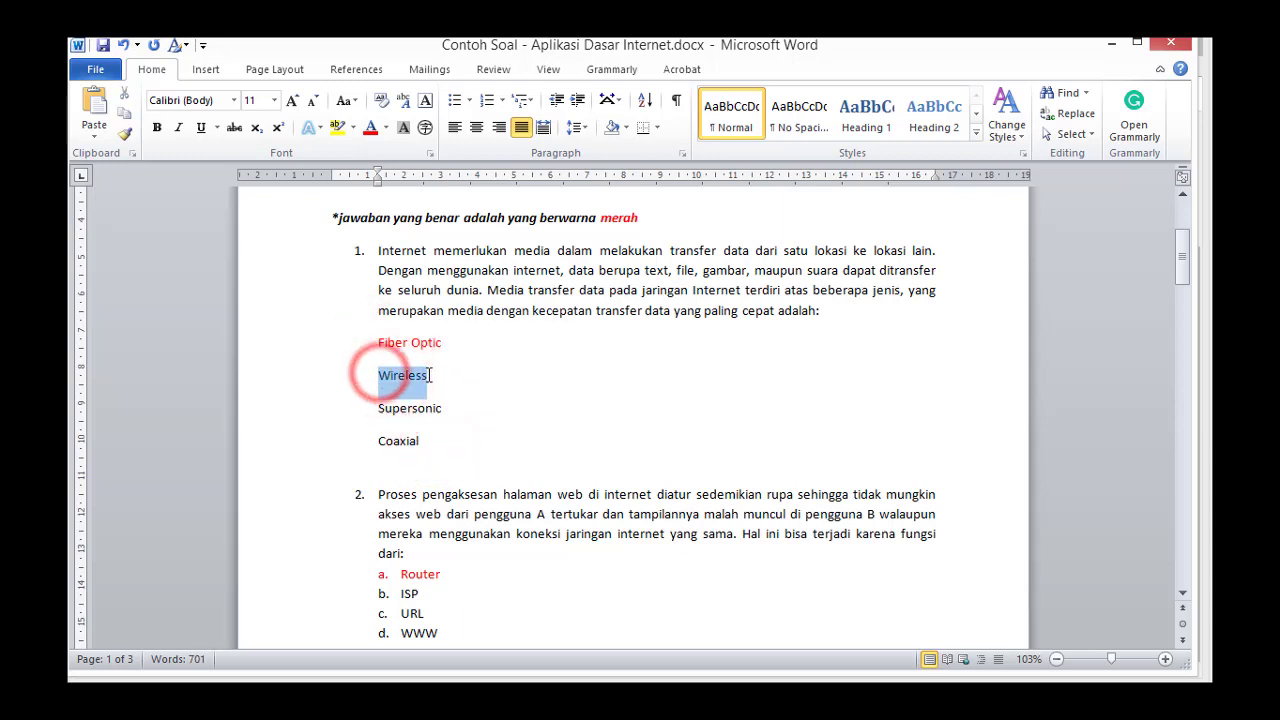
right_click(421, 376)
click(460, 97)
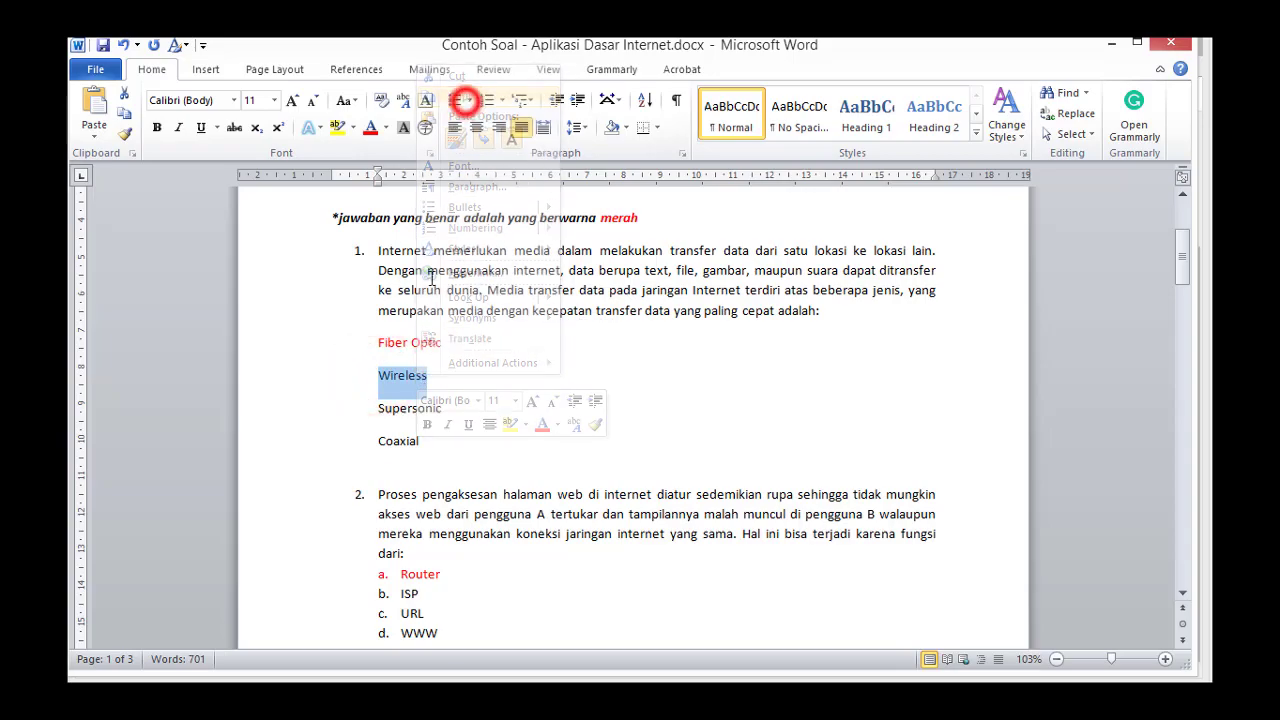
key(alt+Tab)
click(355, 508)
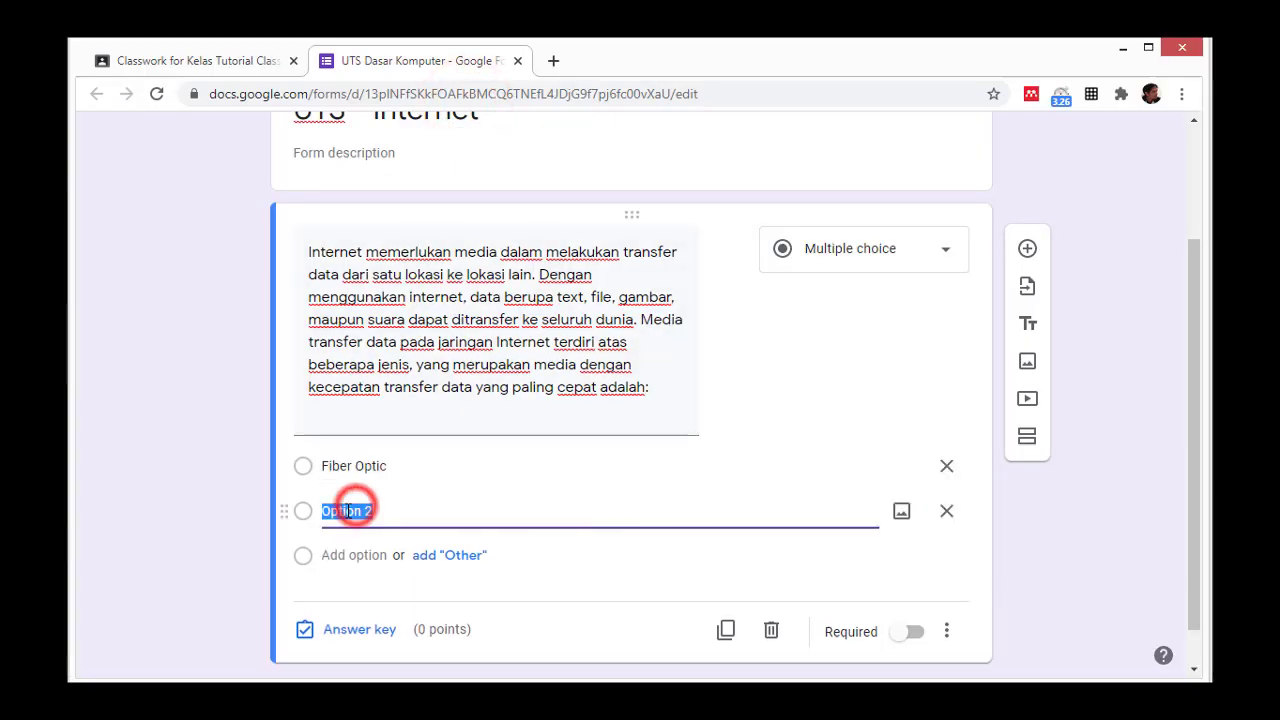
right_click(347, 510)
click(405, 307)
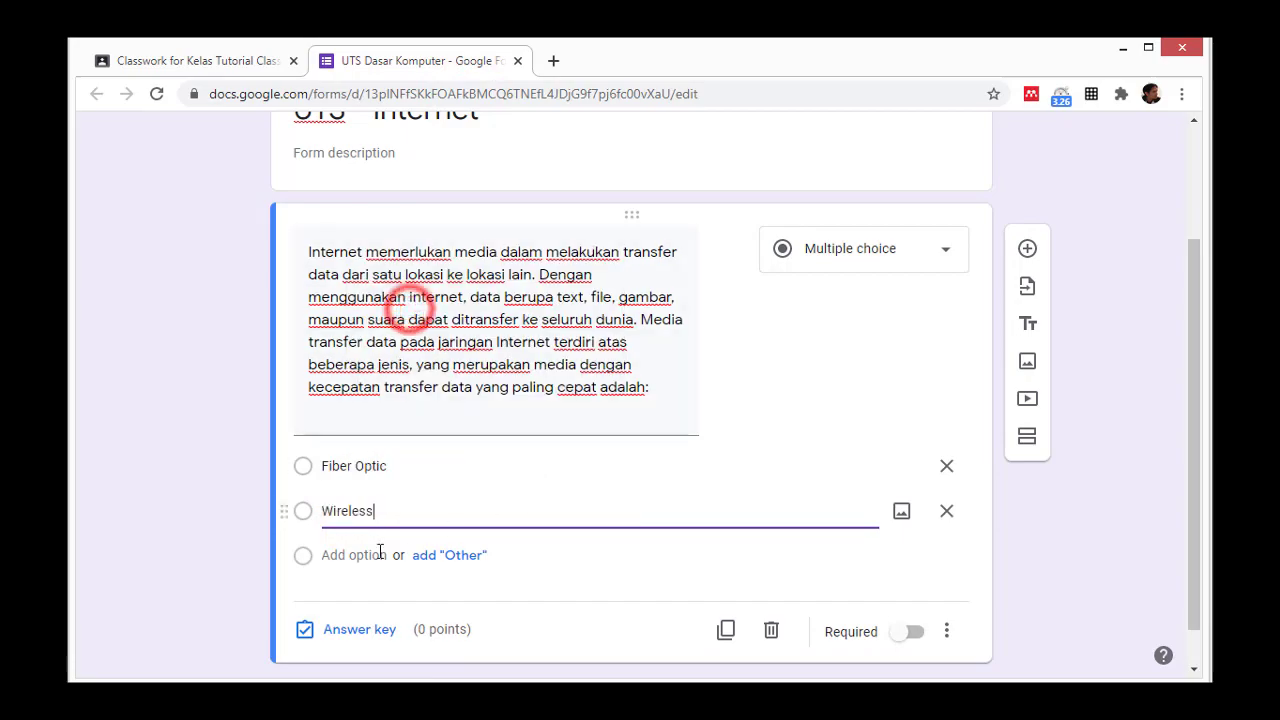
Copy "Supersonic" from the Word document and paste it into the form as the third answer option
key(alt+Tab)
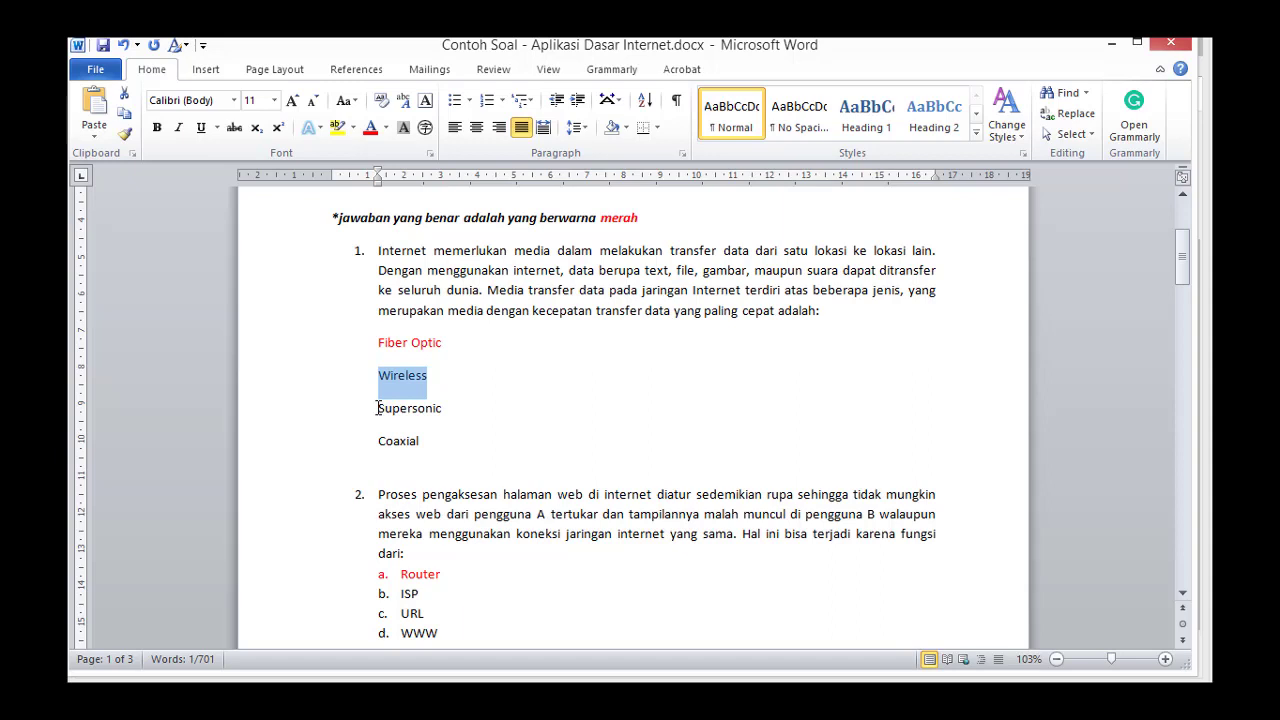
key(ctrl+c)
drag(377, 408, 445, 417)
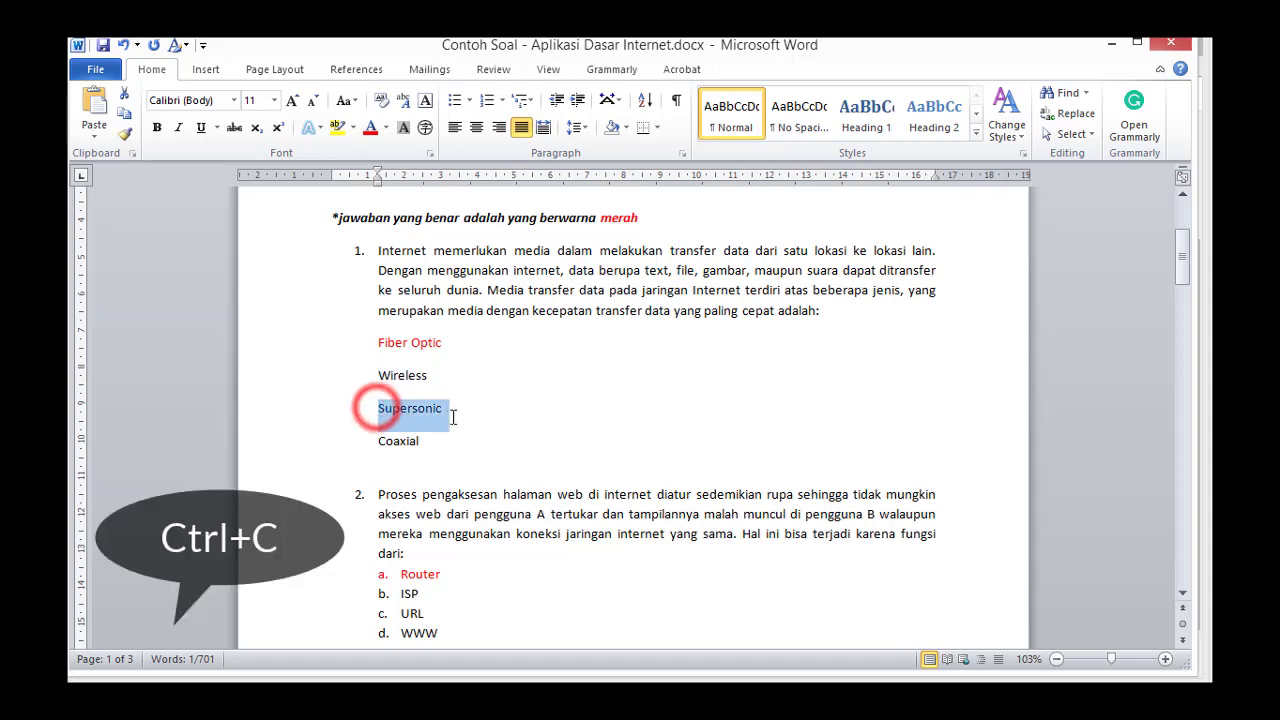
key(ctrl+c)
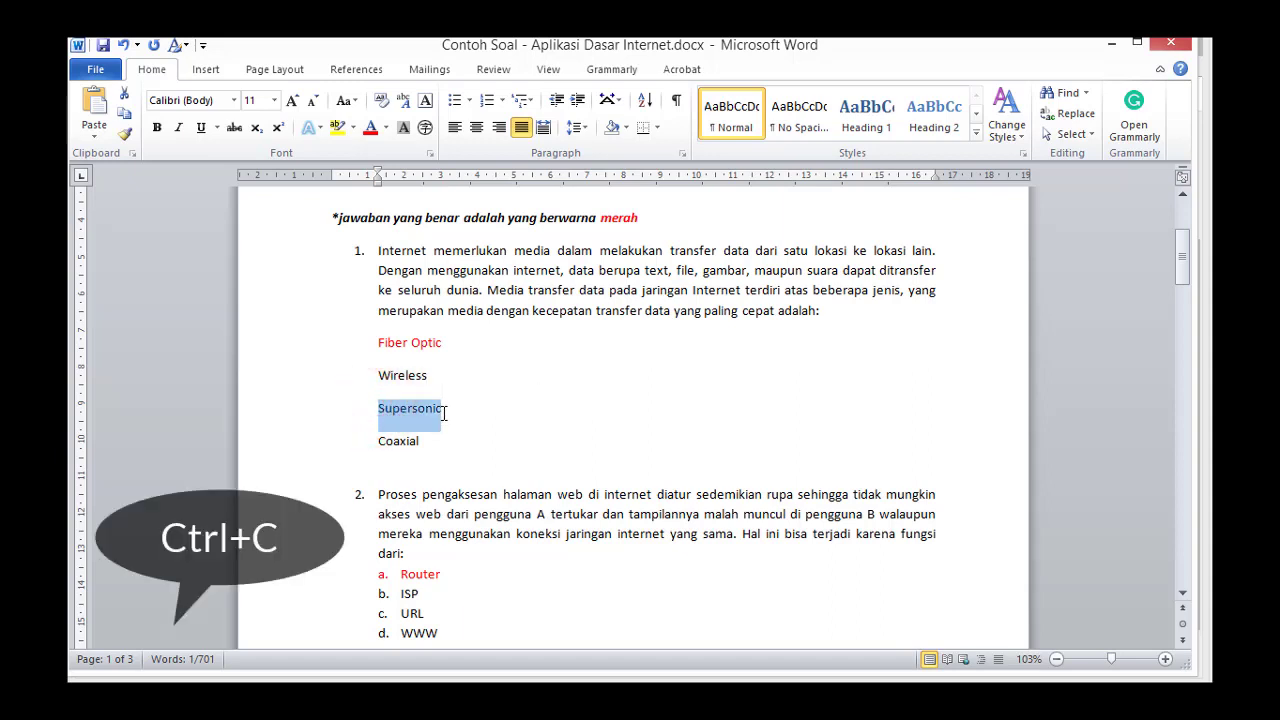
key(alt+Tab)
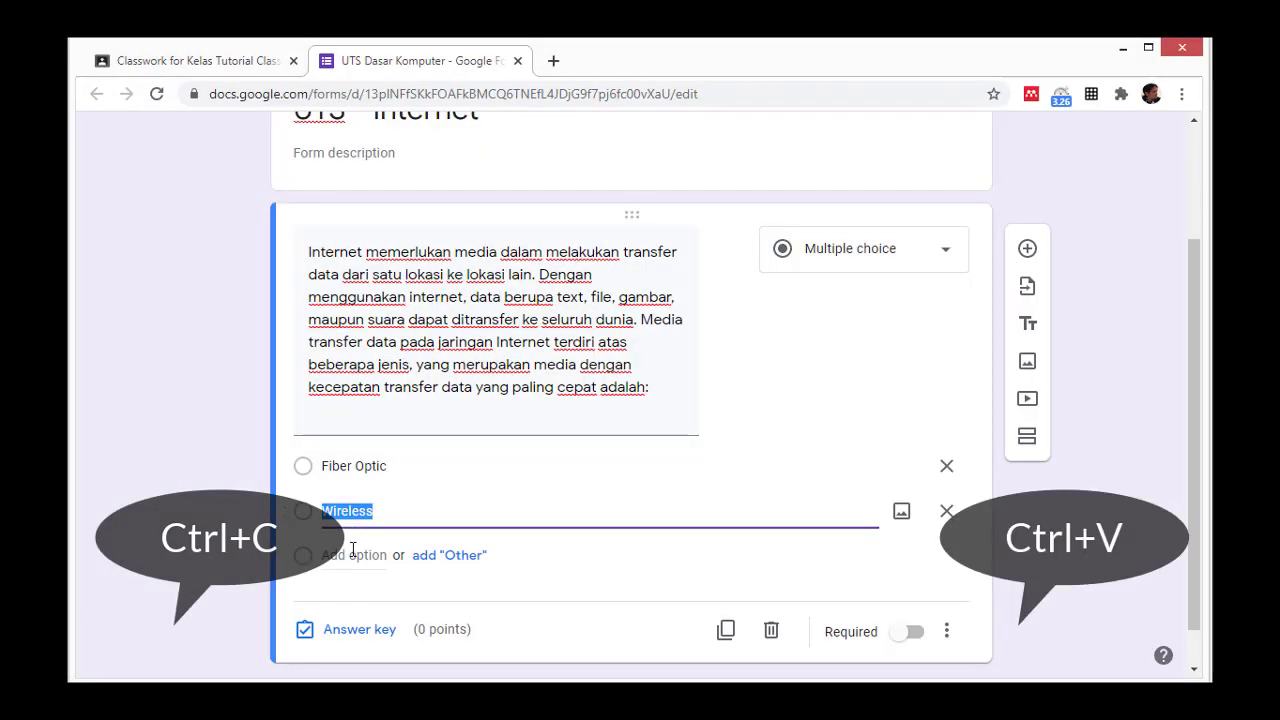
click(353, 550)
key(ctrl+v)
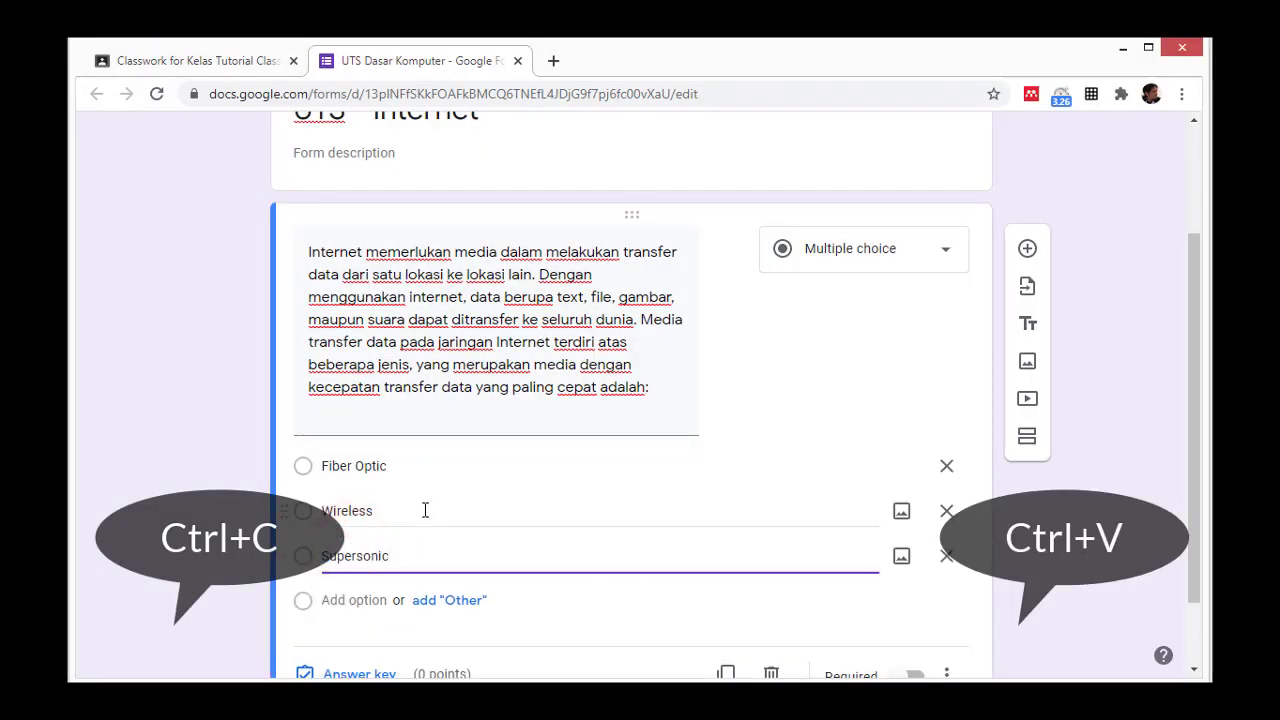
Copy "Coaxial" from the Word document and paste it into the form as the fourth answer option
key(alt+Tab)
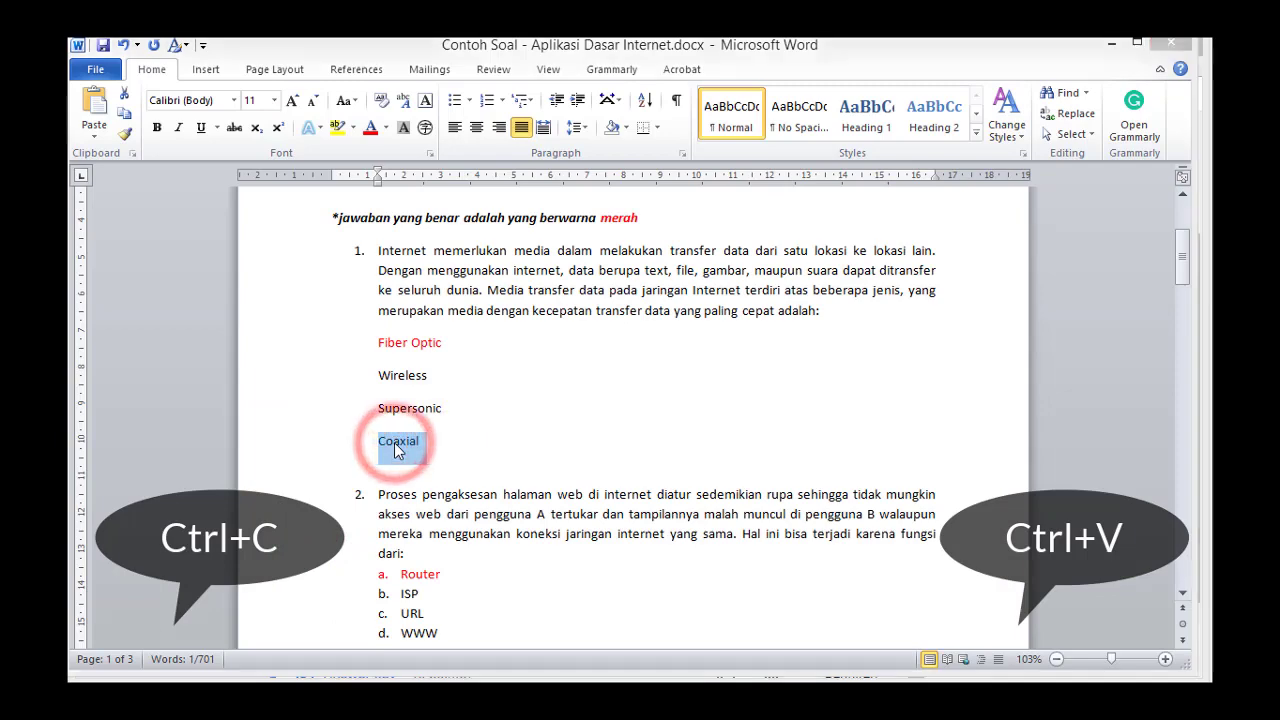
key(alt+Tab)
click(354, 600)
key(ctrl+v)
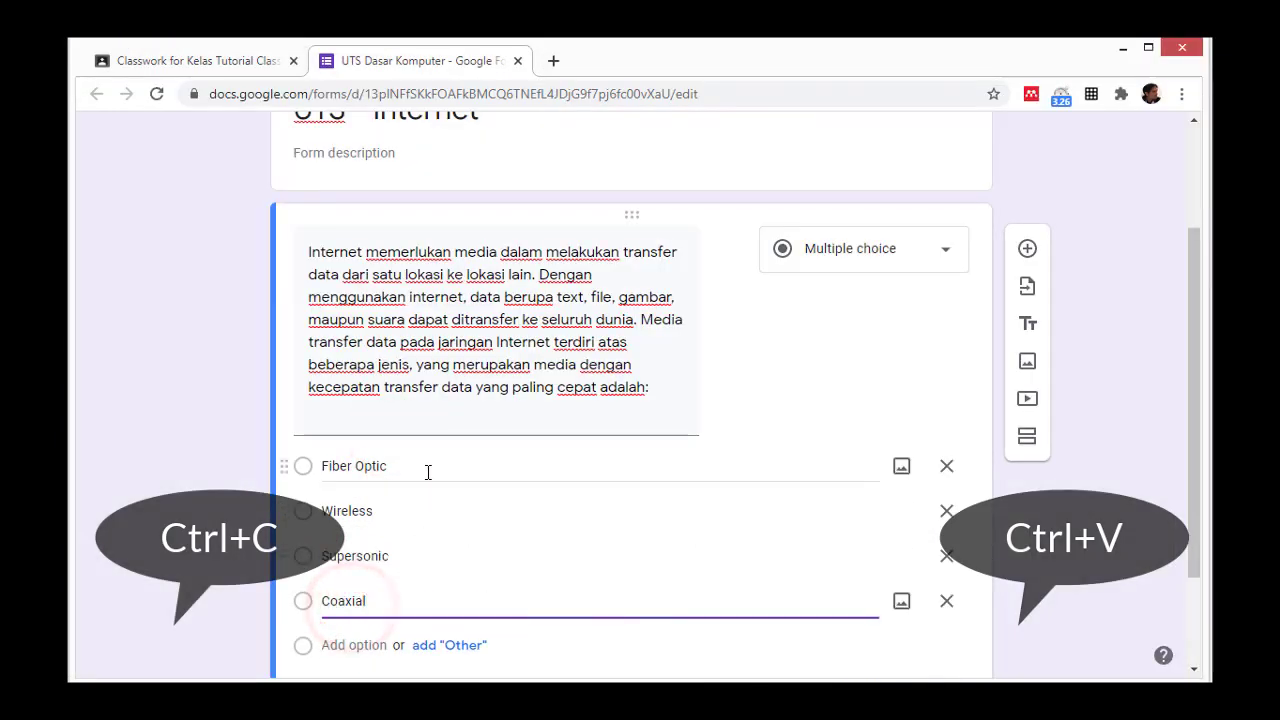
Set the question's answer key to "Fiber Optic" and its value to 10 points
scroll(500, 433, down, 1)
scroll(500, 428, down, 2)
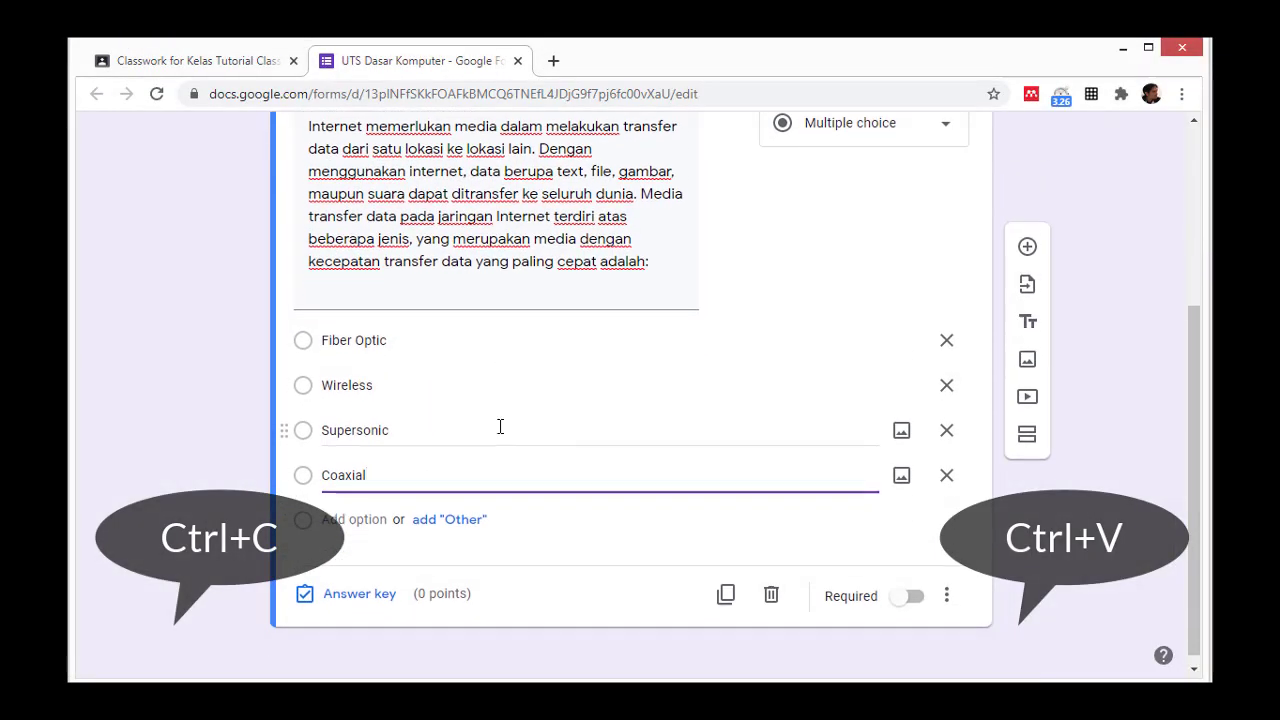
click(340, 590)
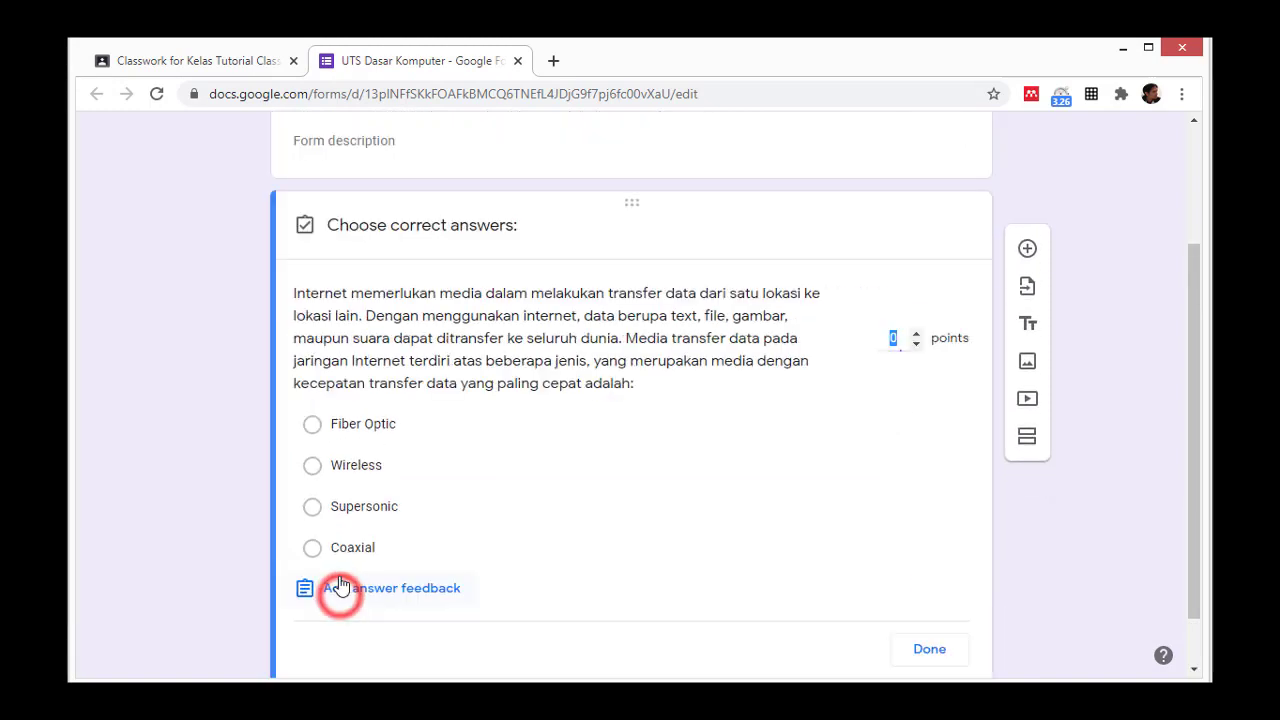
click(378, 428)
scroll(609, 611, down, 1)
scroll(609, 619, down, 1)
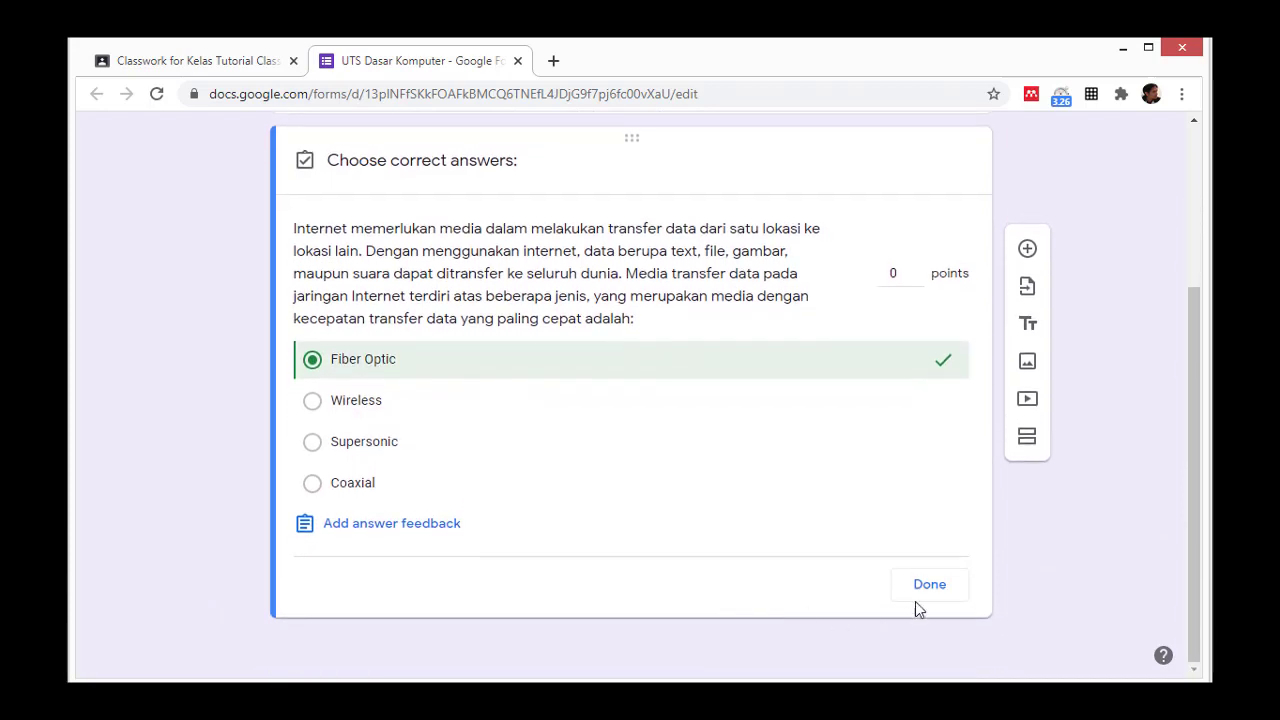
click(901, 274)
click(929, 585)
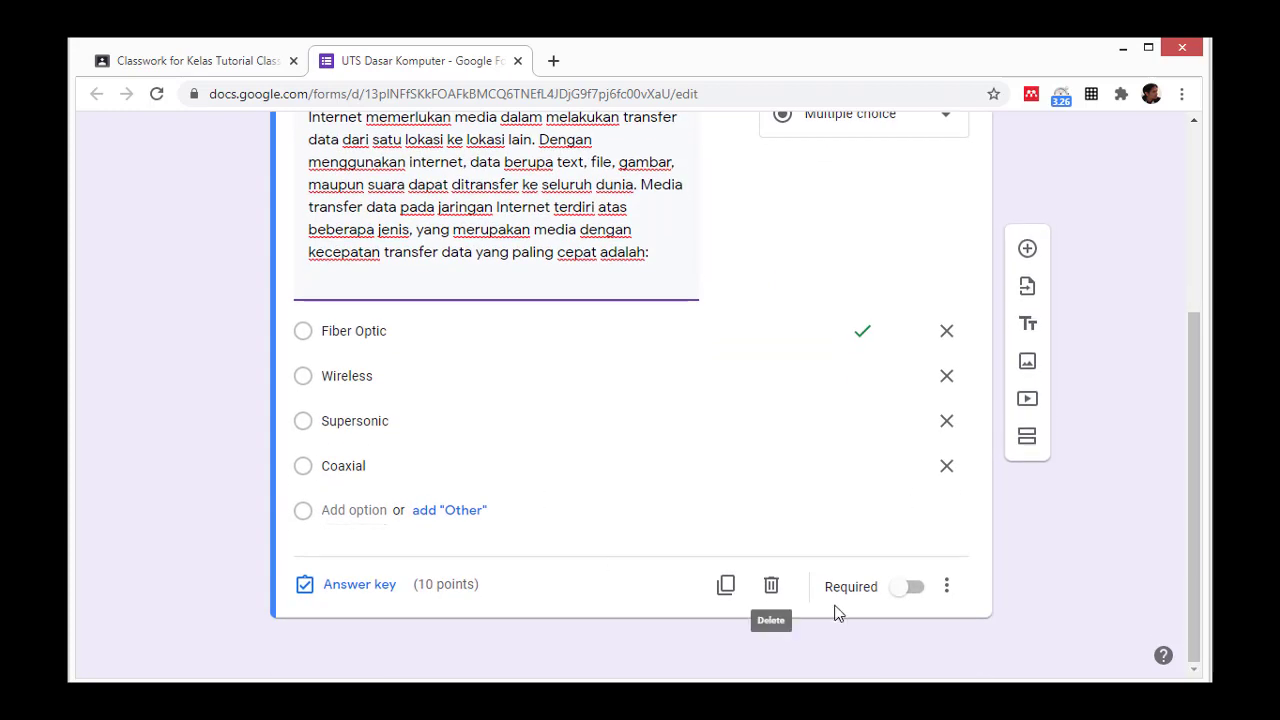
Make the Fiber Optic question required and turn on shuffled option order for it
click(913, 592)
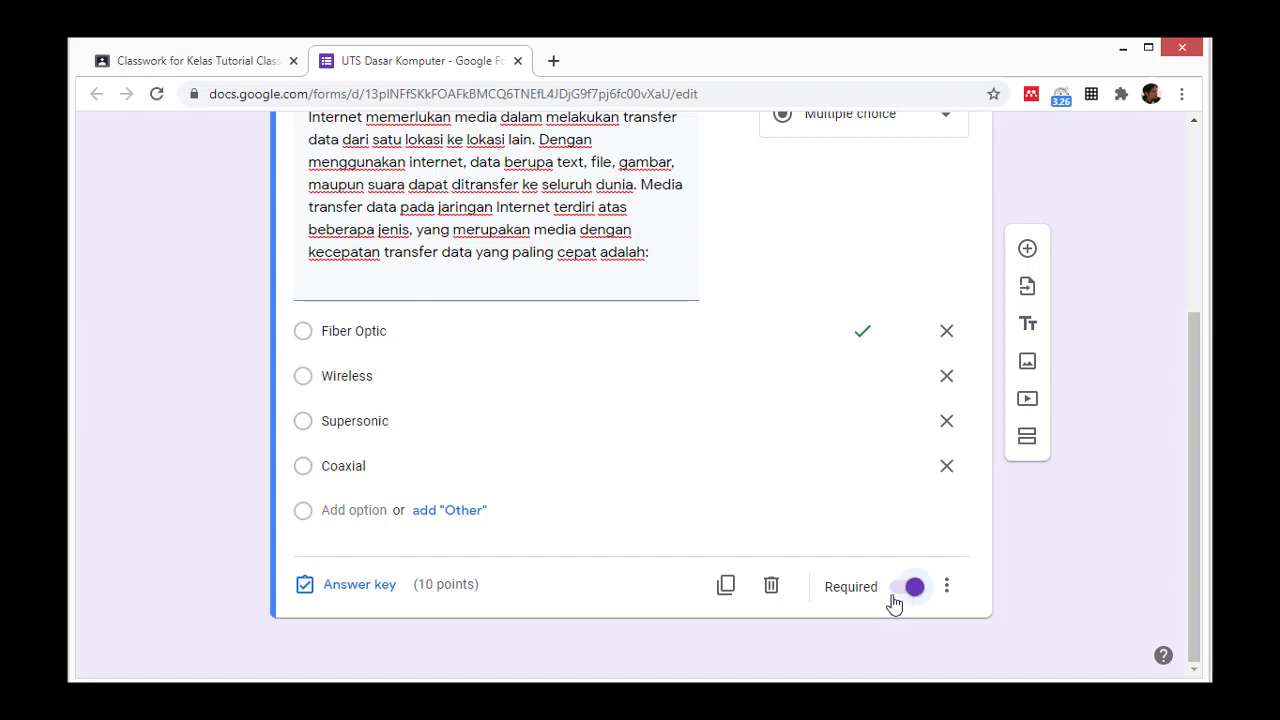
click(952, 587)
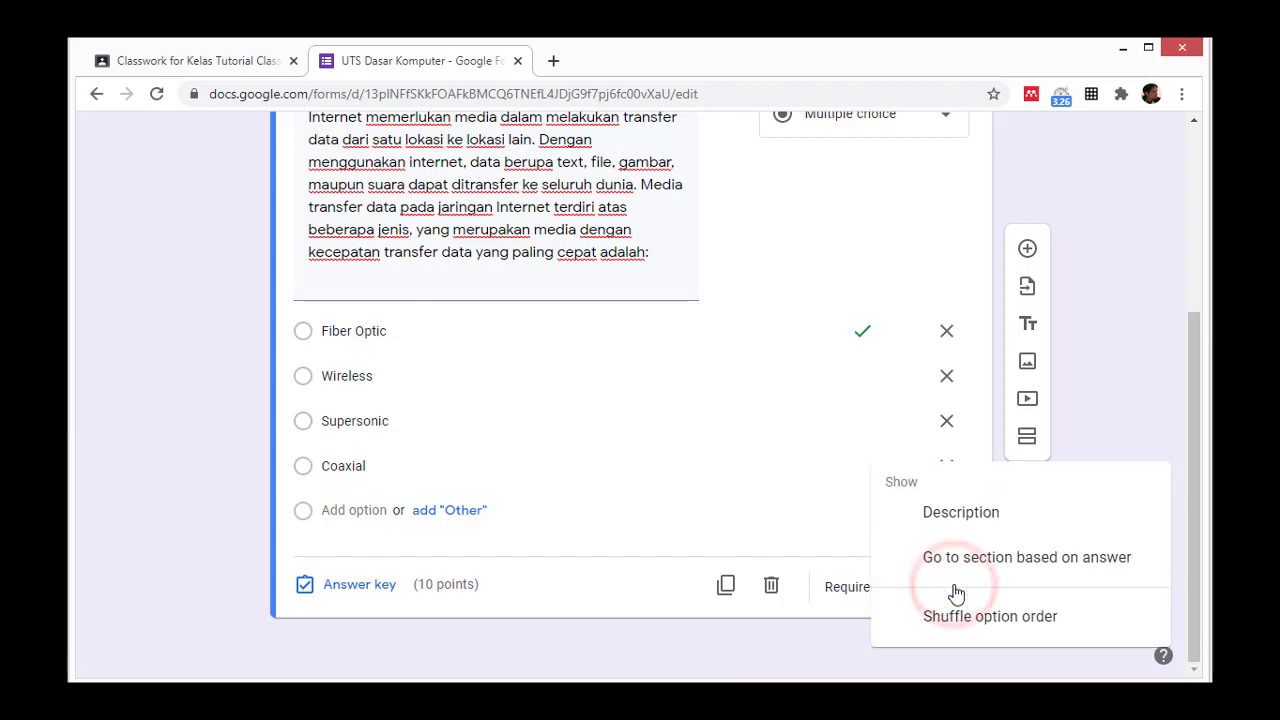
click(692, 626)
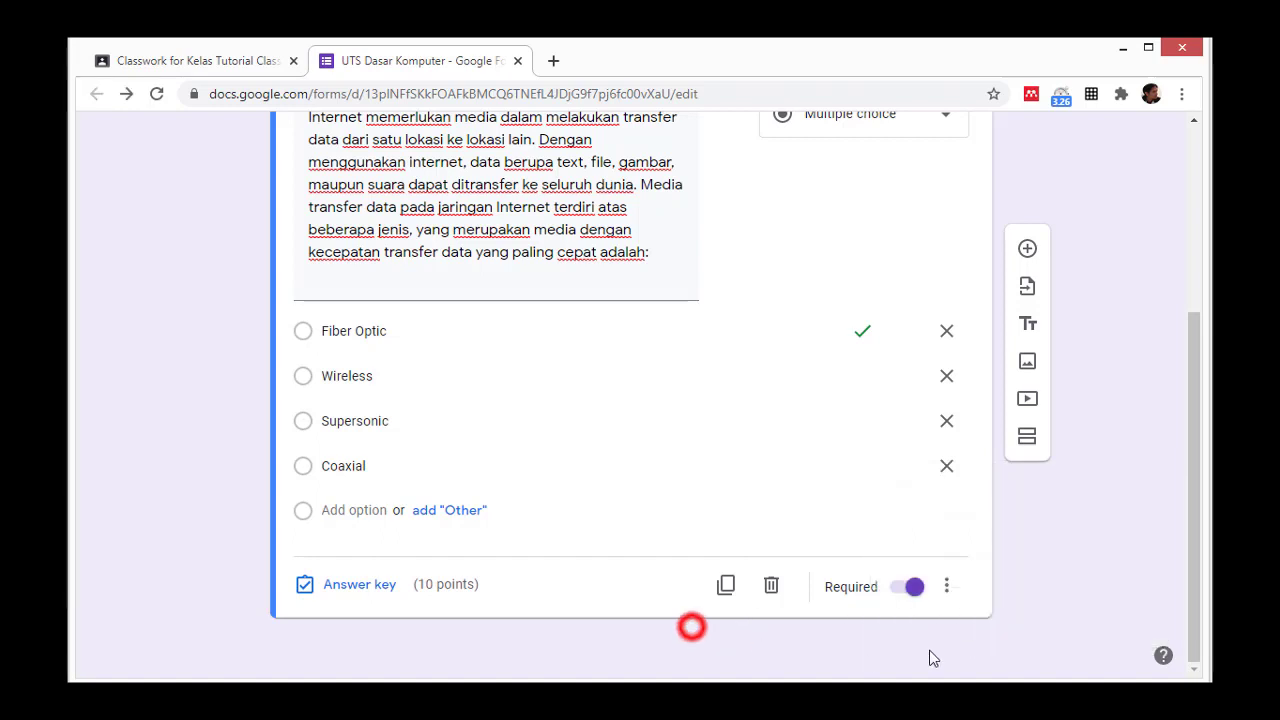
click(946, 588)
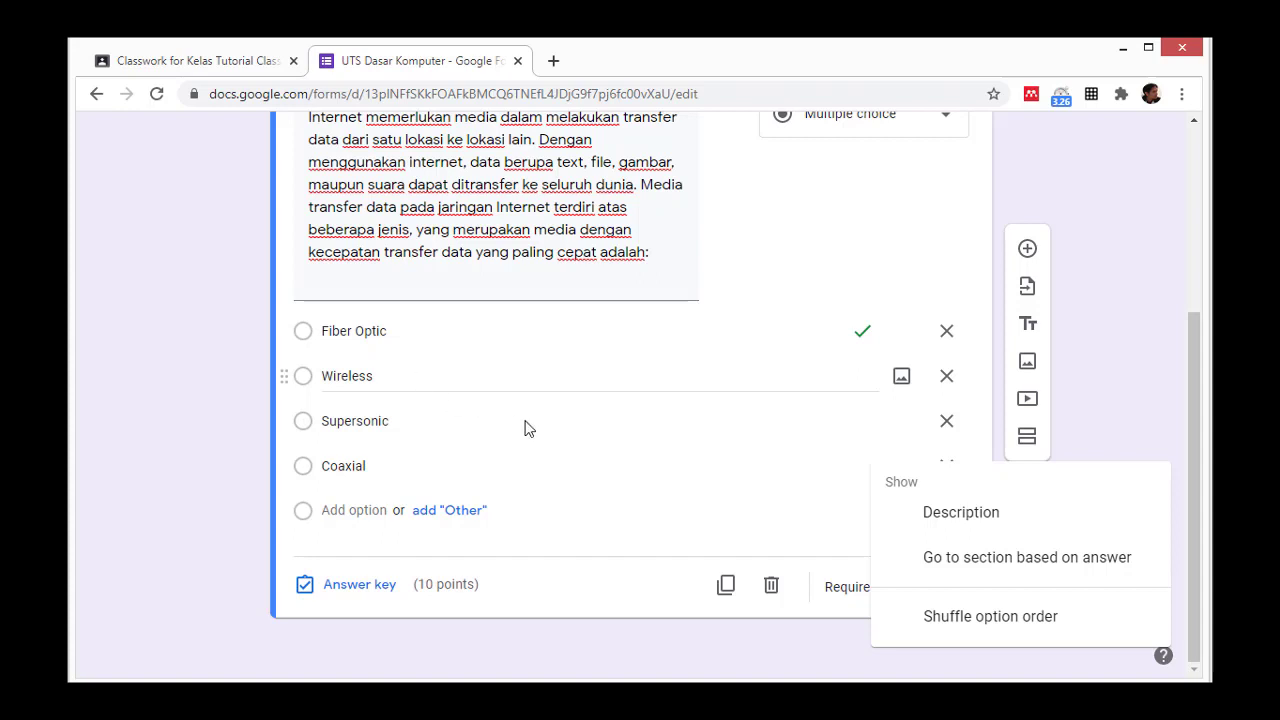
click(957, 622)
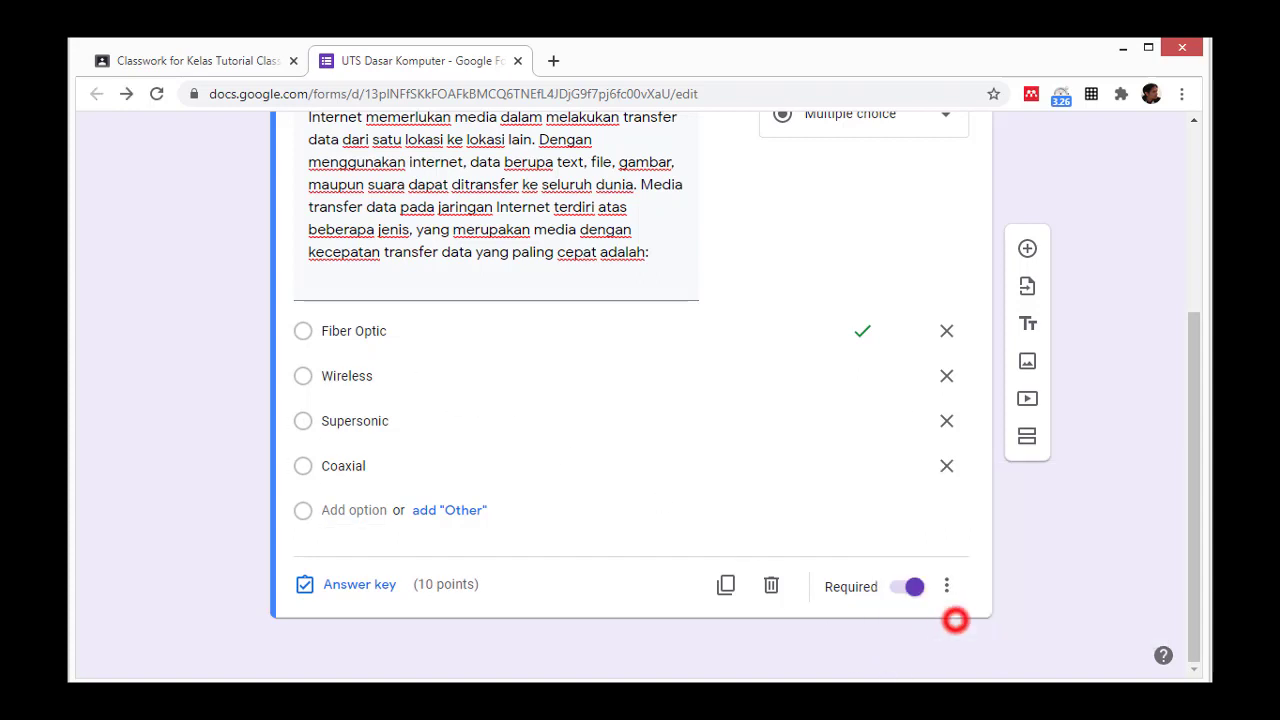
Add a new question below the Fiber Optic question, keeping the multiple choice type
scroll(690, 493, up, 1)
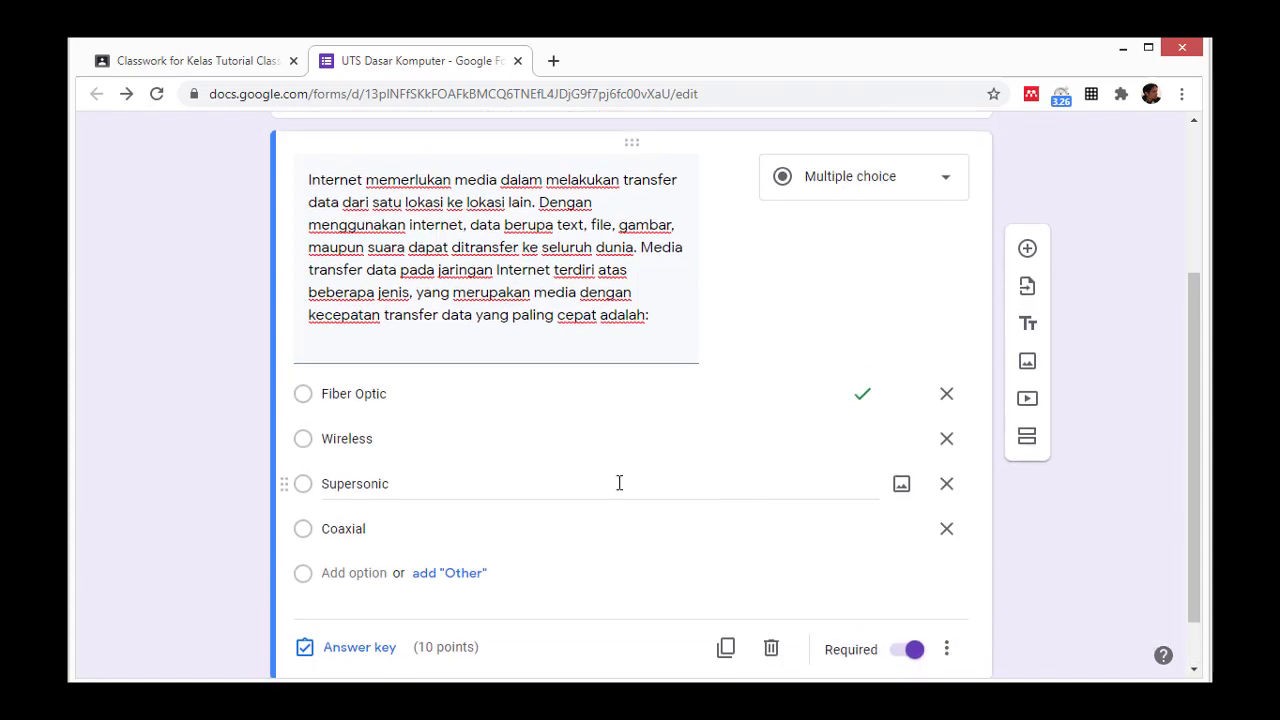
scroll(600, 465, down, 1)
scroll(645, 392, up, 1)
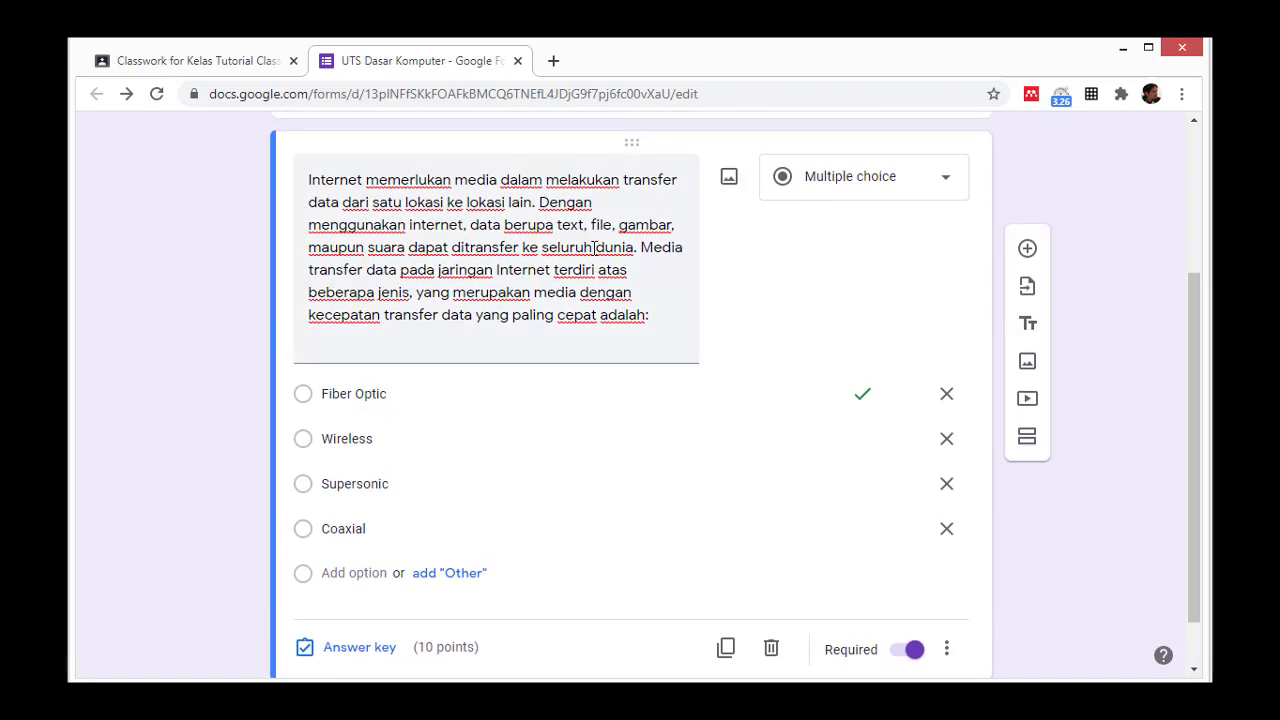
scroll(931, 423, down, 1)
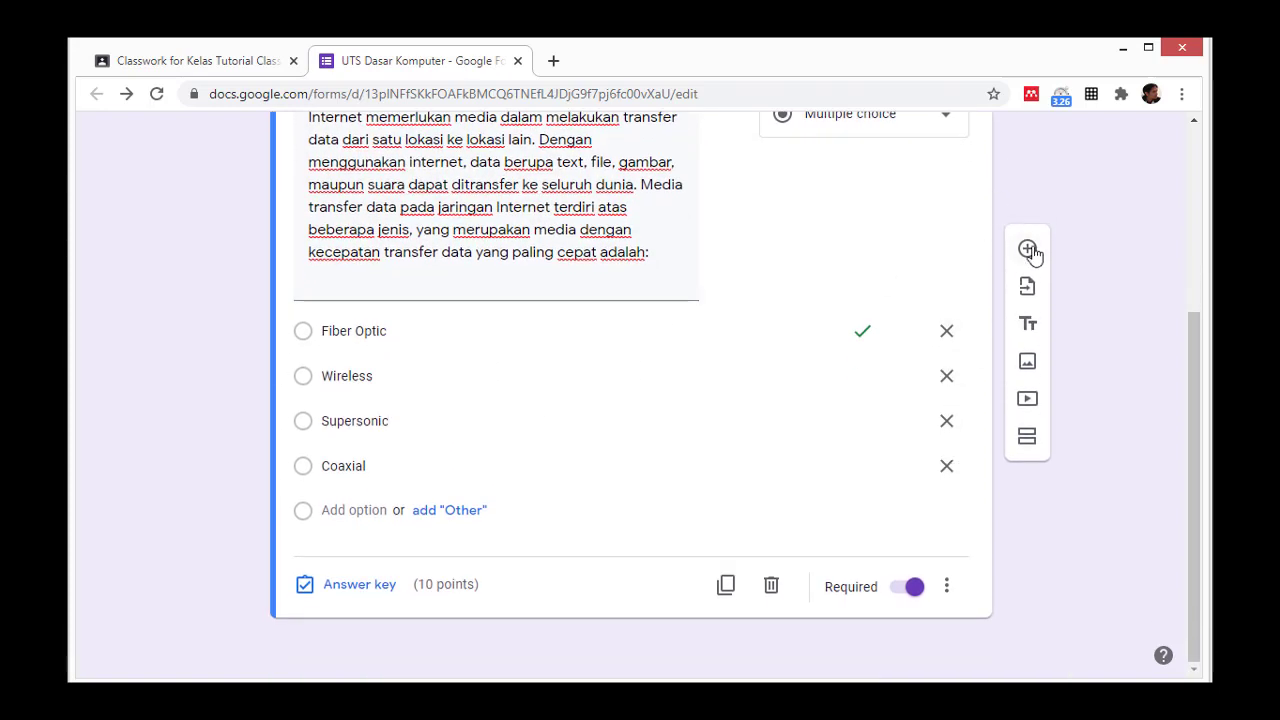
click(1031, 251)
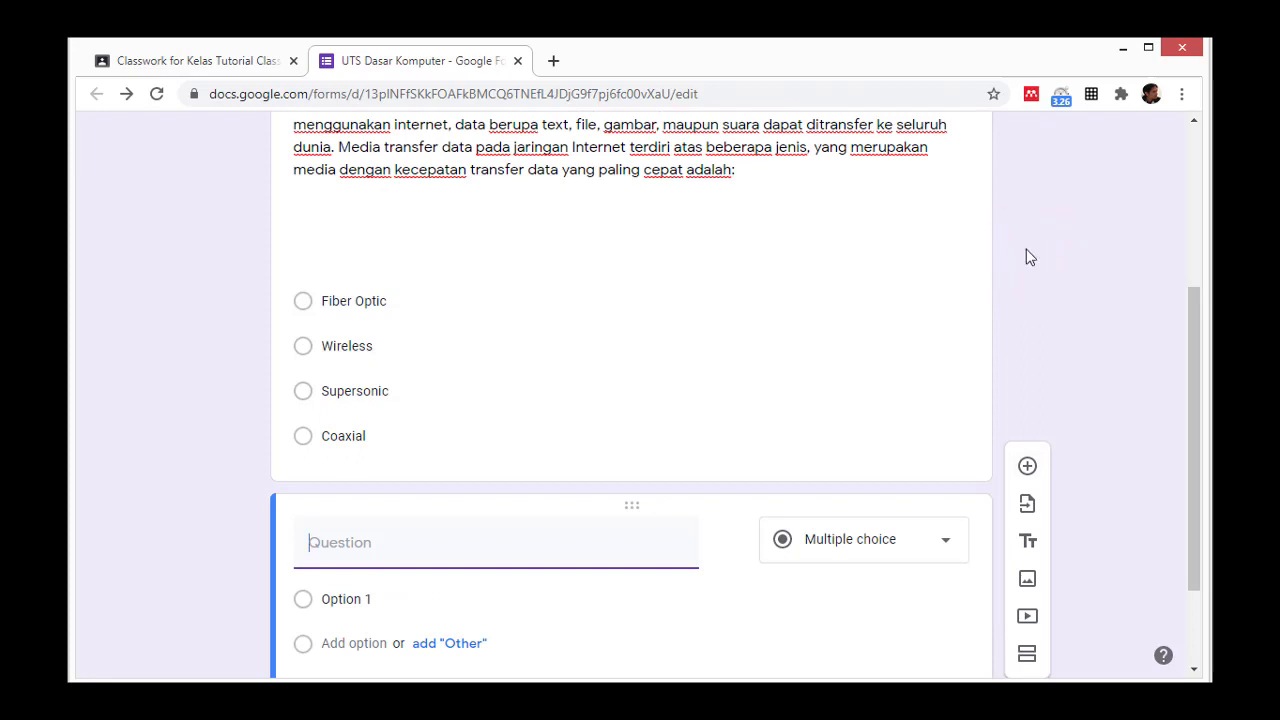
click(845, 416)
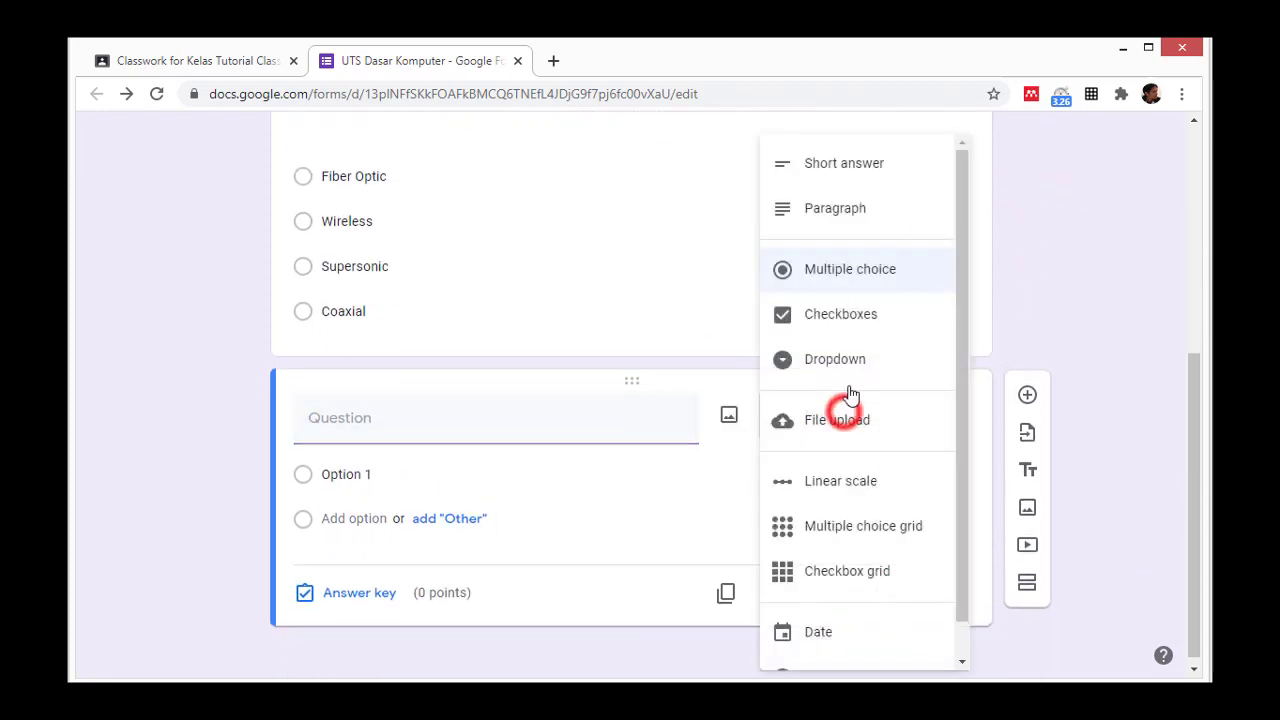
click(184, 300)
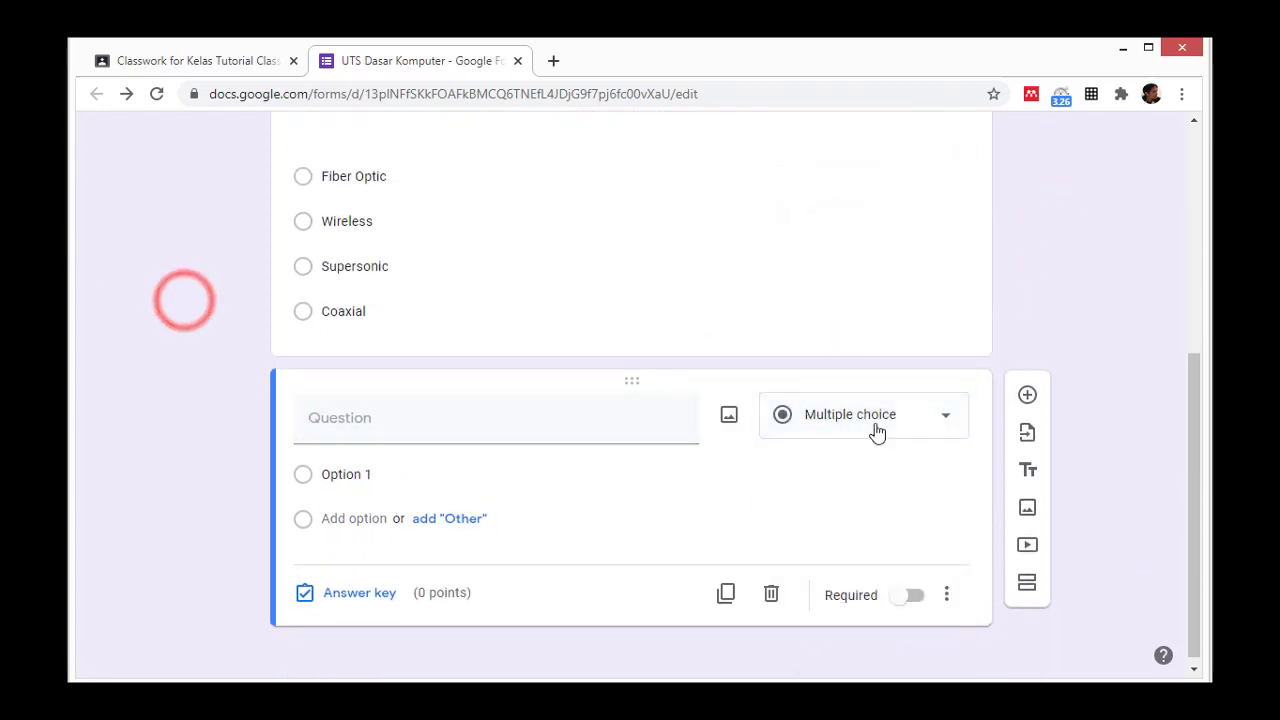
scroll(396, 496, up, 2)
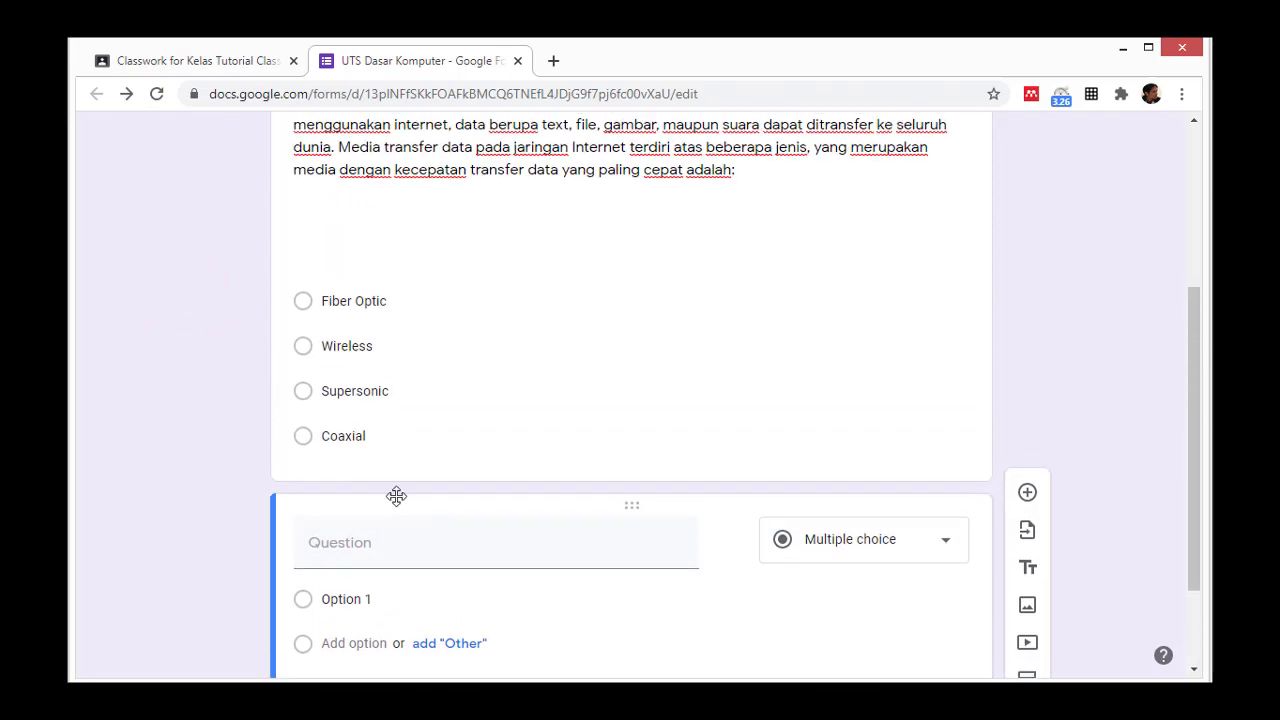
scroll(396, 496, down, 2)
scroll(395, 470, up, 2)
scroll(395, 470, down, 1)
Copy the text of question 2 from the Word document into the new form question and delete its leading number
key(alt+Tab)
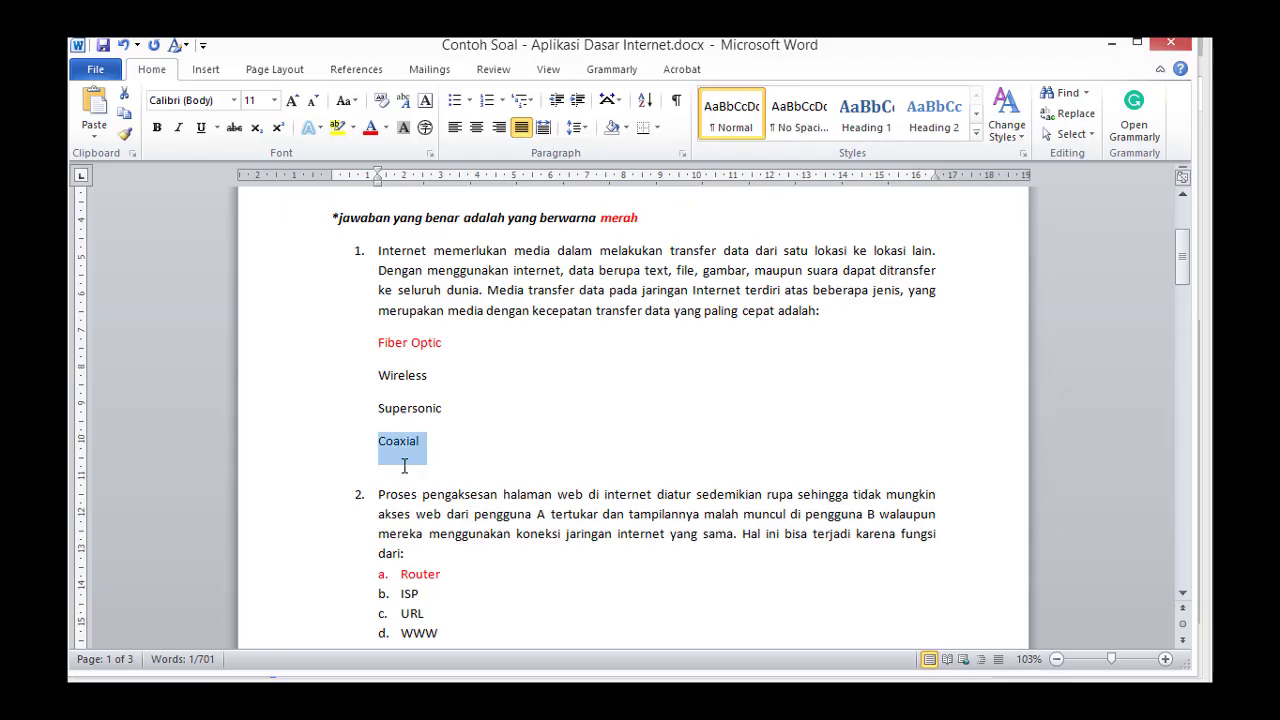
scroll(480, 446, down, 2)
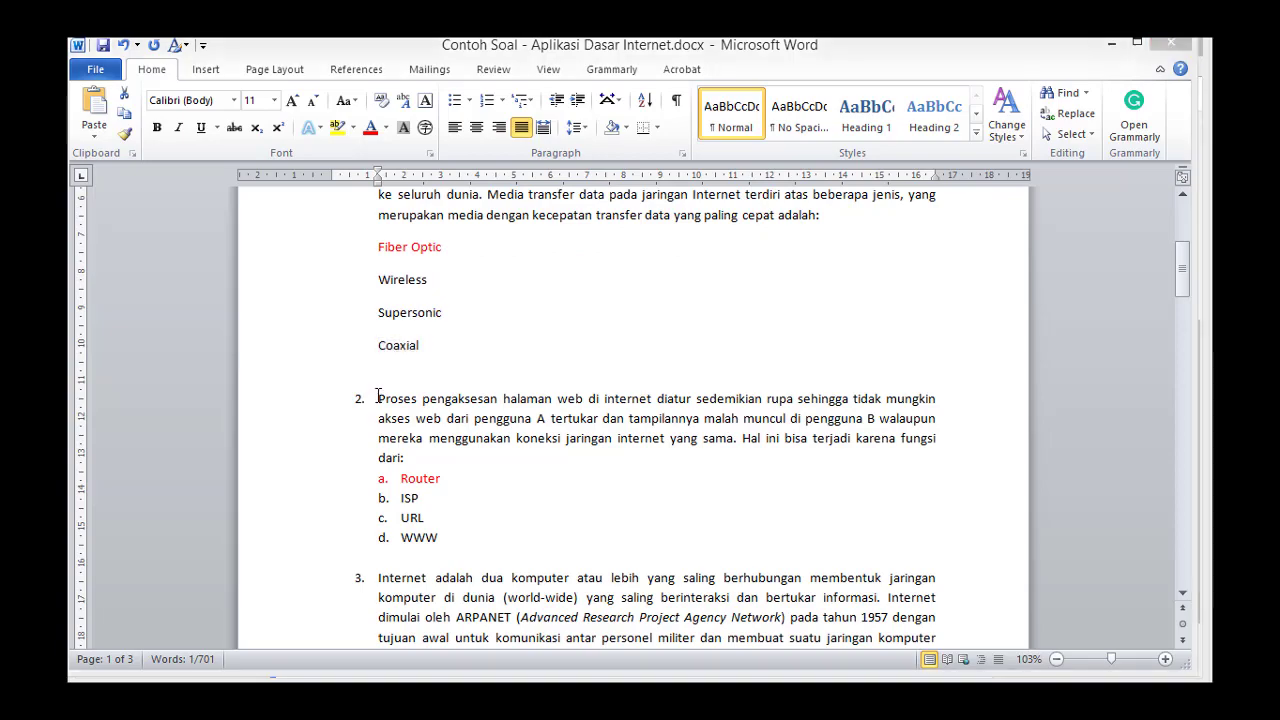
key(alt+Tab)
key(alt+Tab)
drag(378, 399, 408, 457)
key(ctrl+c)
key(alt+Tab)
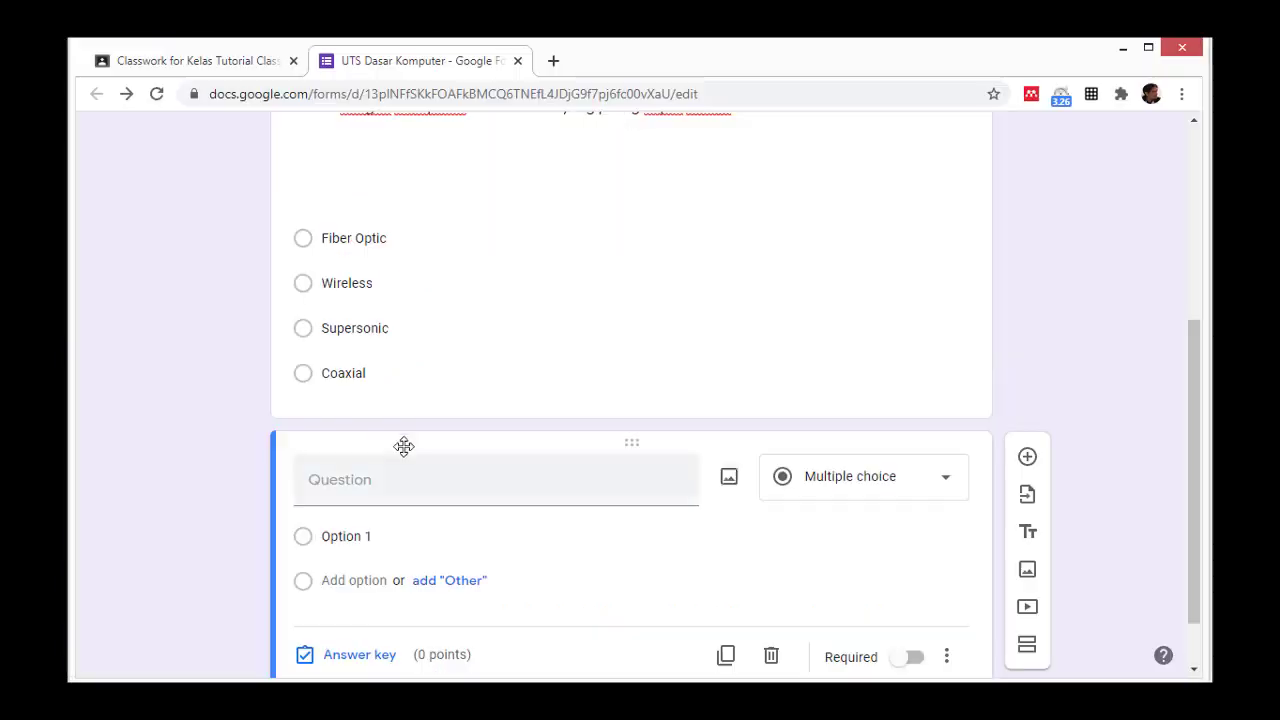
click(385, 479)
key(ctrl+v)
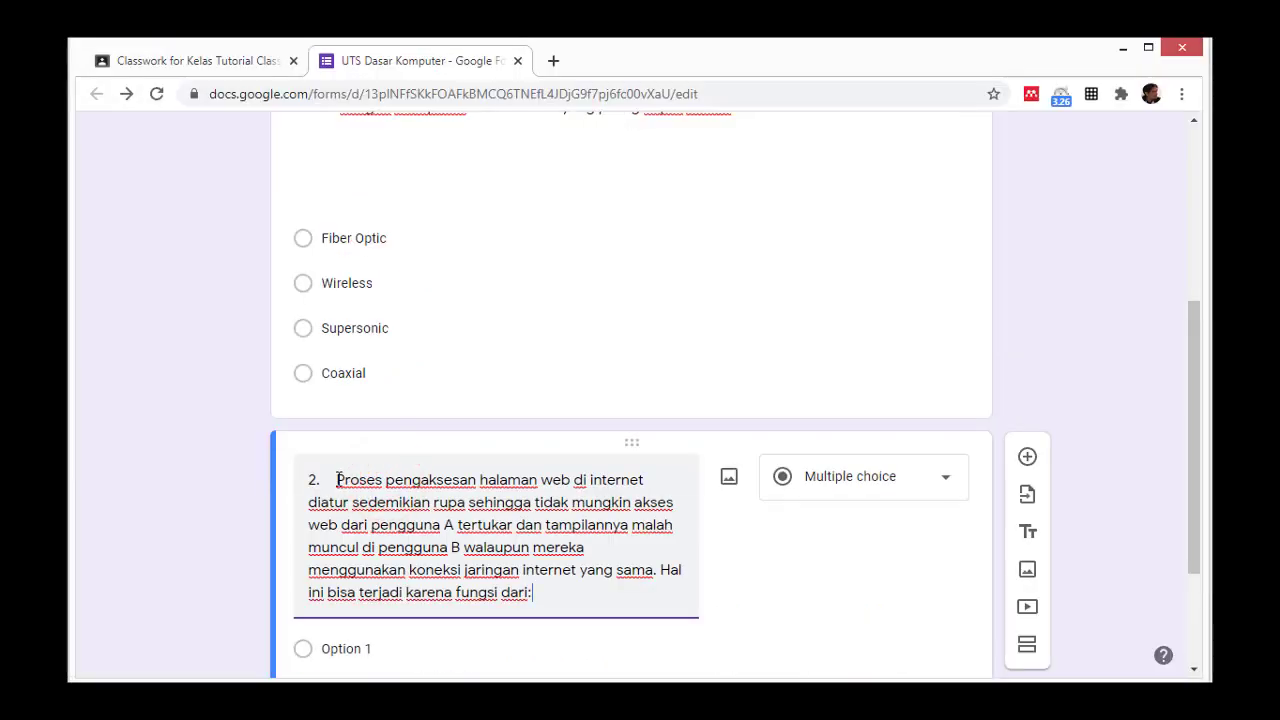
drag(337, 479, 278, 487)
key(BackSpace)
key(alt+Tab)
scroll(278, 487, down, 1)
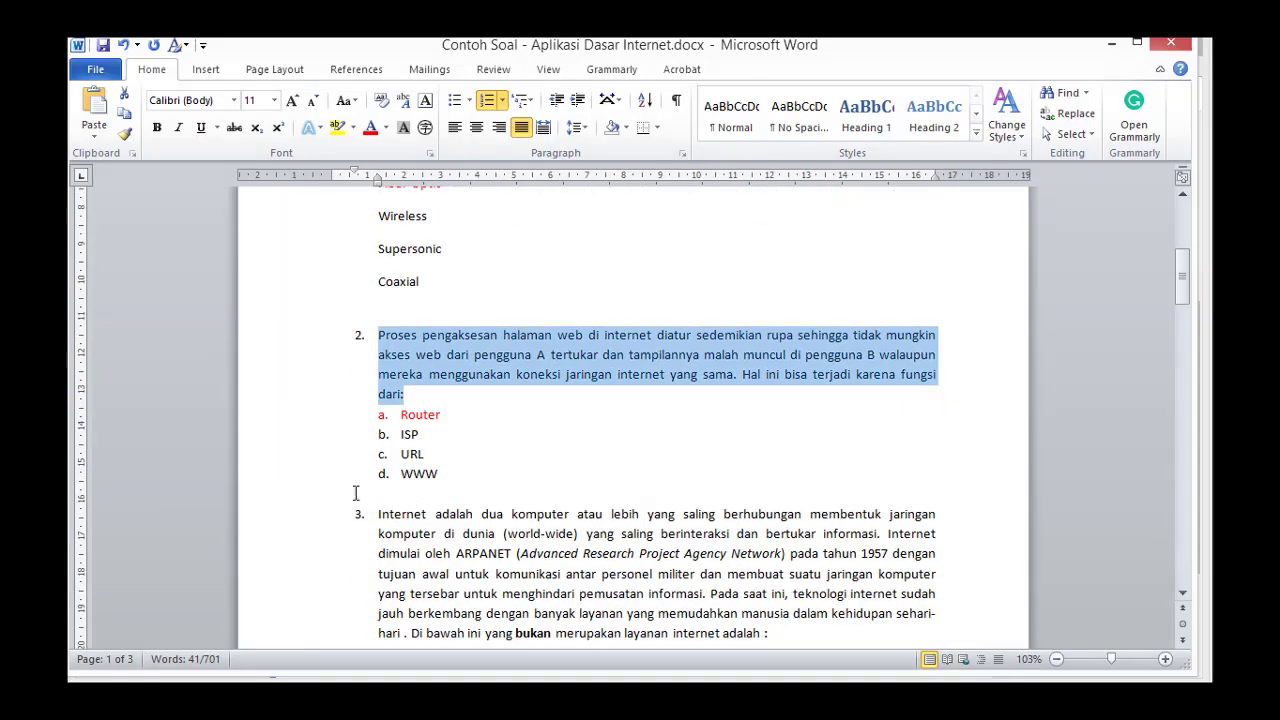
drag(400, 414, 440, 474)
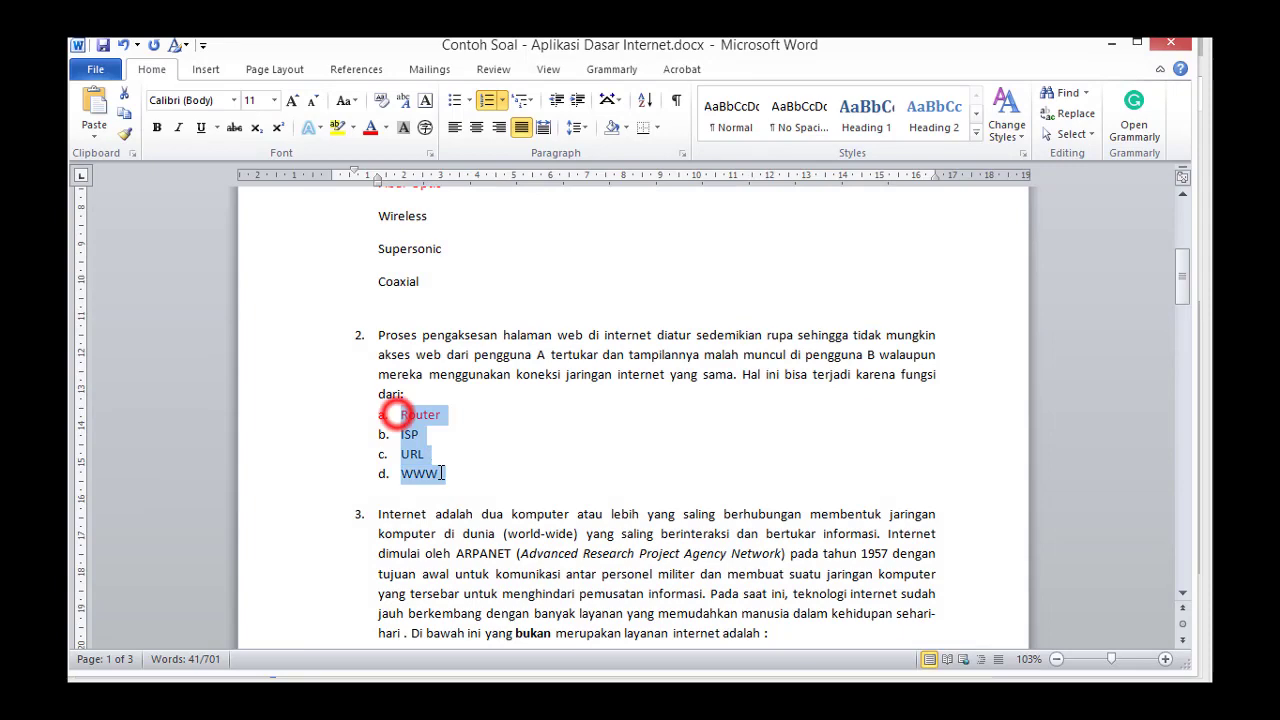
click(487, 100)
Copy "Router" from the Word document and paste it into the form as the question's first answer option
click(418, 428)
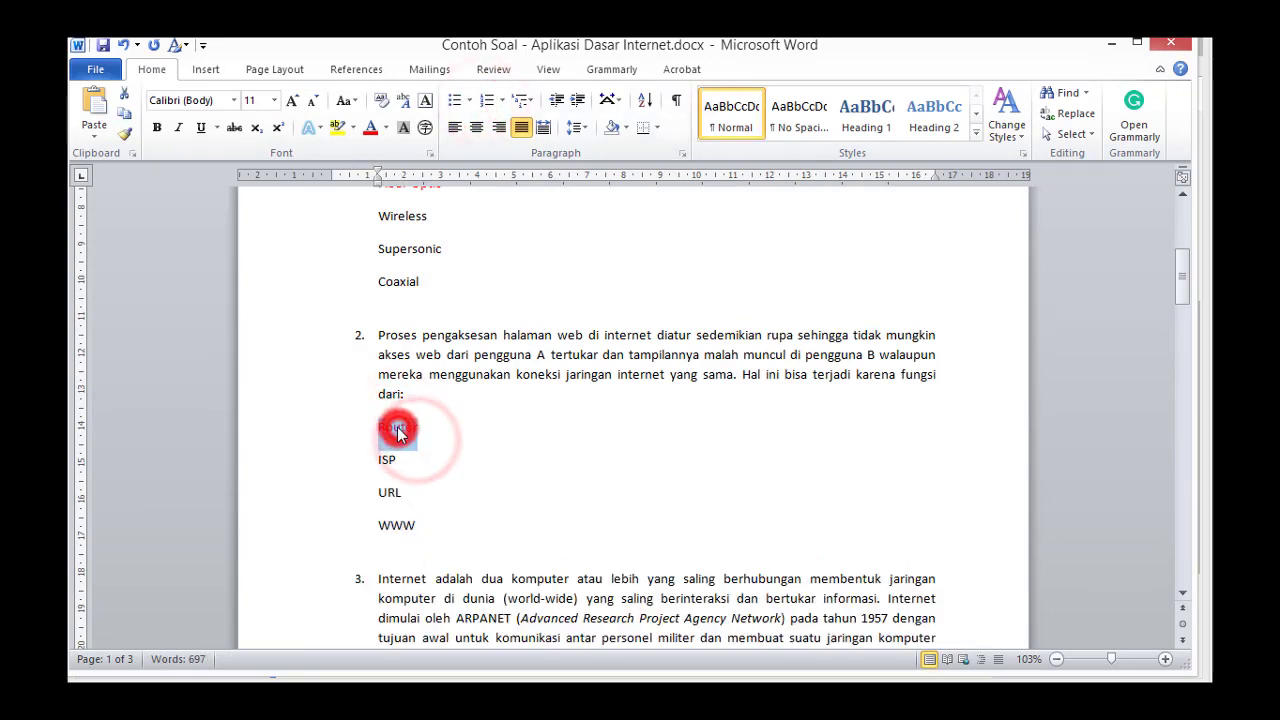
key(alt+Tab)
key(ctrl+a)
scroll(380, 450, down, 2)
click(346, 467)
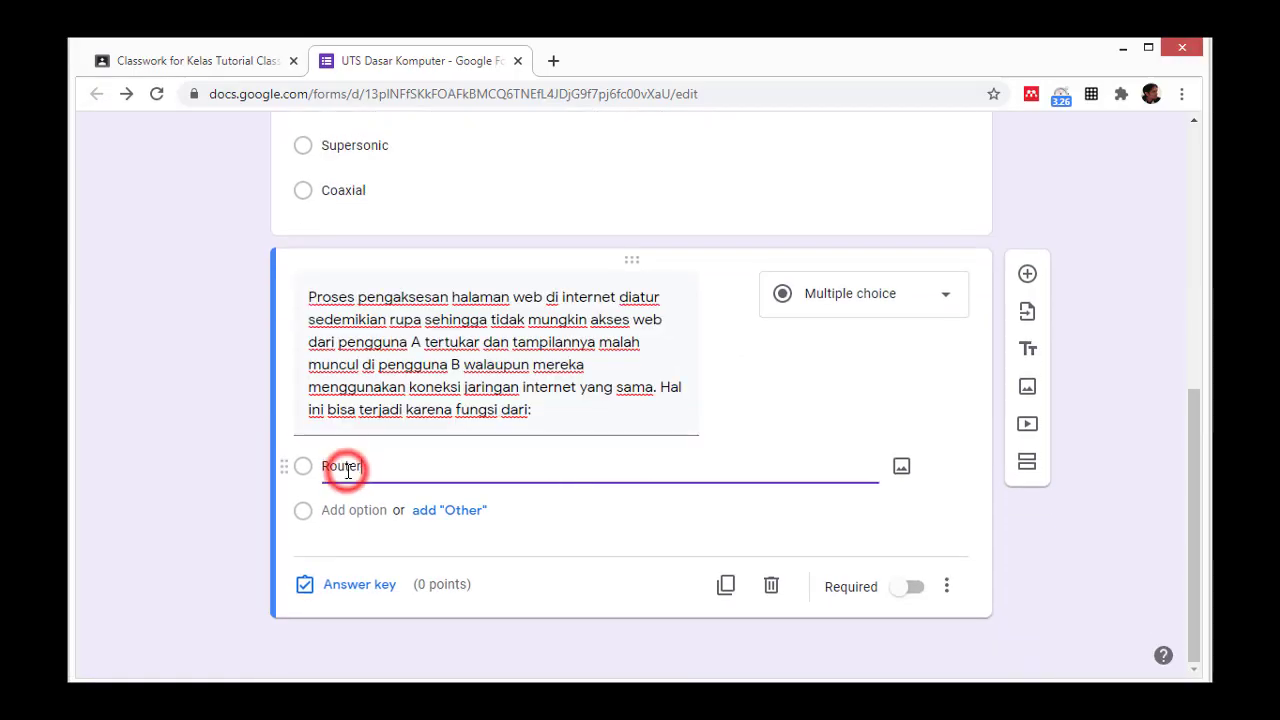
Copy "ISP" from the Word document and paste it into the form as the second answer option
key(alt+Tab)
double_click(386, 458)
key(ctrl+c)
key(alt+Tab)
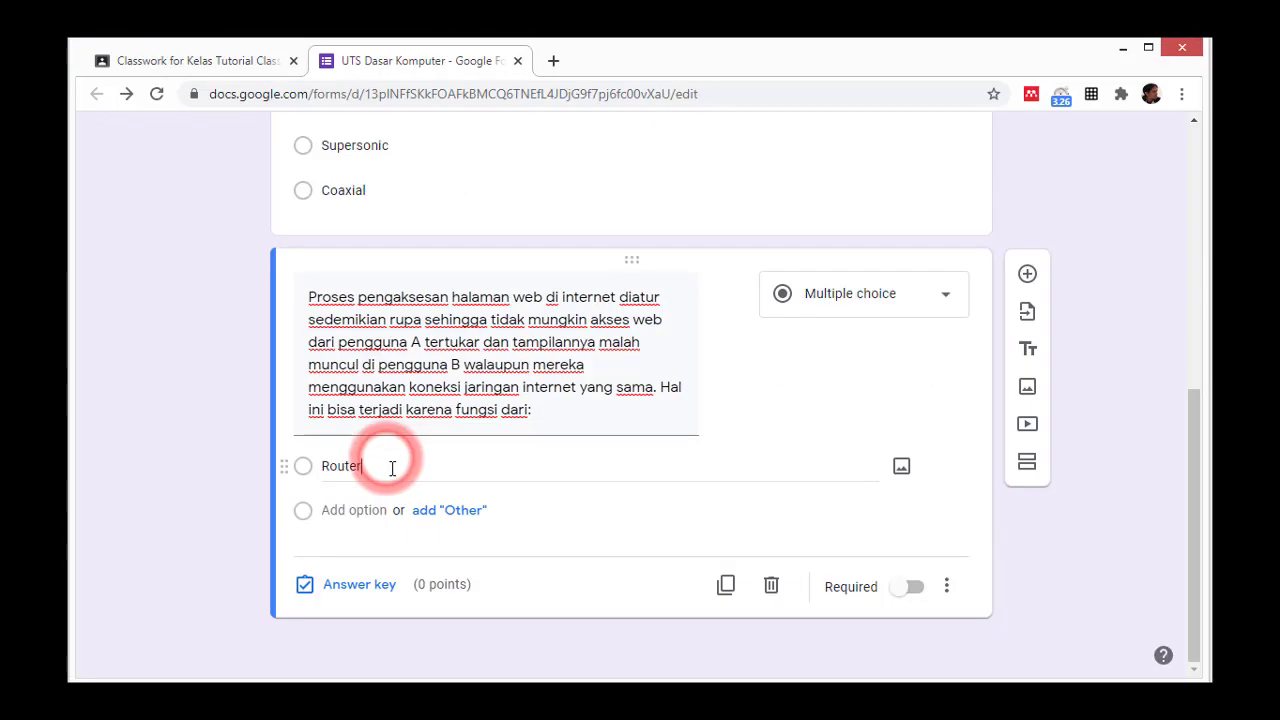
click(352, 508)
key(ctrl+v)
Copy "URL" from the Word document and paste it into the form as the third answer option
key(alt+Tab)
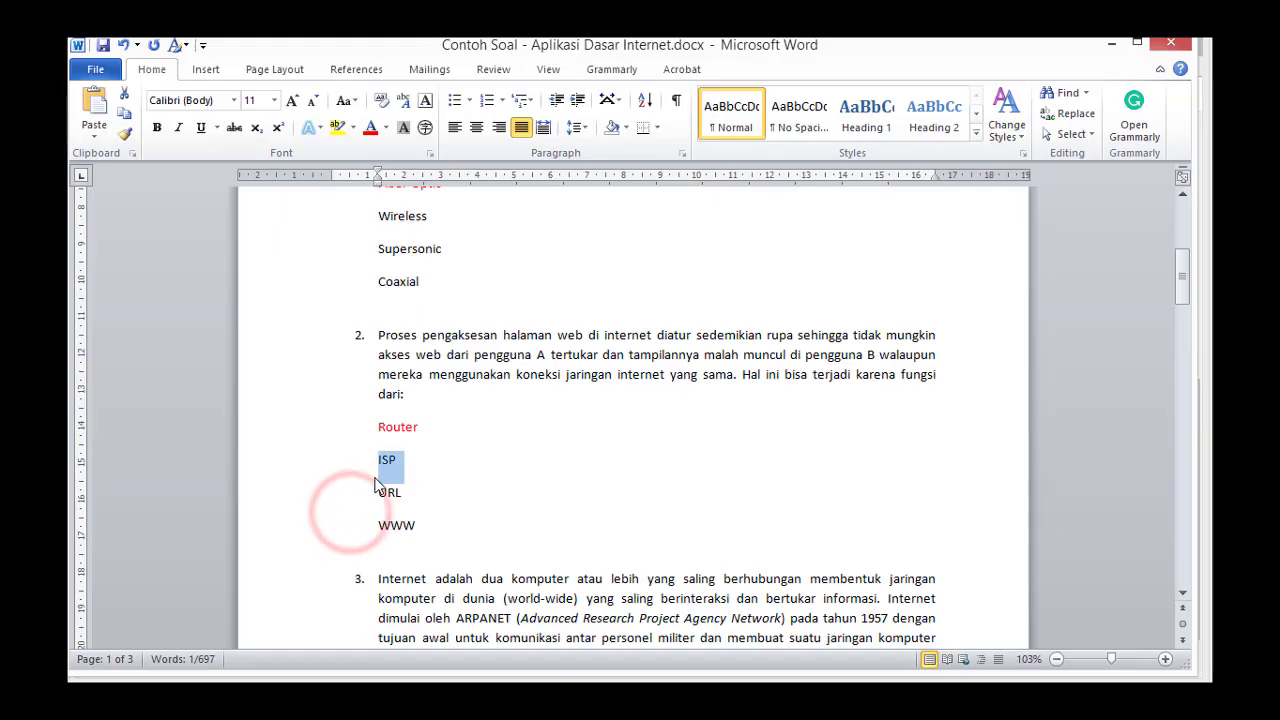
double_click(386, 494)
key(alt+Tab)
click(383, 513)
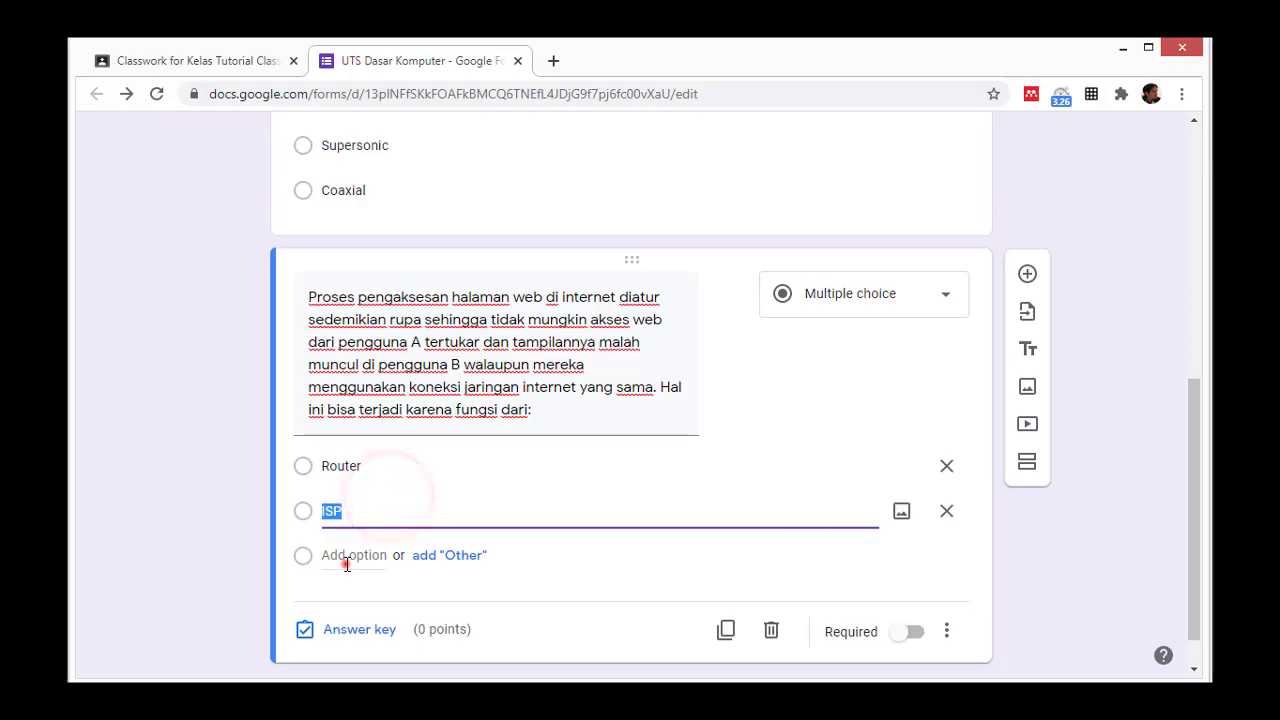
click(352, 556)
Copy "WWW" from the Word document and paste it into the form as the fourth answer option
key(alt+Tab)
triple_click(397, 524)
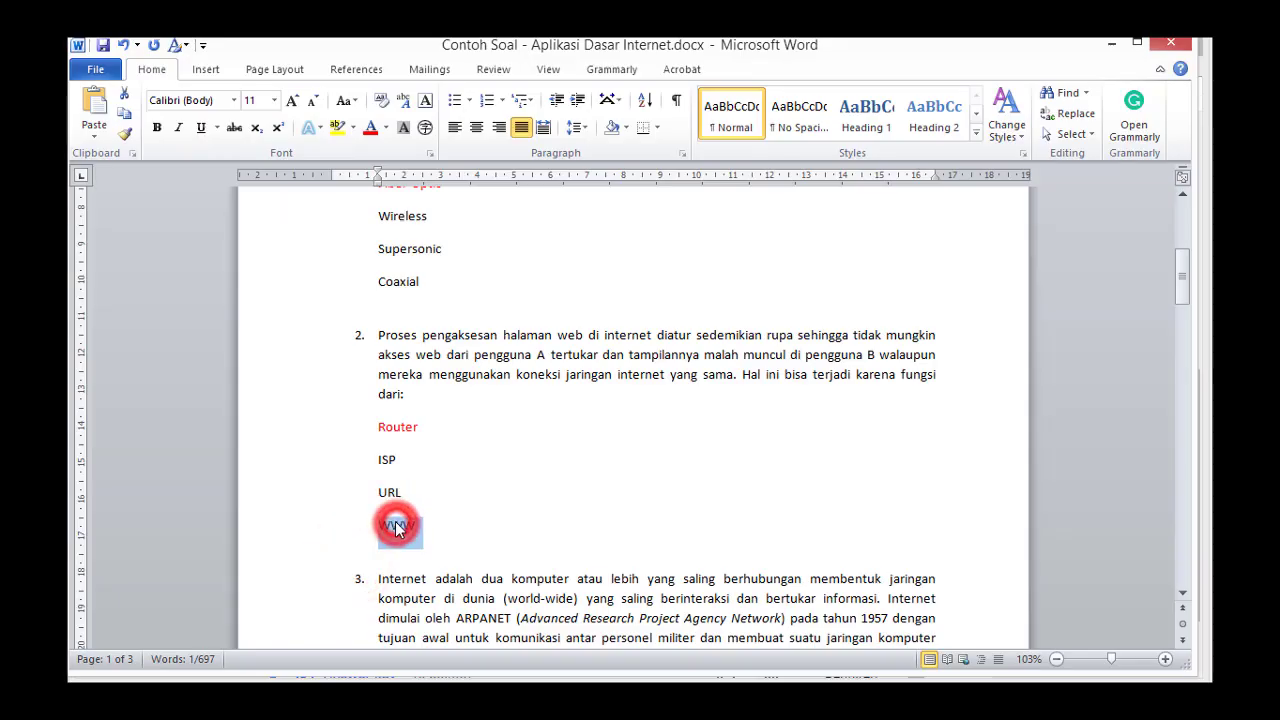
key(ctrl+c)
key(alt+Tab)
click(344, 602)
key(ctrl+v)
Set the answer key to "Router", checking it against the Word document, and give the question 10 points
scroll(384, 555, down, 2)
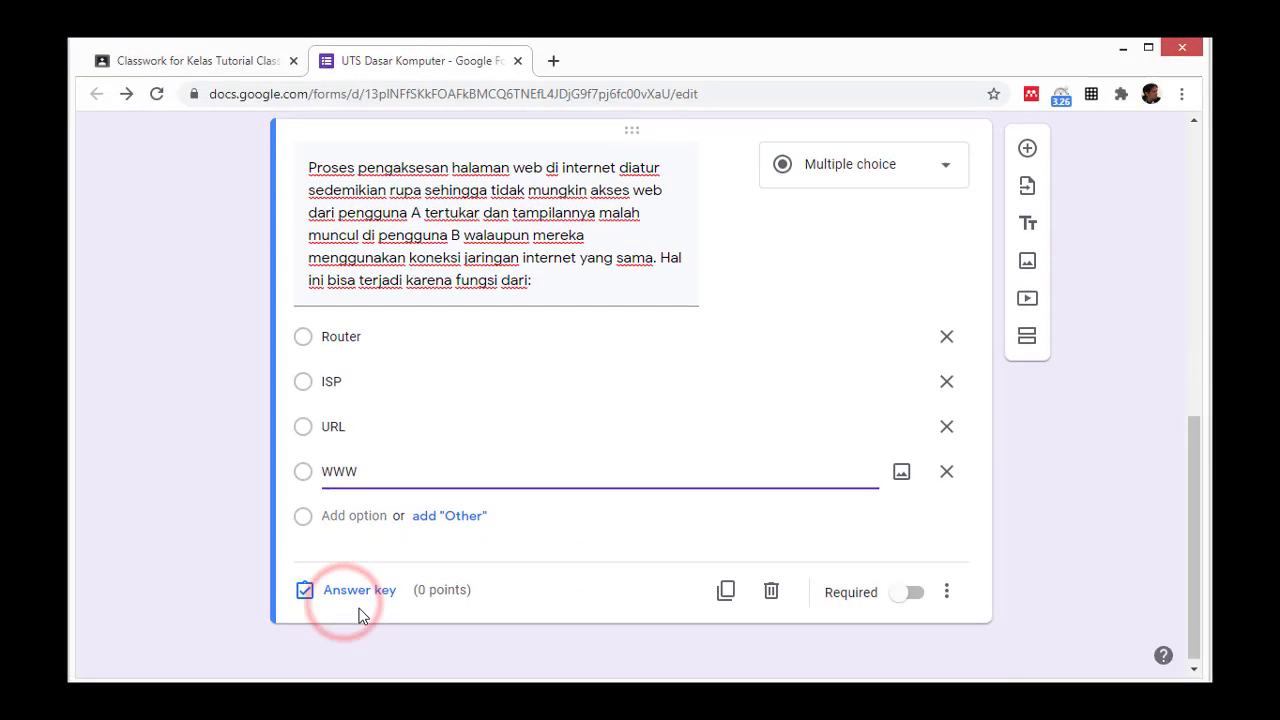
click(346, 587)
click(360, 401)
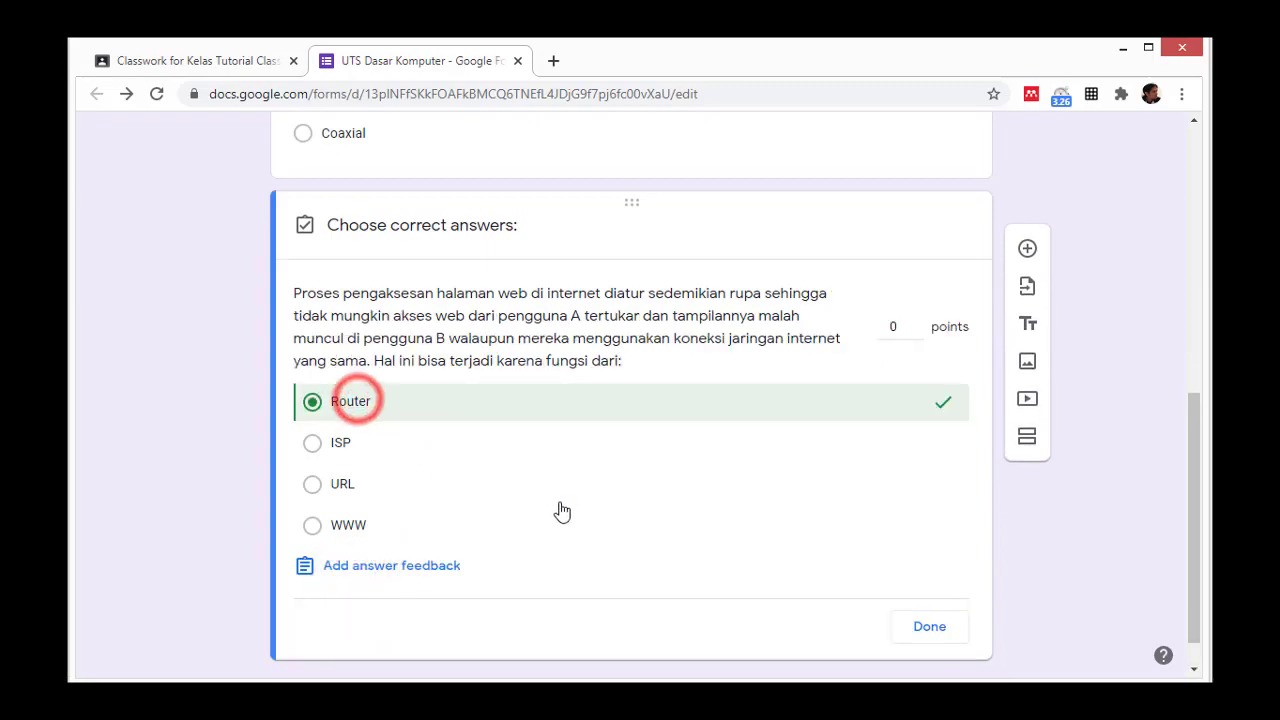
key(alt+Tab)
double_click(394, 423)
key(alt+Tab)
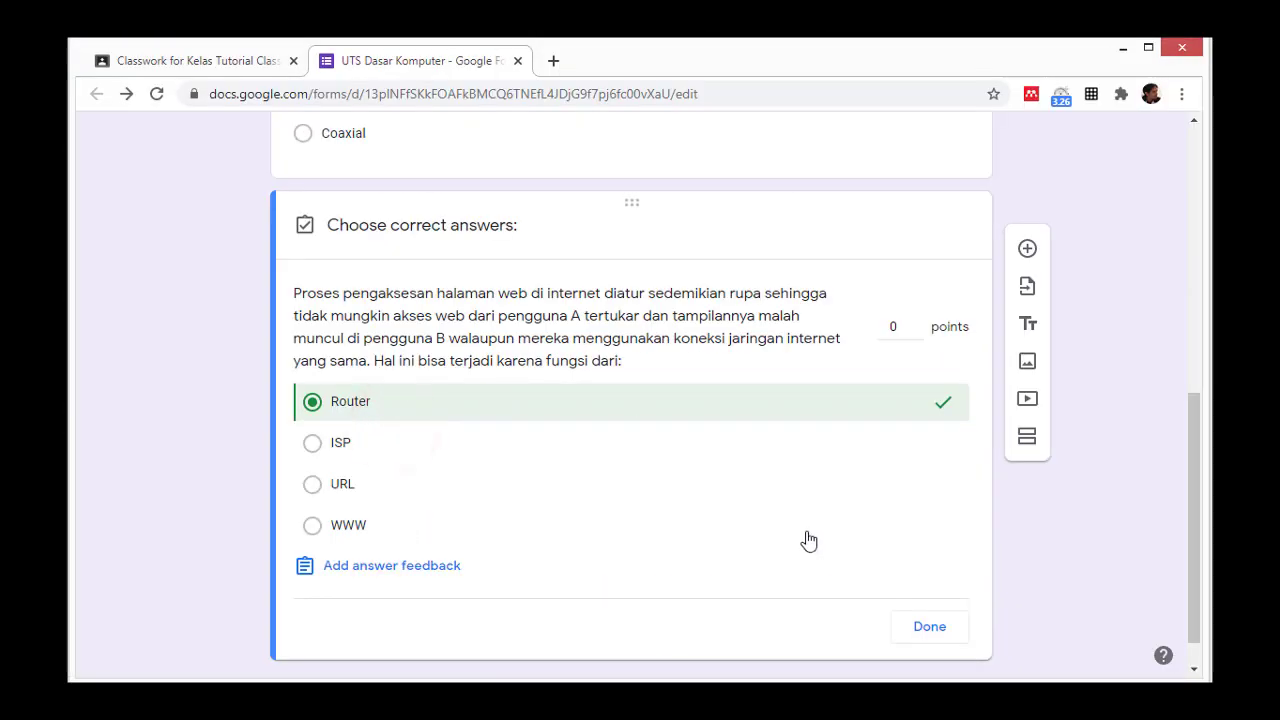
scroll(850, 555, down, 1)
click(902, 287)
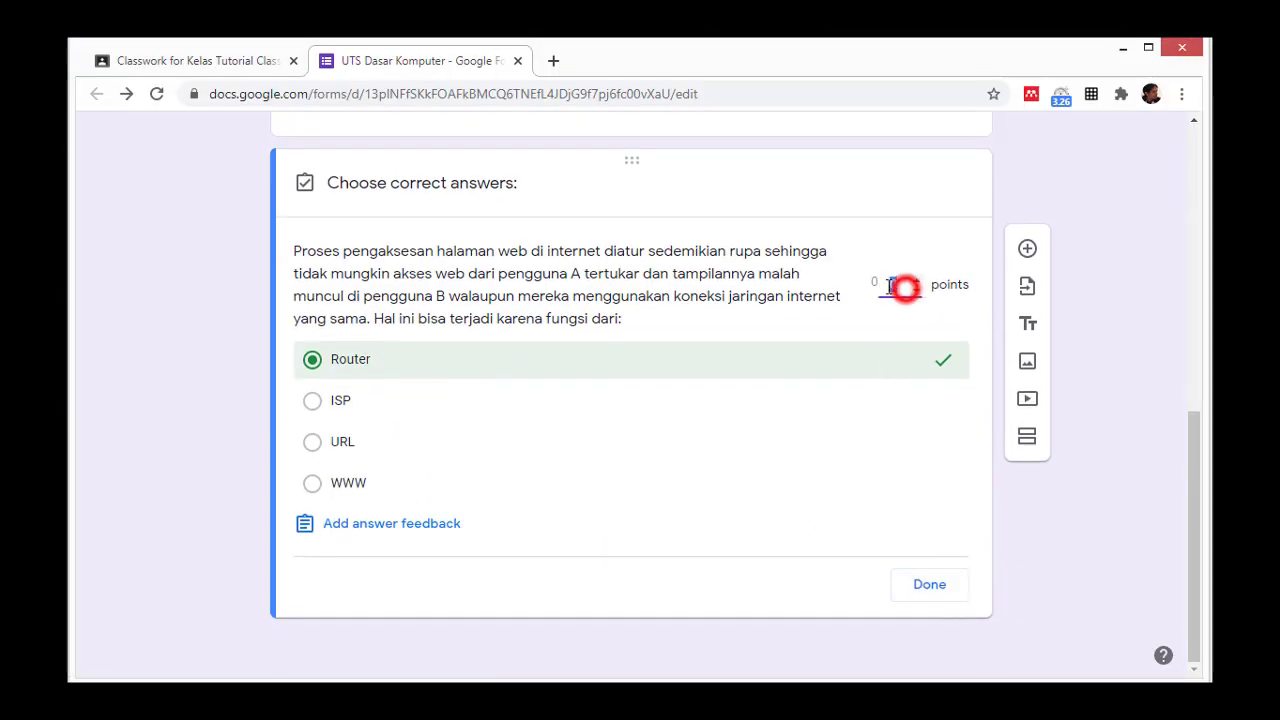
text(10)
click(930, 590)
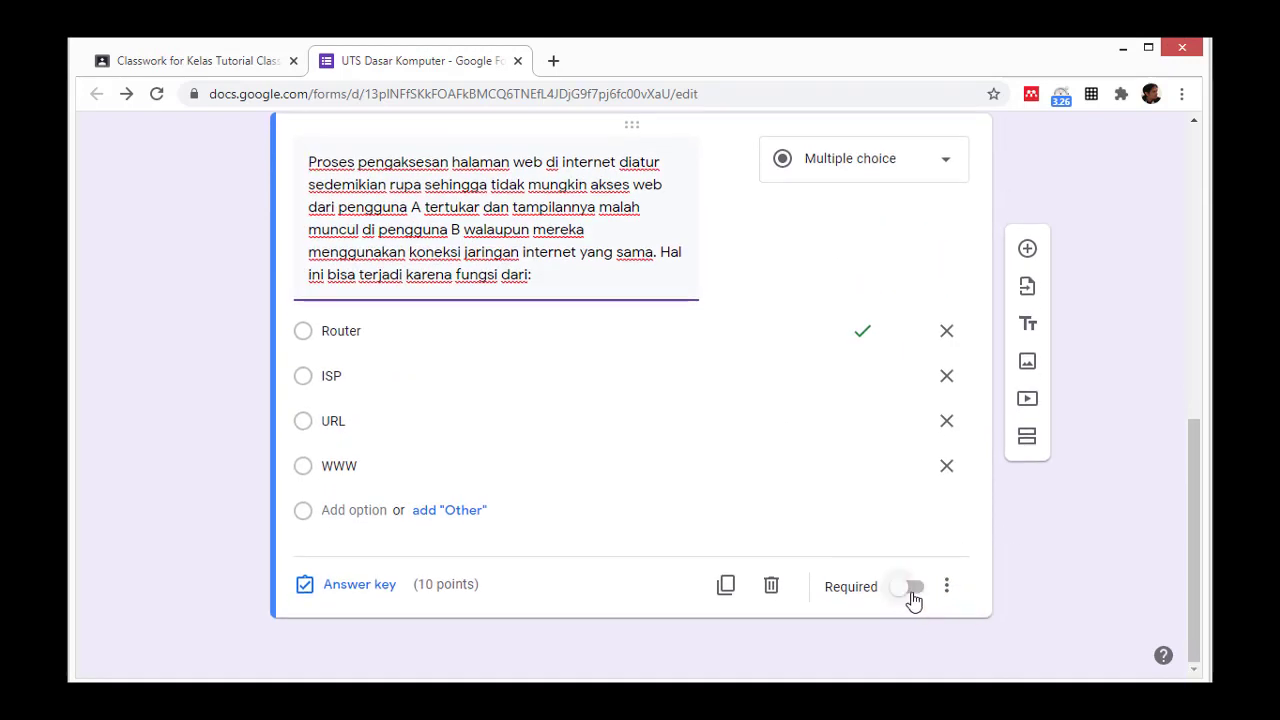
Make the Router question required, turn on shuffled option order, and check that setting
click(910, 588)
click(946, 586)
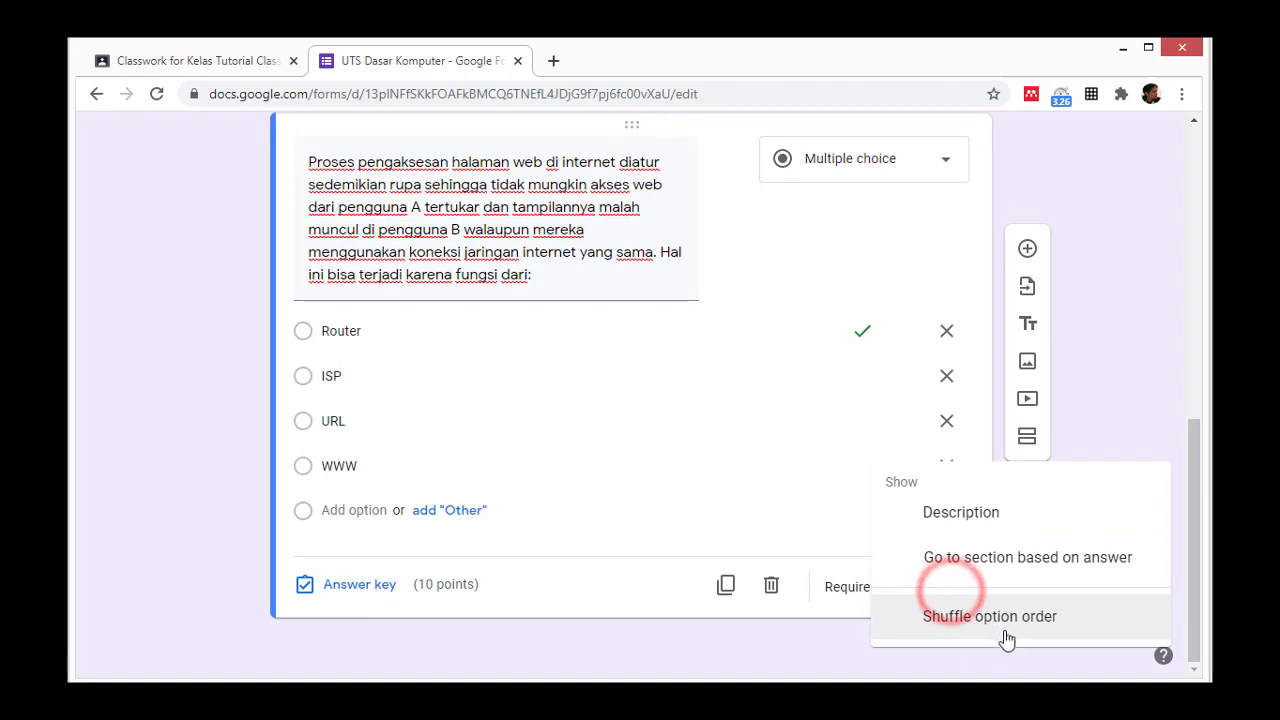
click(1007, 620)
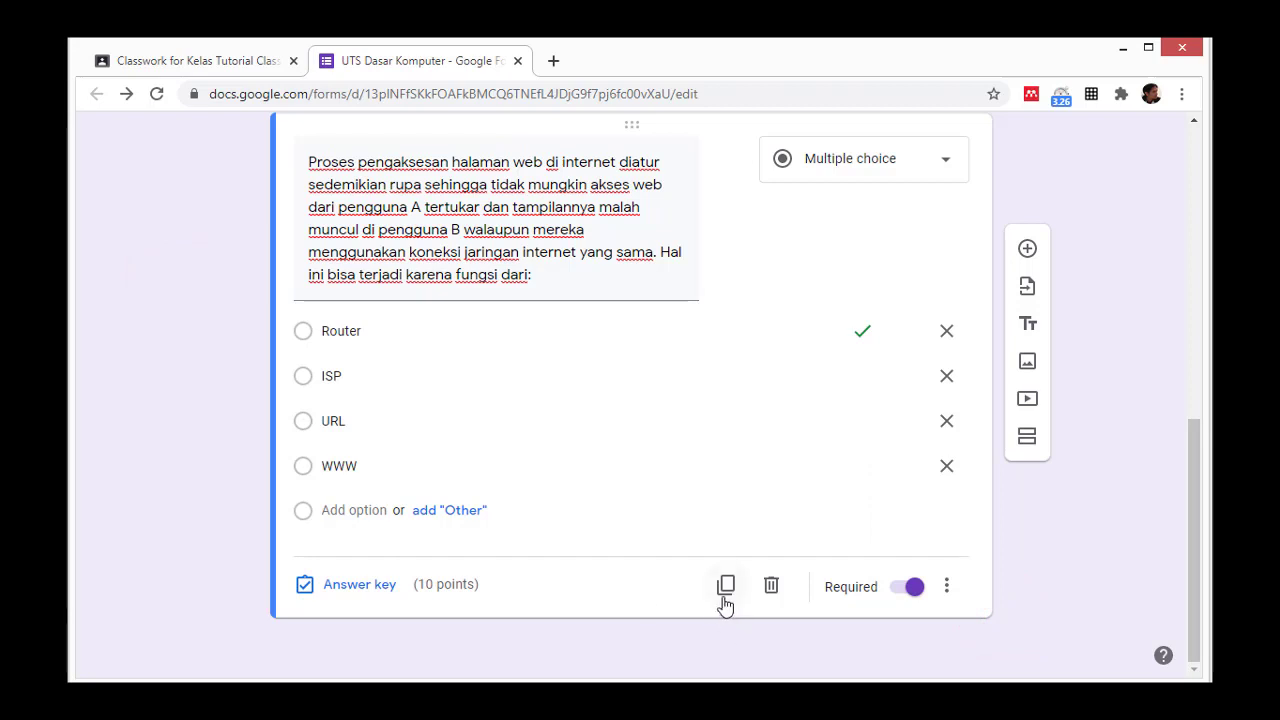
click(946, 586)
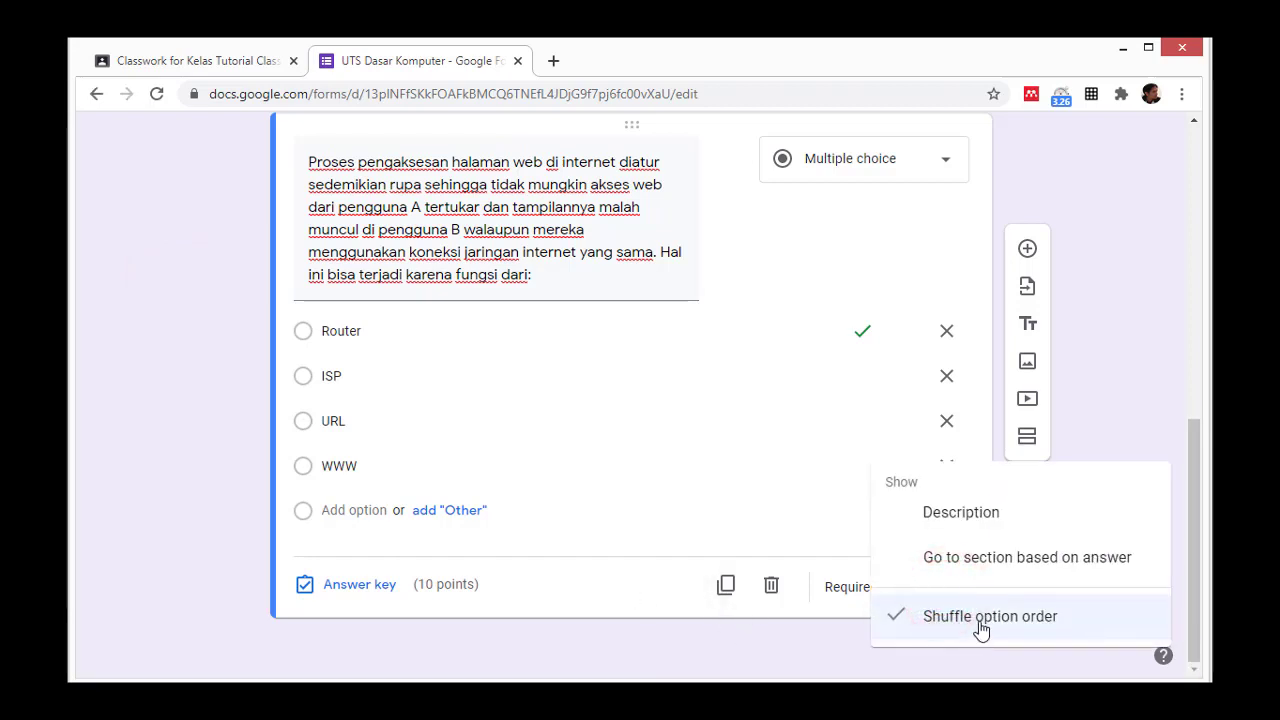
click(141, 424)
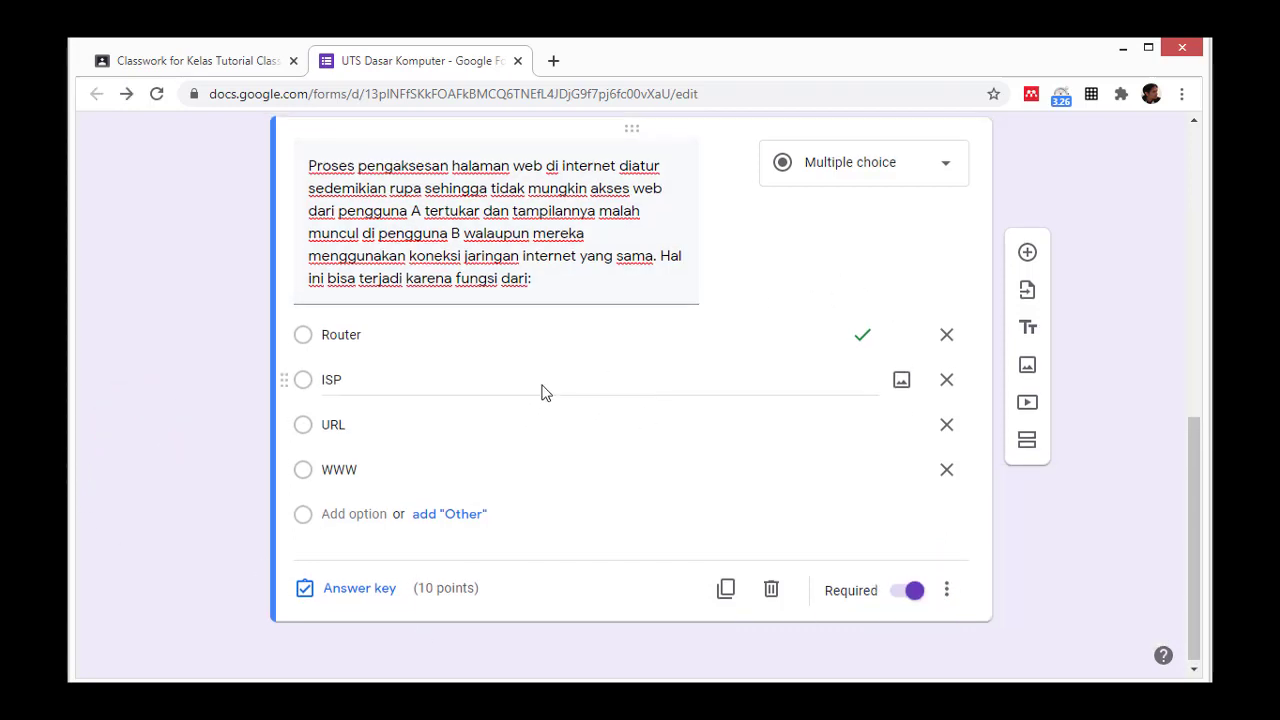
Duplicate the Router question to serve as the base for another question
scroll(537, 389, up, 1)
scroll(537, 389, down, 1)
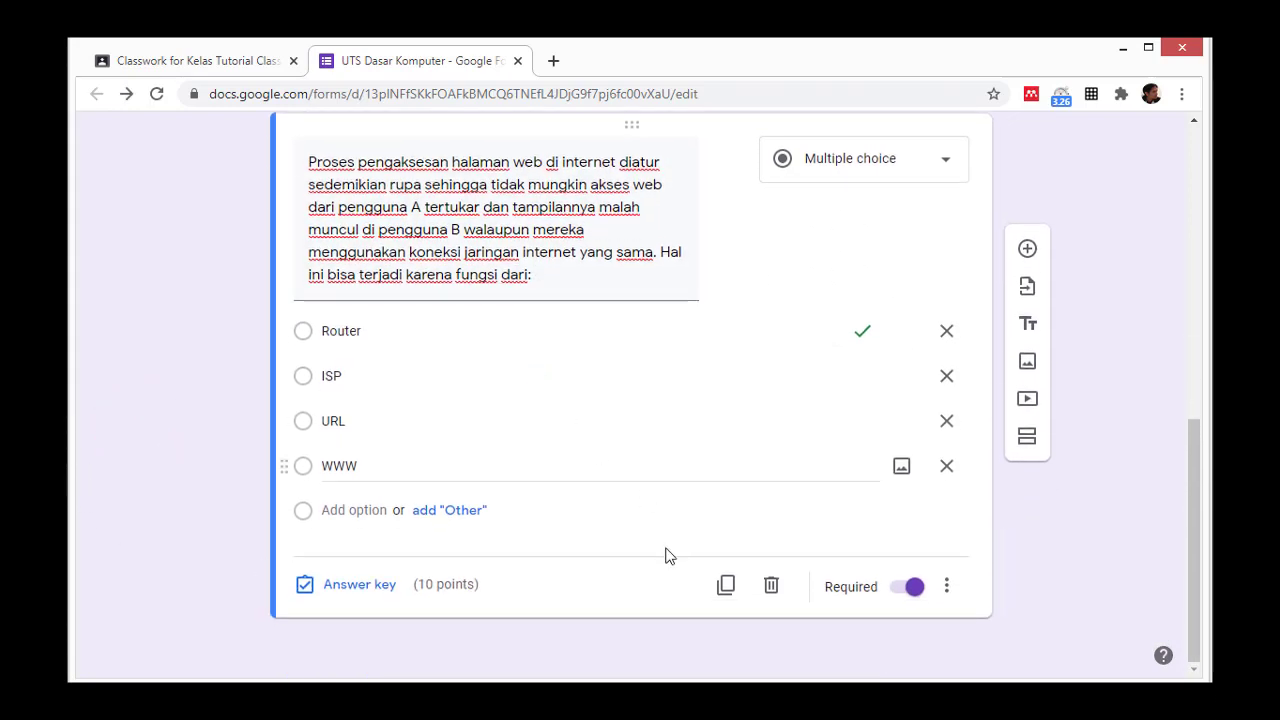
click(727, 588)
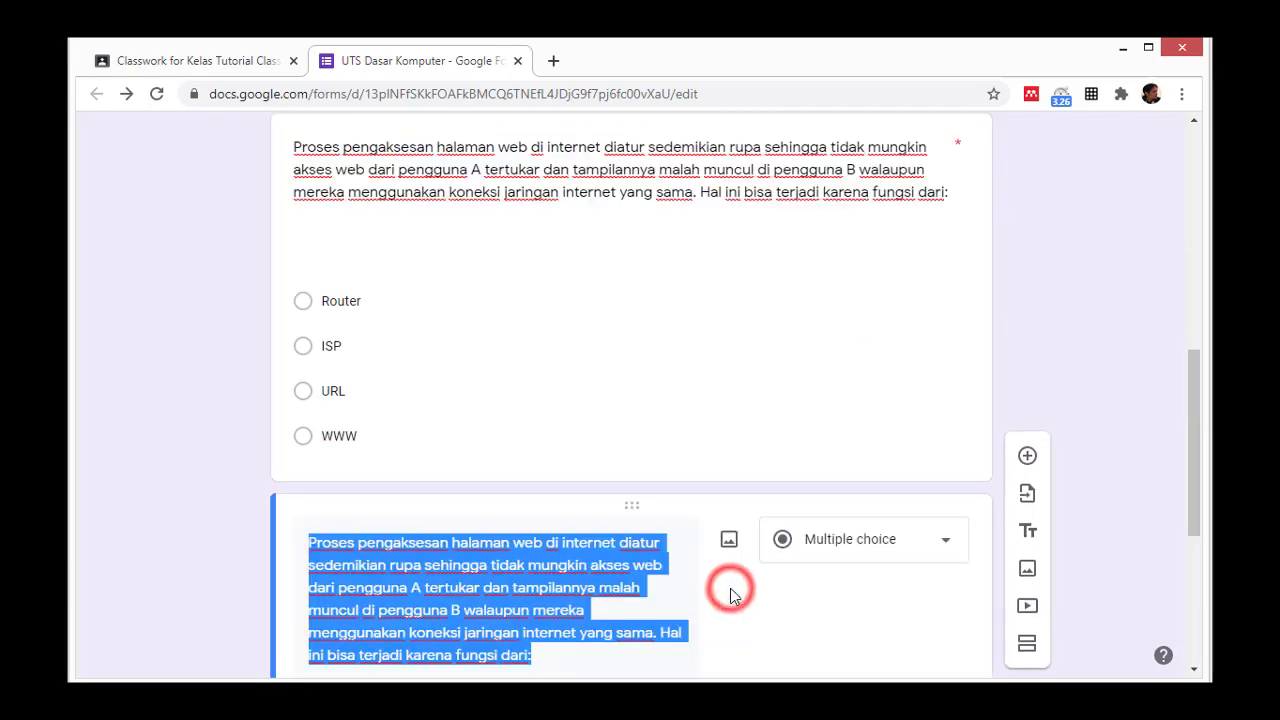
Switch to the Word document and copy the text of question 3 about internet services
scroll(490, 471, up, 2)
scroll(490, 478, down, 4)
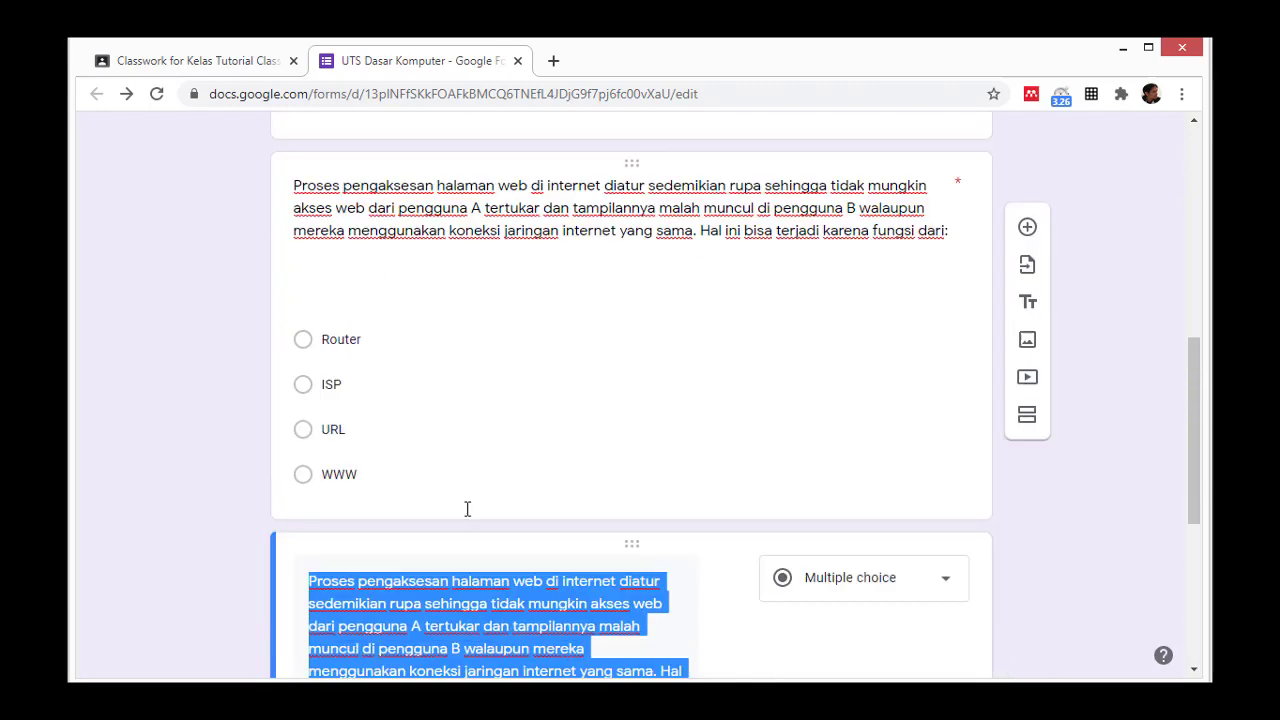
key(alt+Tab)
scroll(455, 412, down, 3)
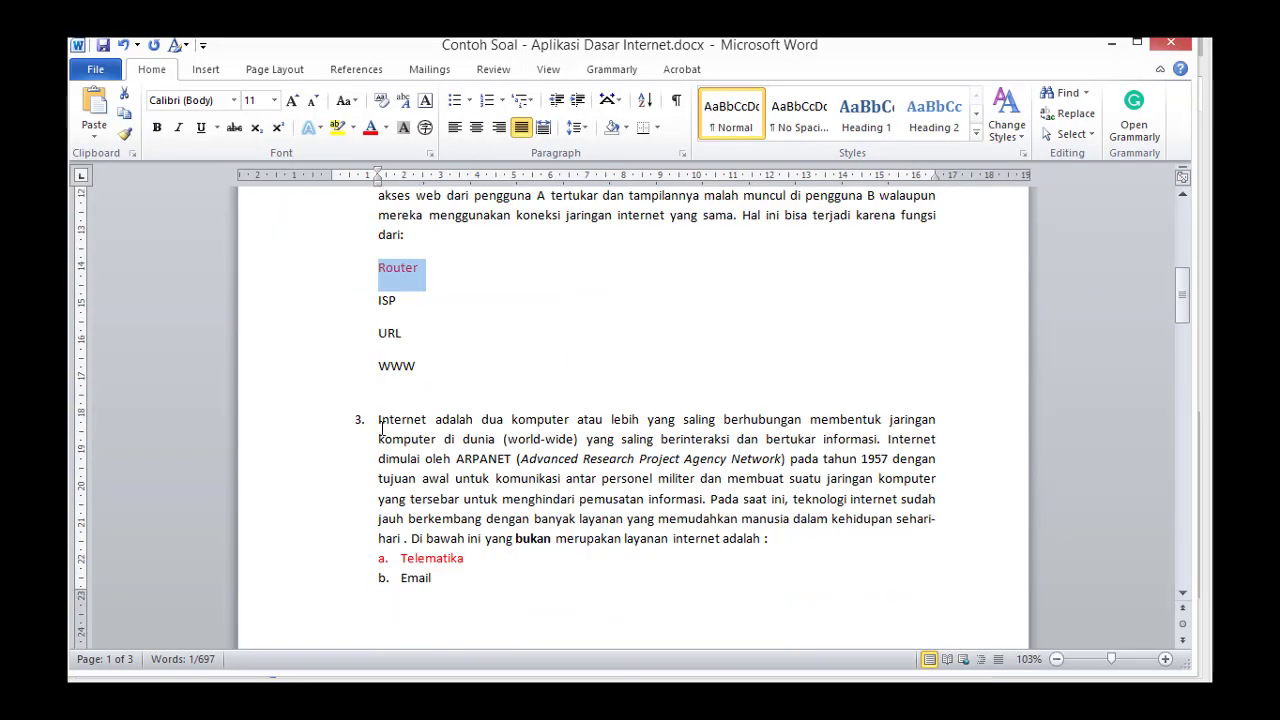
drag(378, 420, 773, 546)
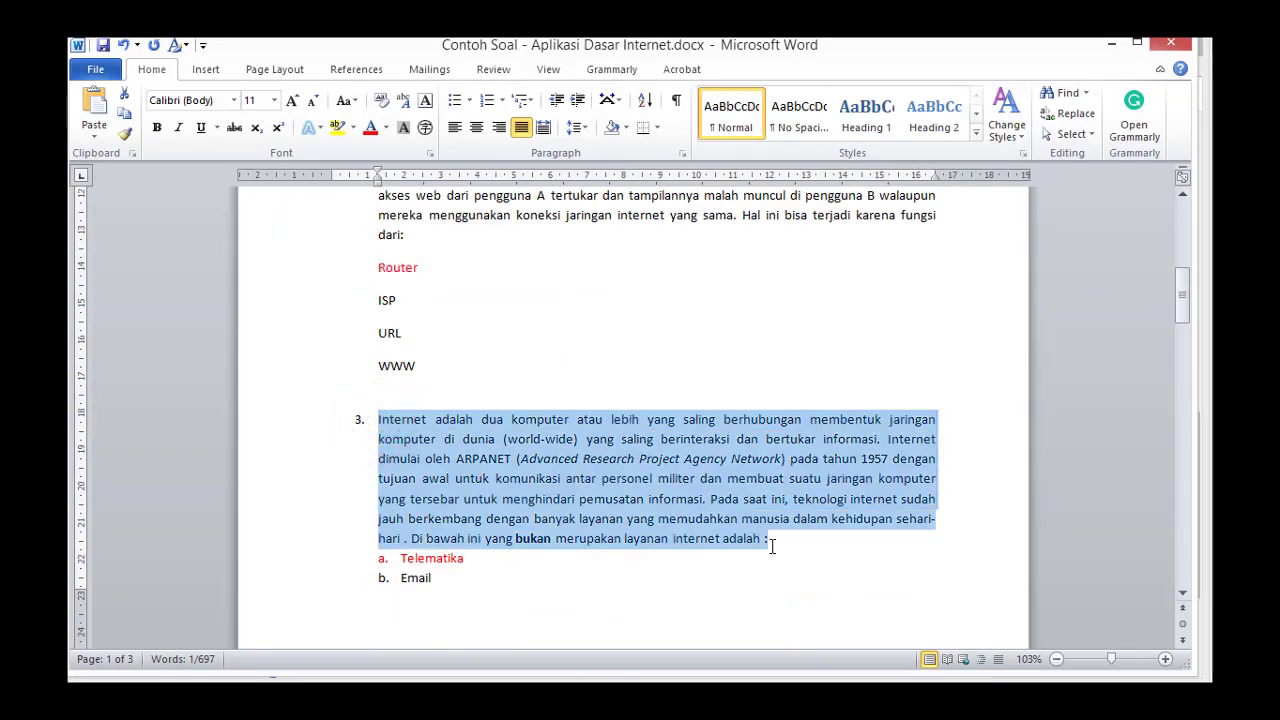
key(ctrl+c)
Replace the duplicated question's text in the form with the copied question 3 text and remove its leading list number
key(alt+Tab)
click(390, 421)
key(ctrl+a)
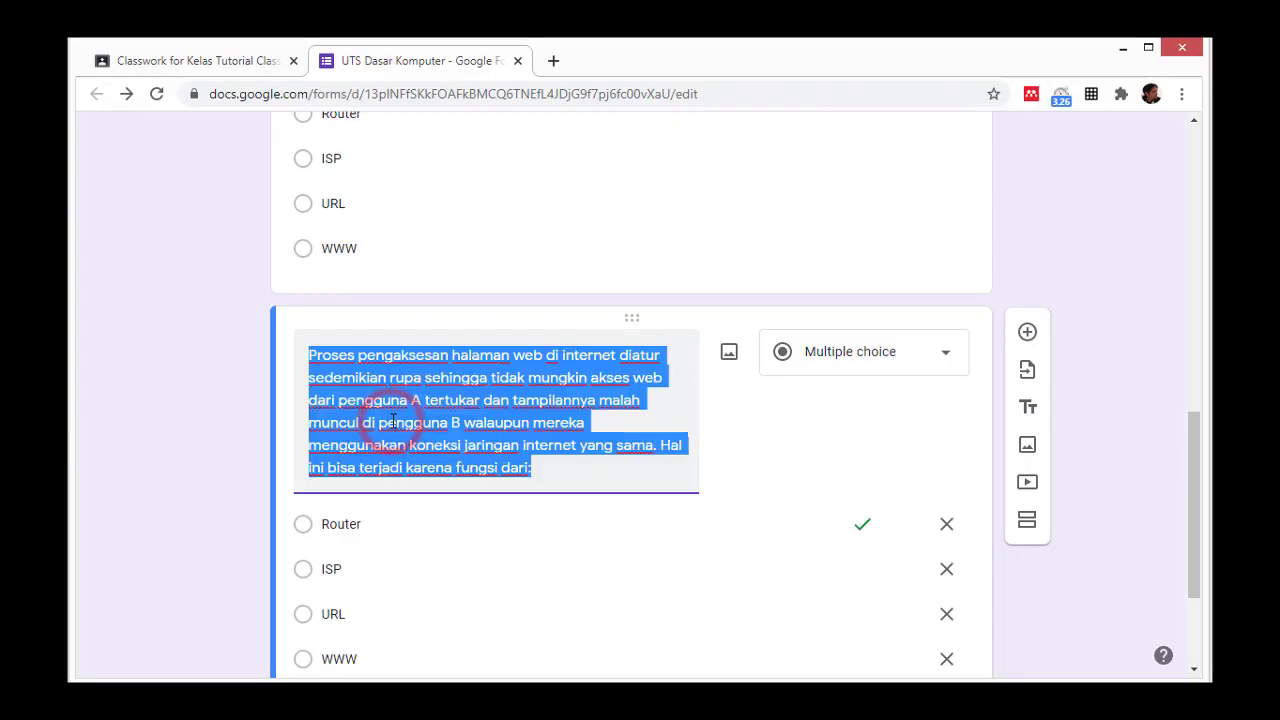
key(ctrl+v)
drag(338, 358, 274, 357)
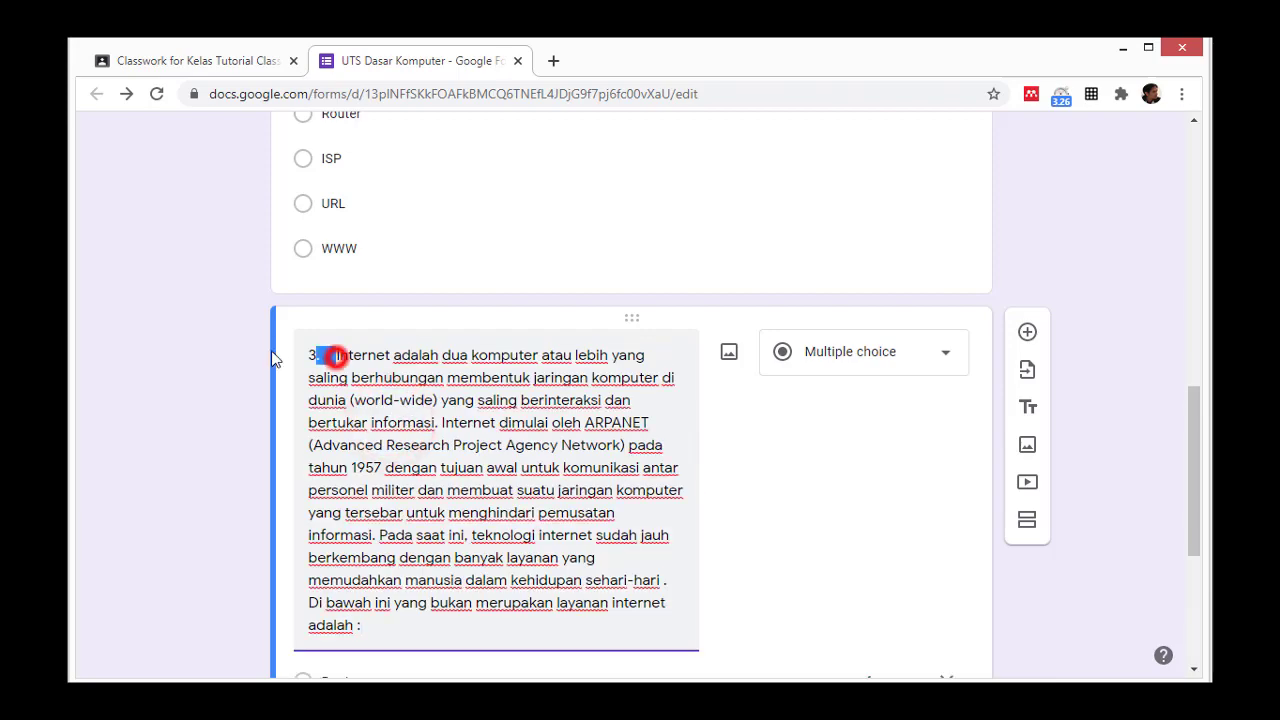
key(BackSpace)
scroll(265, 358, down, 2)
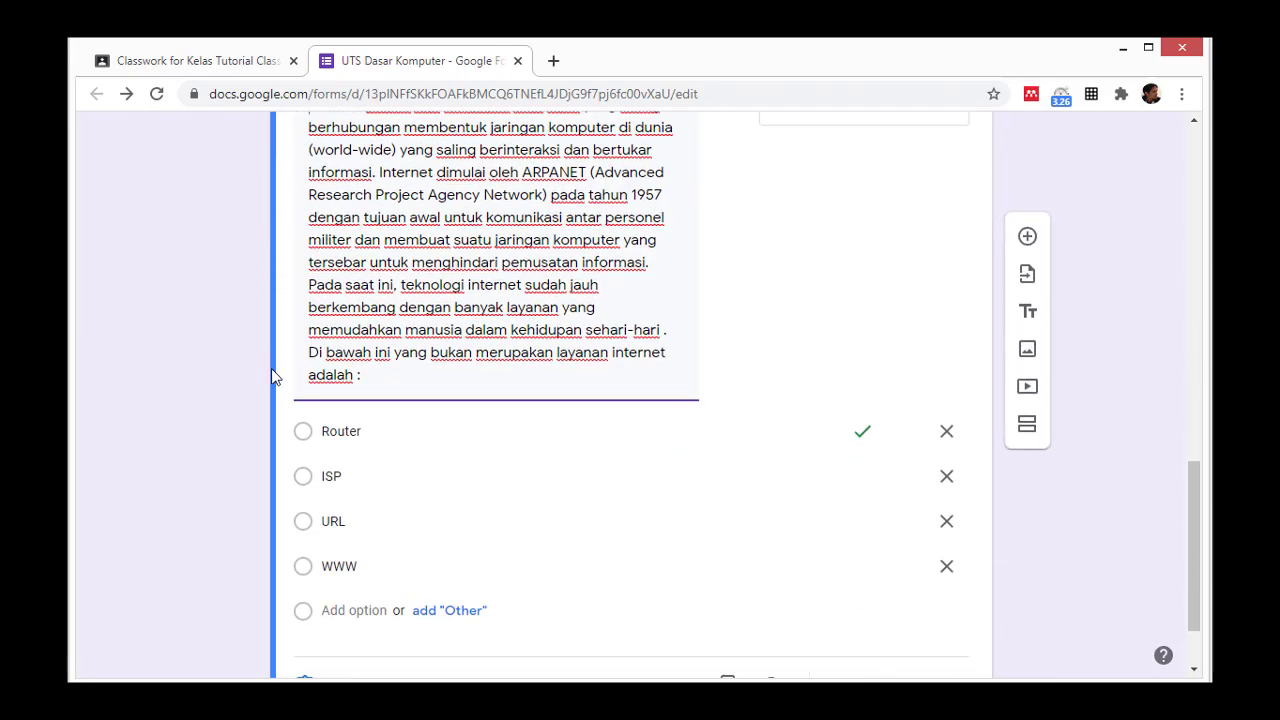
Remove the list lettering from question 3's answer options, Telematika through Teleconference, in the Word document
key(alt+Tab)
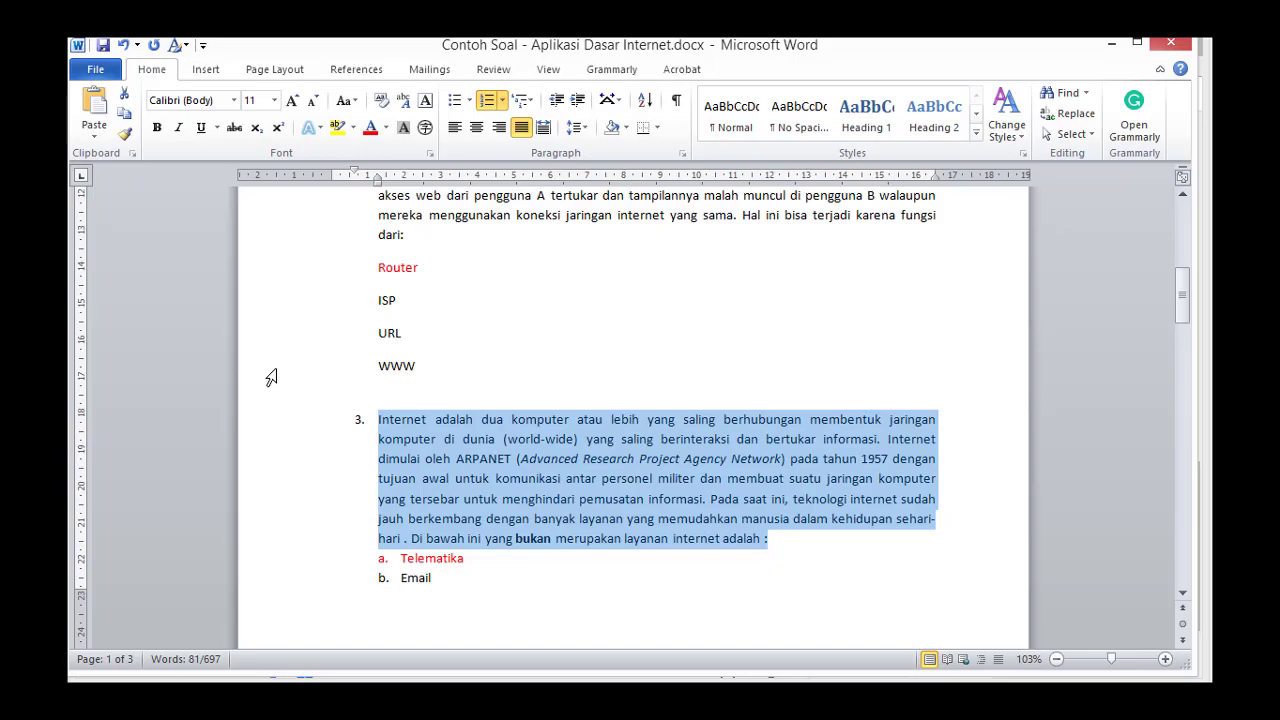
scroll(351, 419, down, 1)
key(alt+Tab)
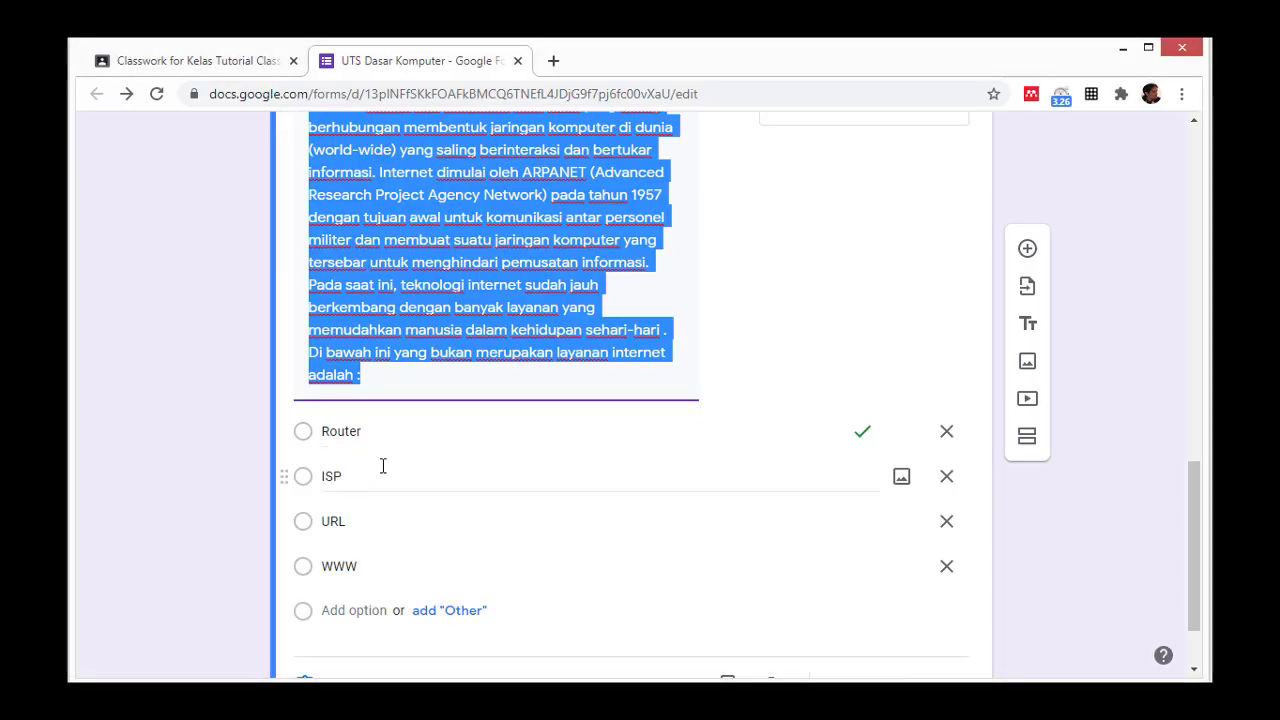
key(alt+Tab)
scroll(392, 476, down, 1)
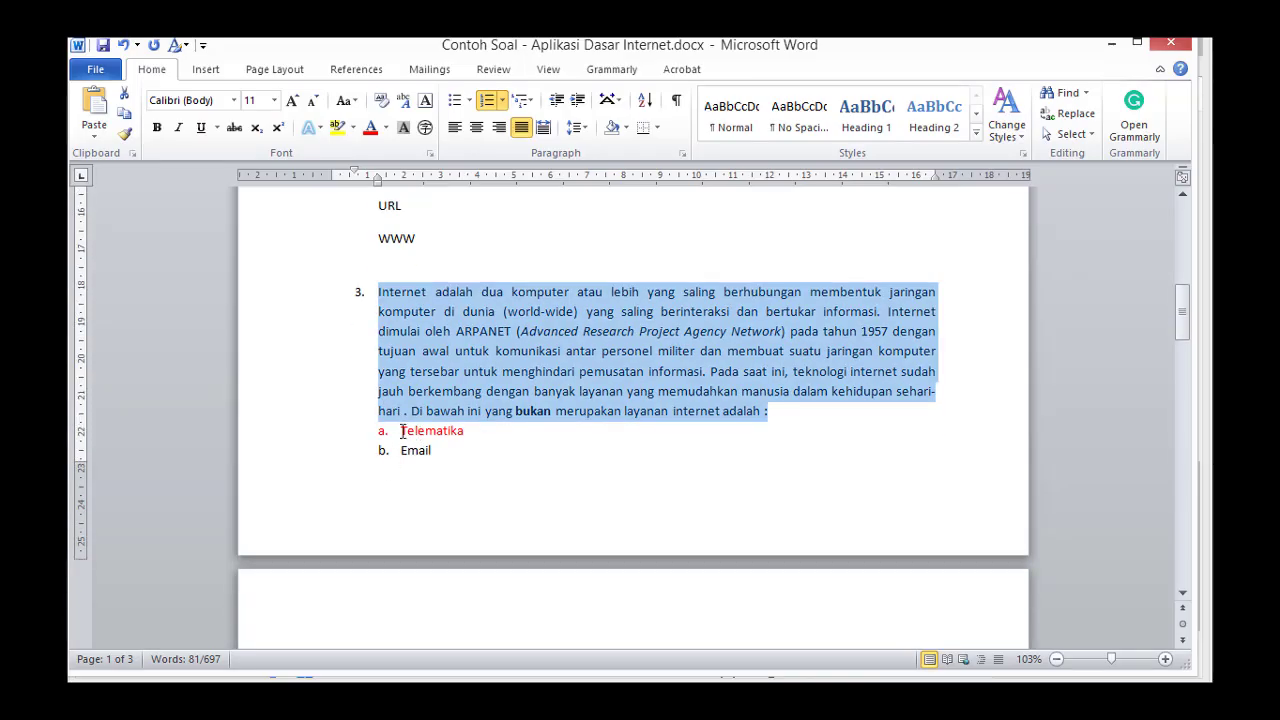
click(402, 431)
scroll(443, 486, down, 2)
shift+click(500, 543)
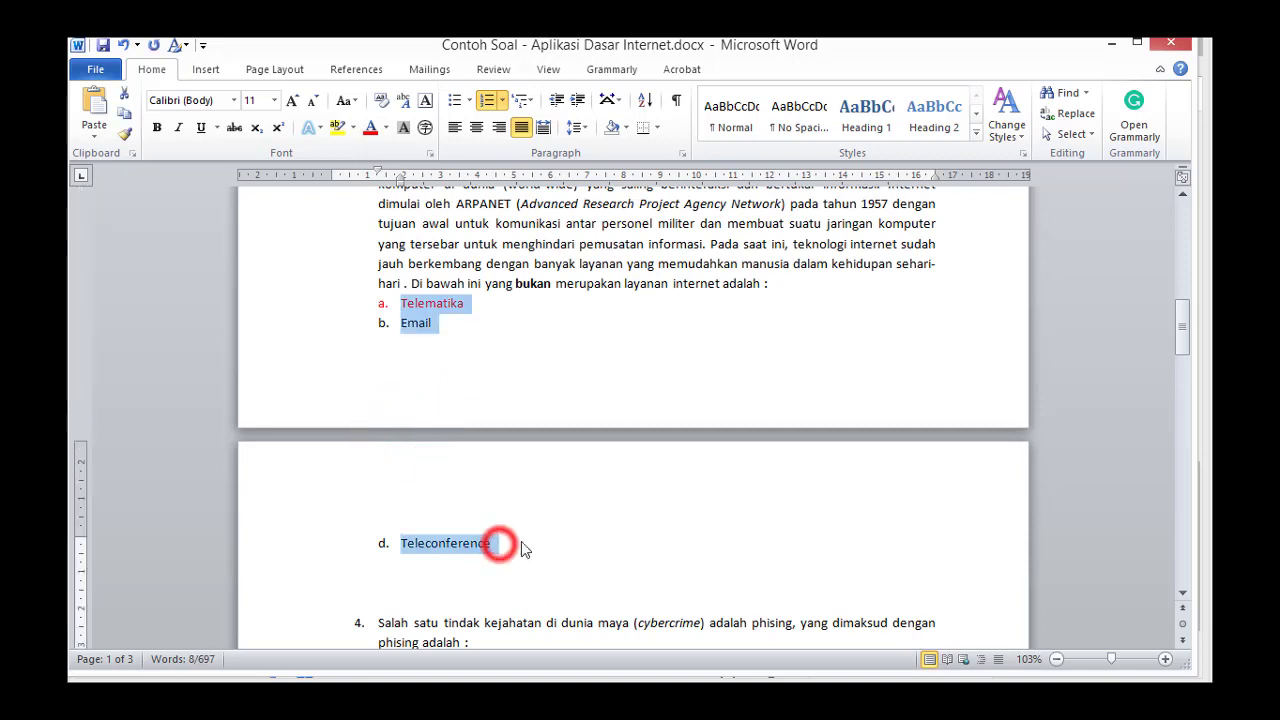
scroll(552, 538, down, 1)
scroll(554, 538, up, 2)
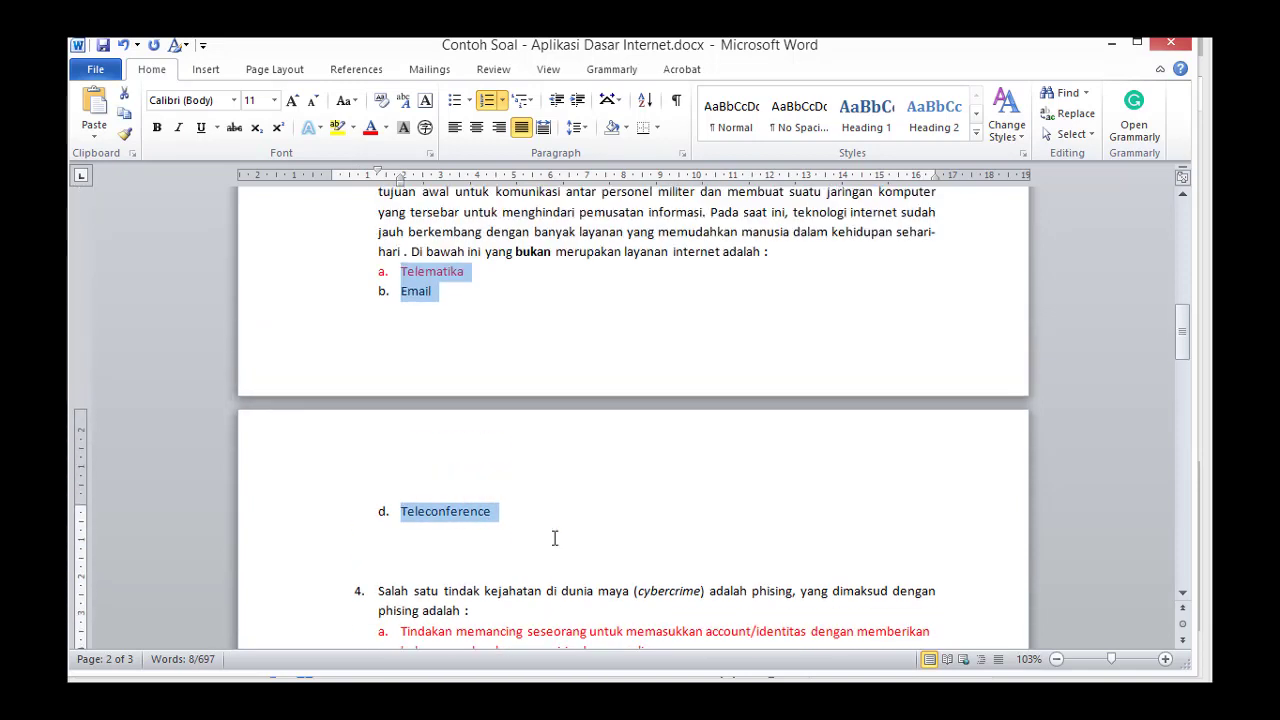
click(487, 101)
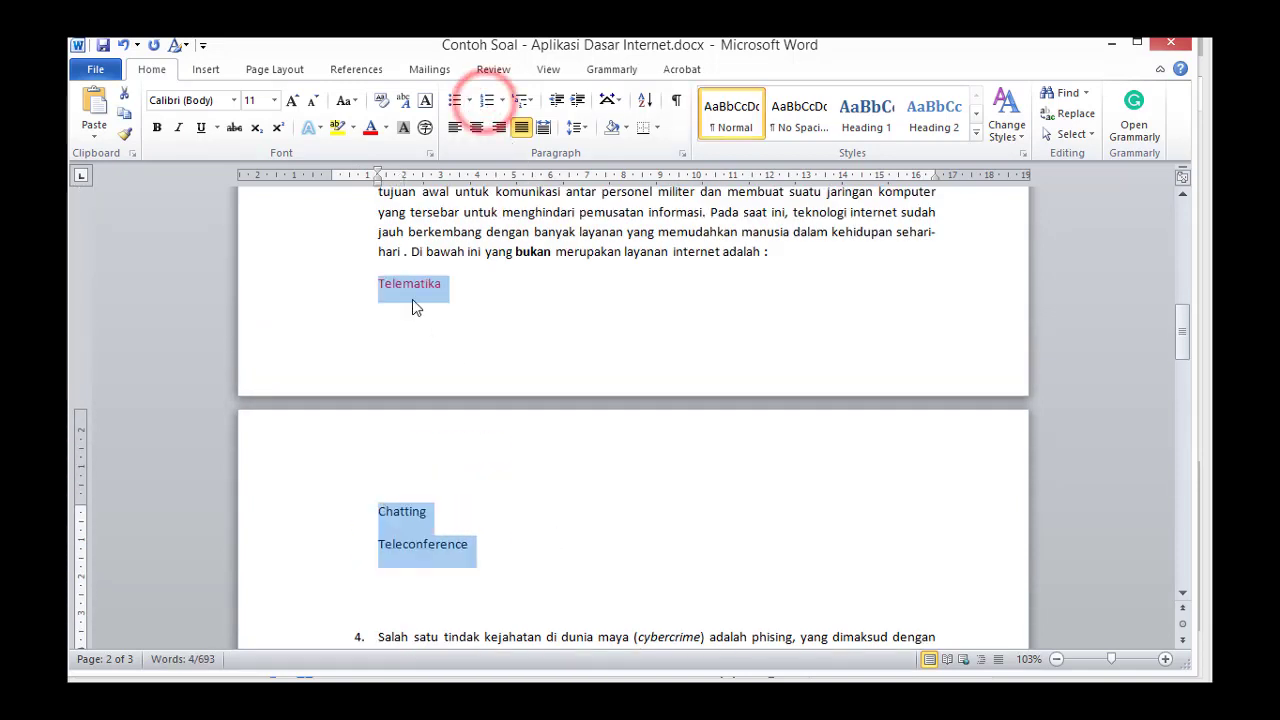
Copy "Telematika" from the Word document and paste it over the Router option in the form
click(414, 300)
double_click(402, 285)
key(alt+Tab)
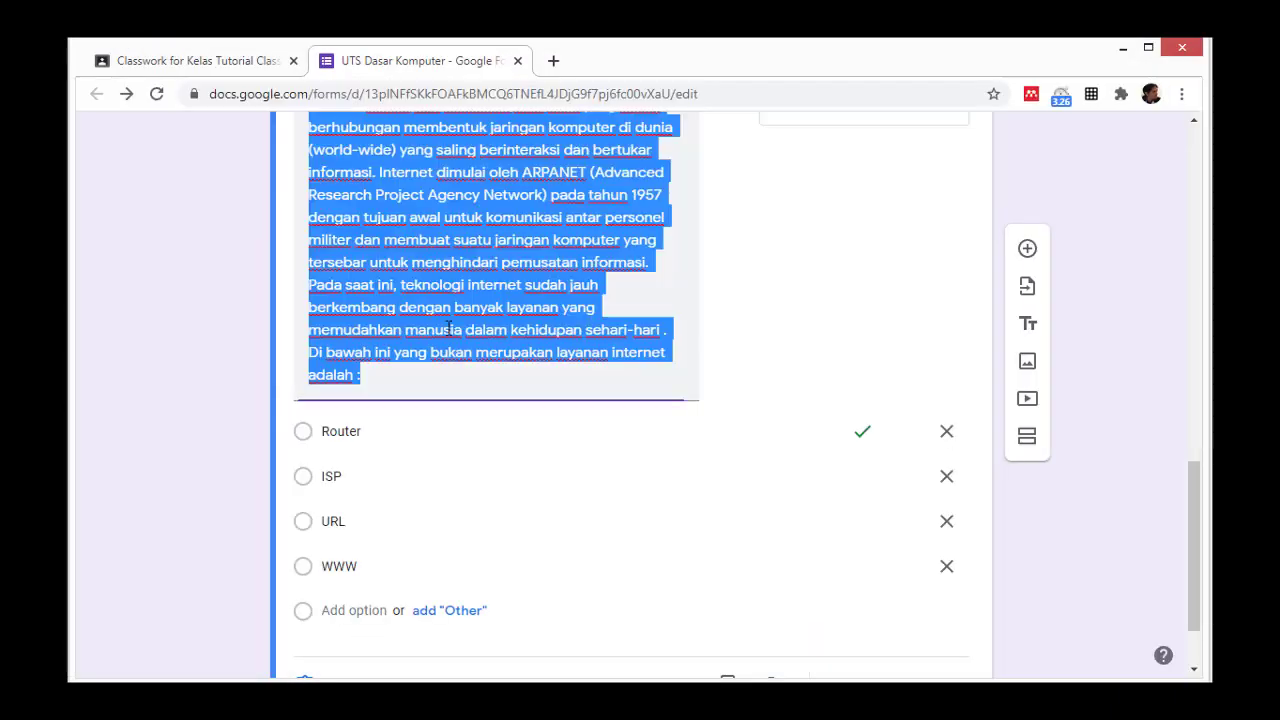
scroll(385, 453, up, 2)
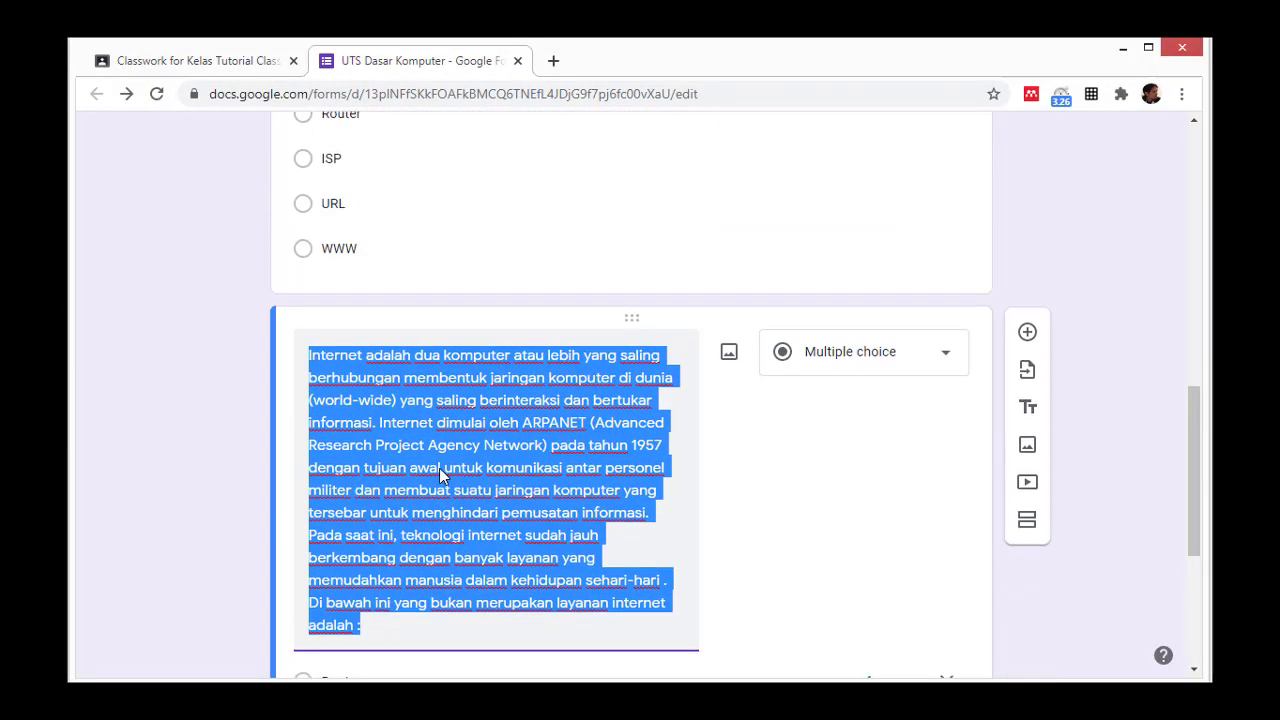
scroll(383, 463, down, 3)
double_click(368, 370)
key(ctrl+v)
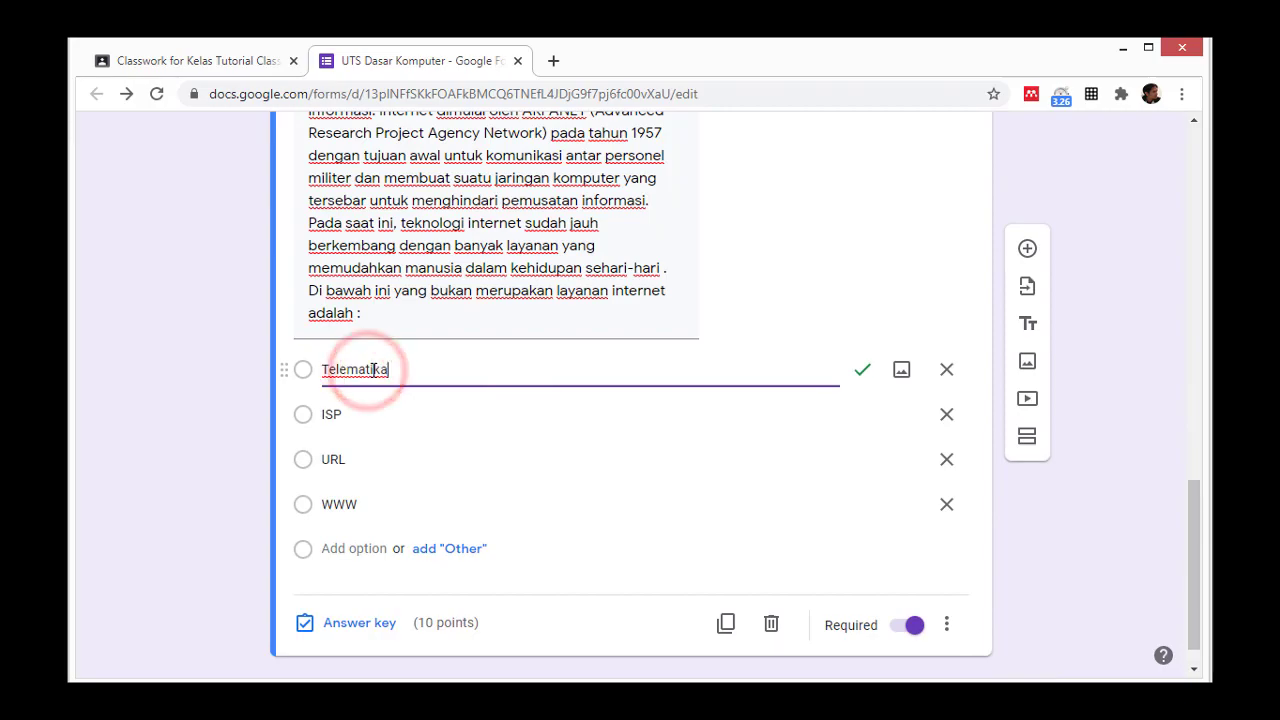
Copy "Chatting" from the Word document and paste it over the ISP option in the form
key(alt+Tab)
triple_click(404, 513)
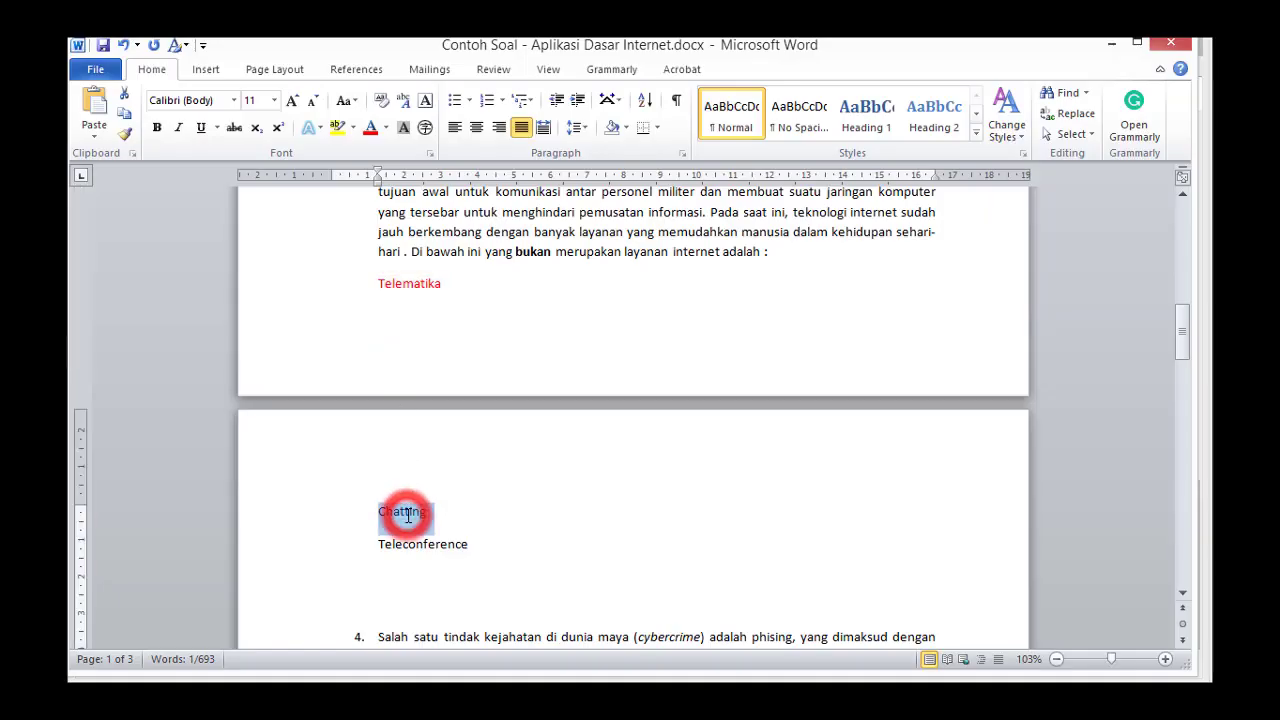
key(alt+Tab)
click(333, 415)
key(ctrl+v)
Copy "Teleconference" from the Word document and paste it over the URL option in the form
key(alt+Tab)
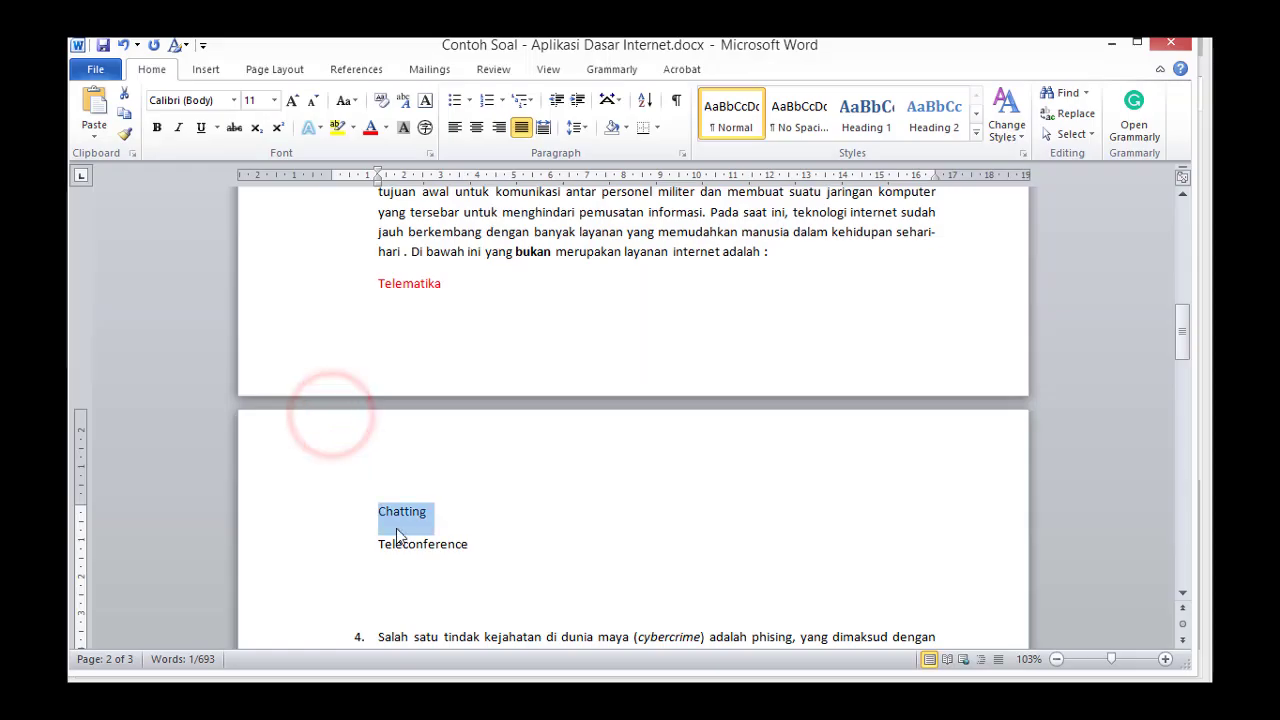
triple_click(414, 543)
key(alt+Tab)
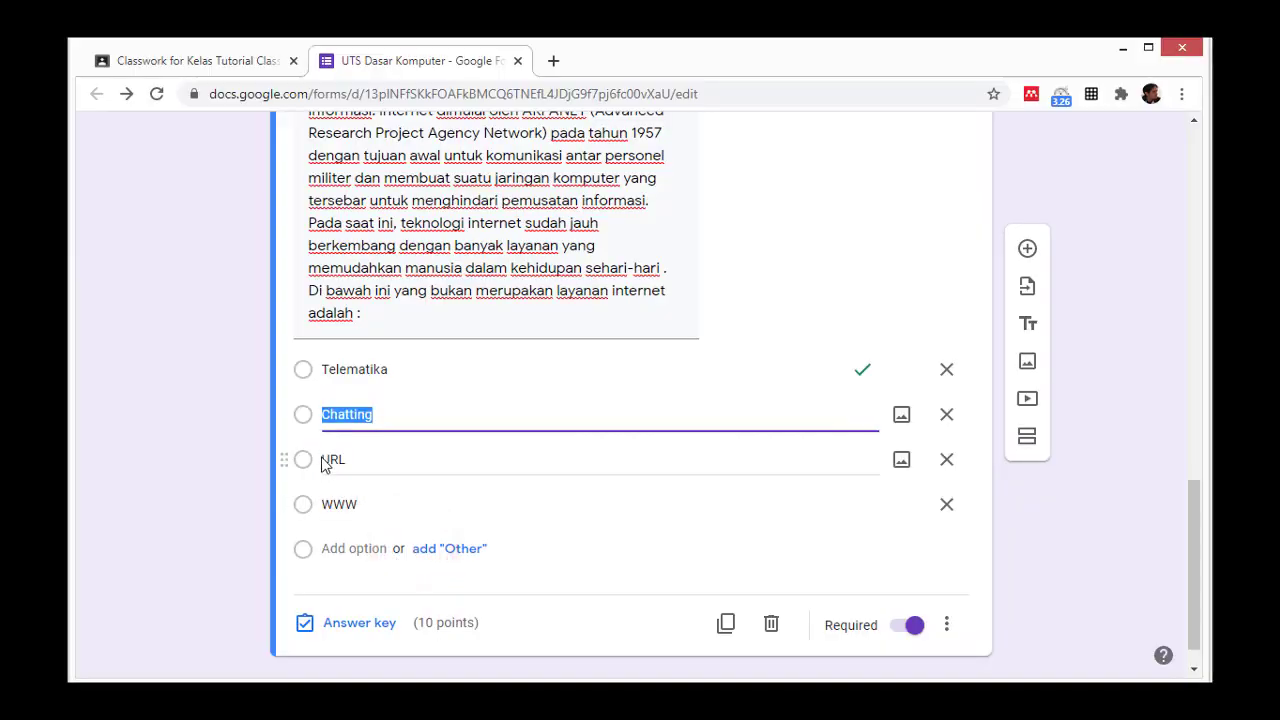
double_click(333, 459)
key(ctrl+v)
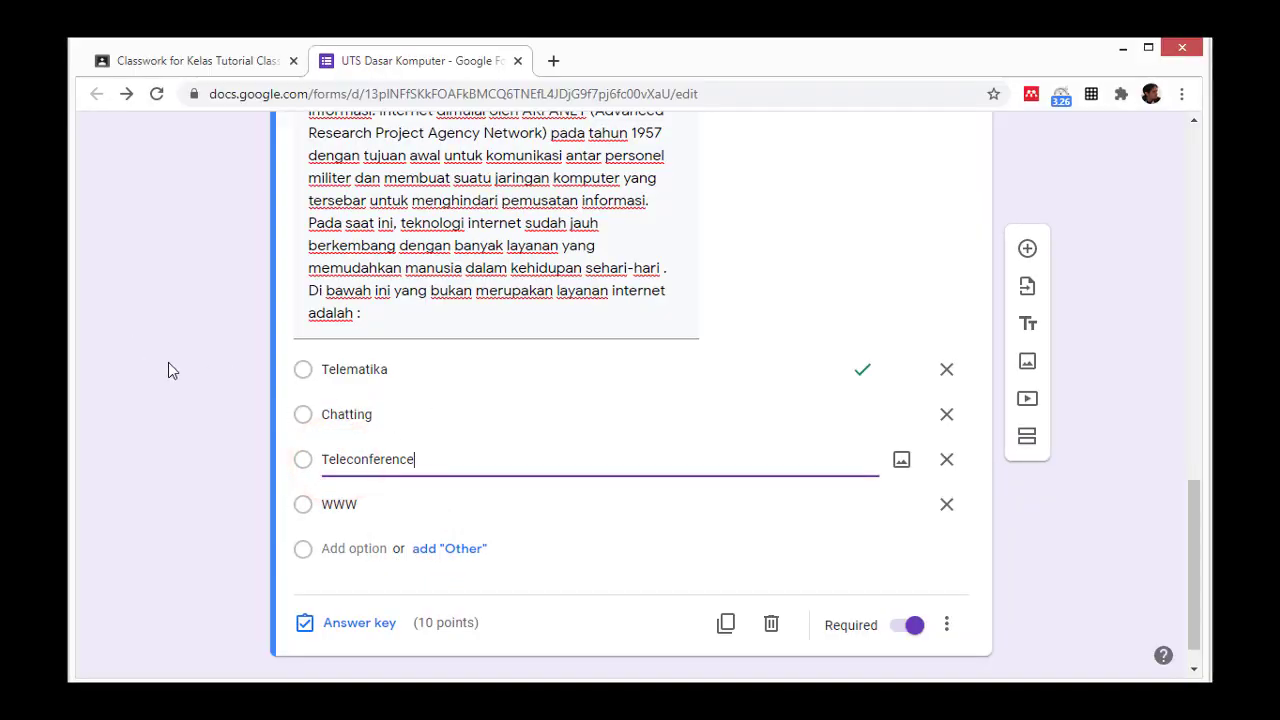
Look over the form from its header down to the third question and remove that question's leftover WWW option
scroll(963, 451, up, 20)
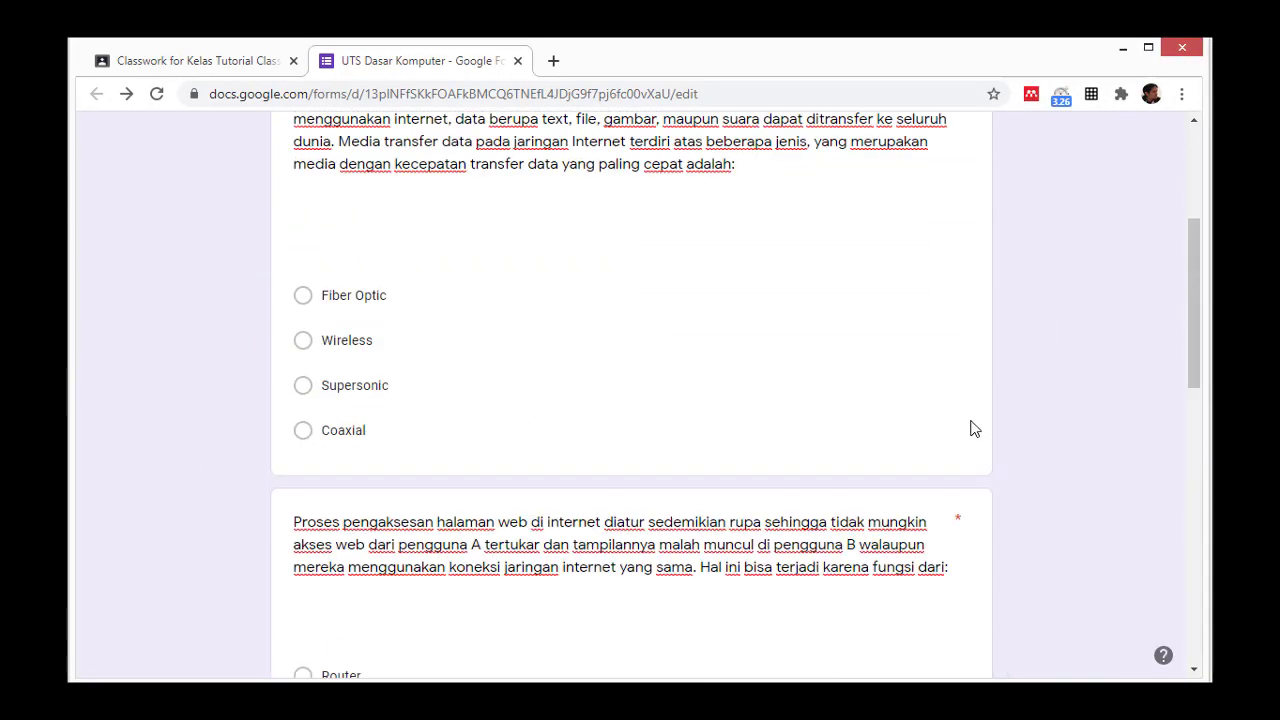
click(1050, 266)
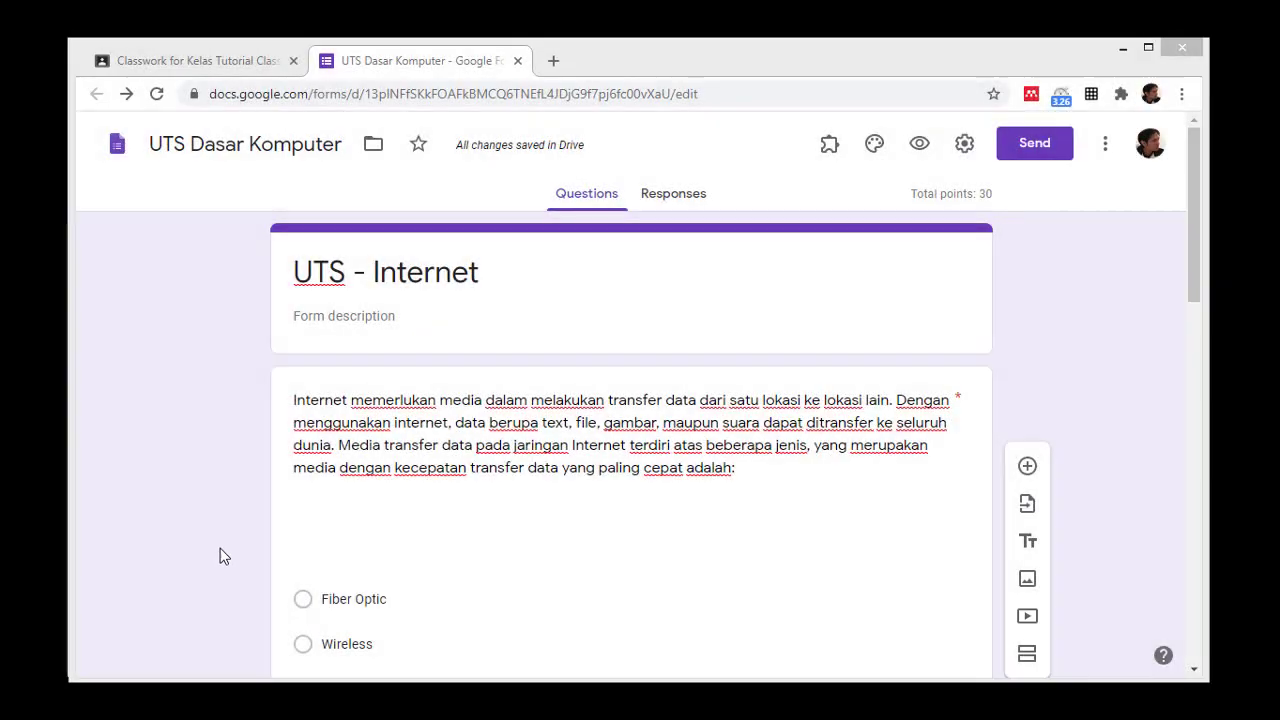
click(221, 514)
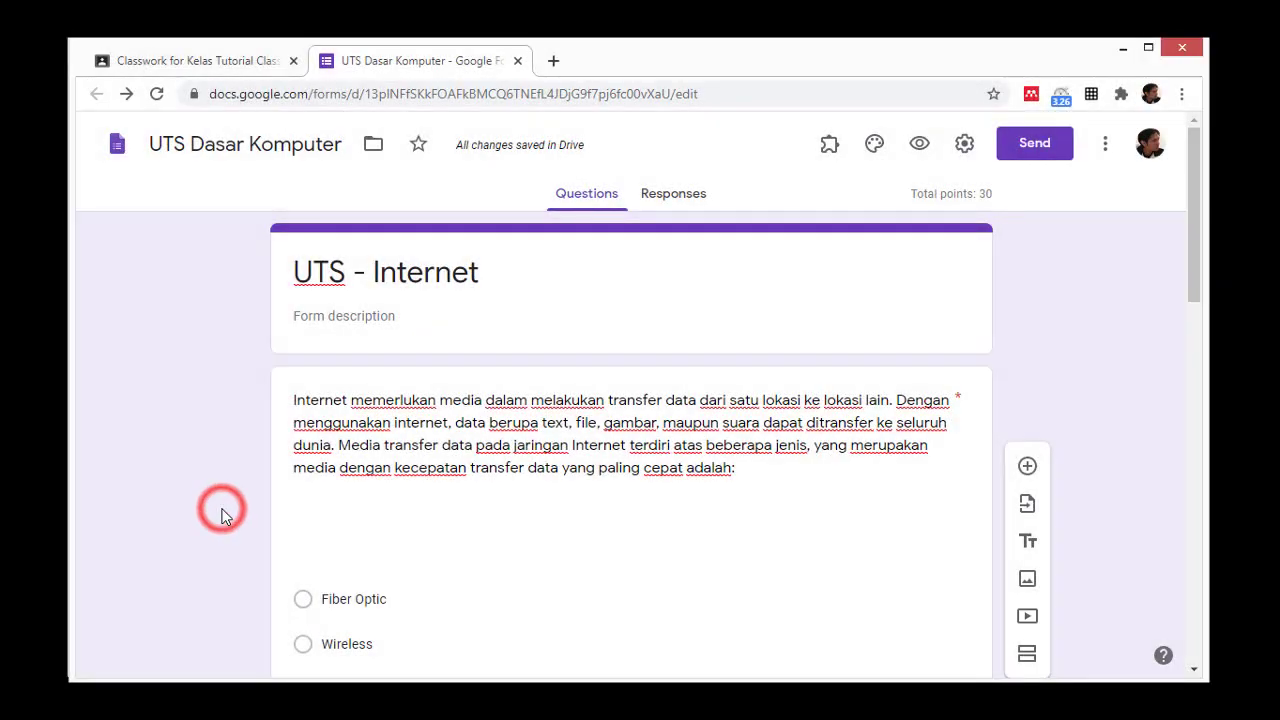
scroll(224, 516, down, 1)
scroll(224, 516, down, 12)
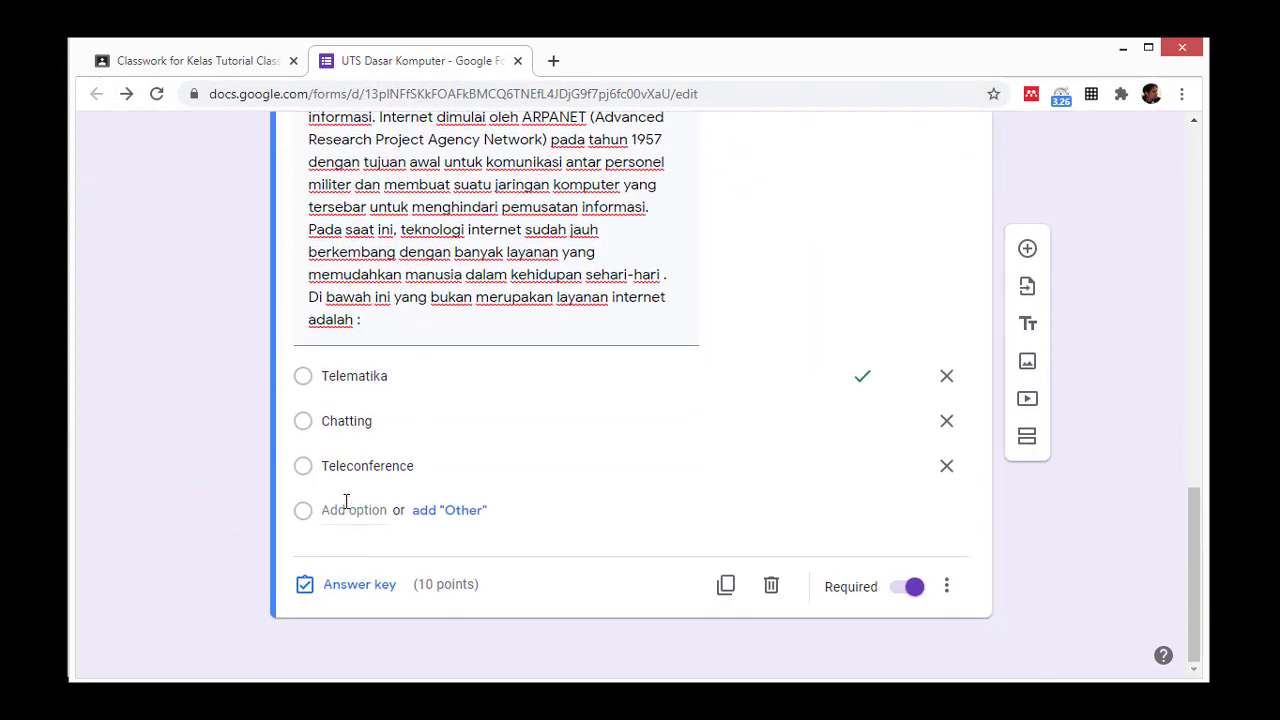
Switch to the Word document and copy "Email" from question 3's answer options
click(796, 706)
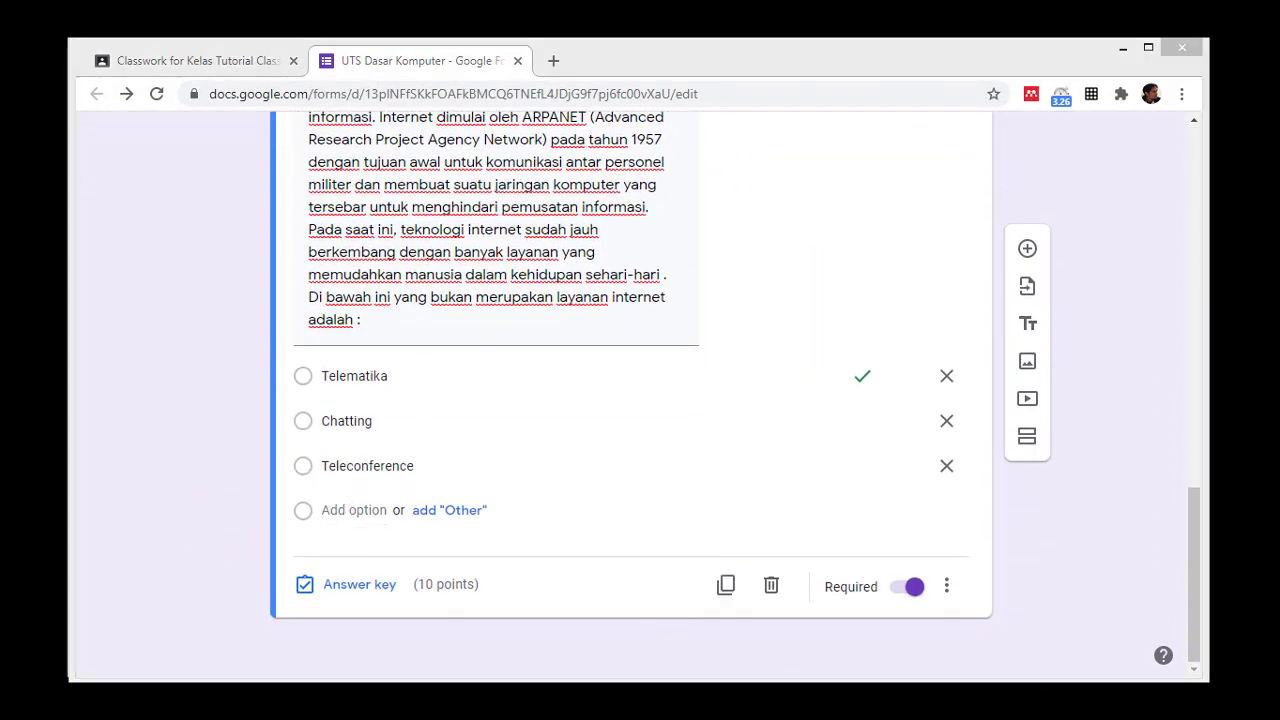
scroll(527, 441, up, 3)
scroll(521, 443, down, 3)
scroll(521, 443, down, 3)
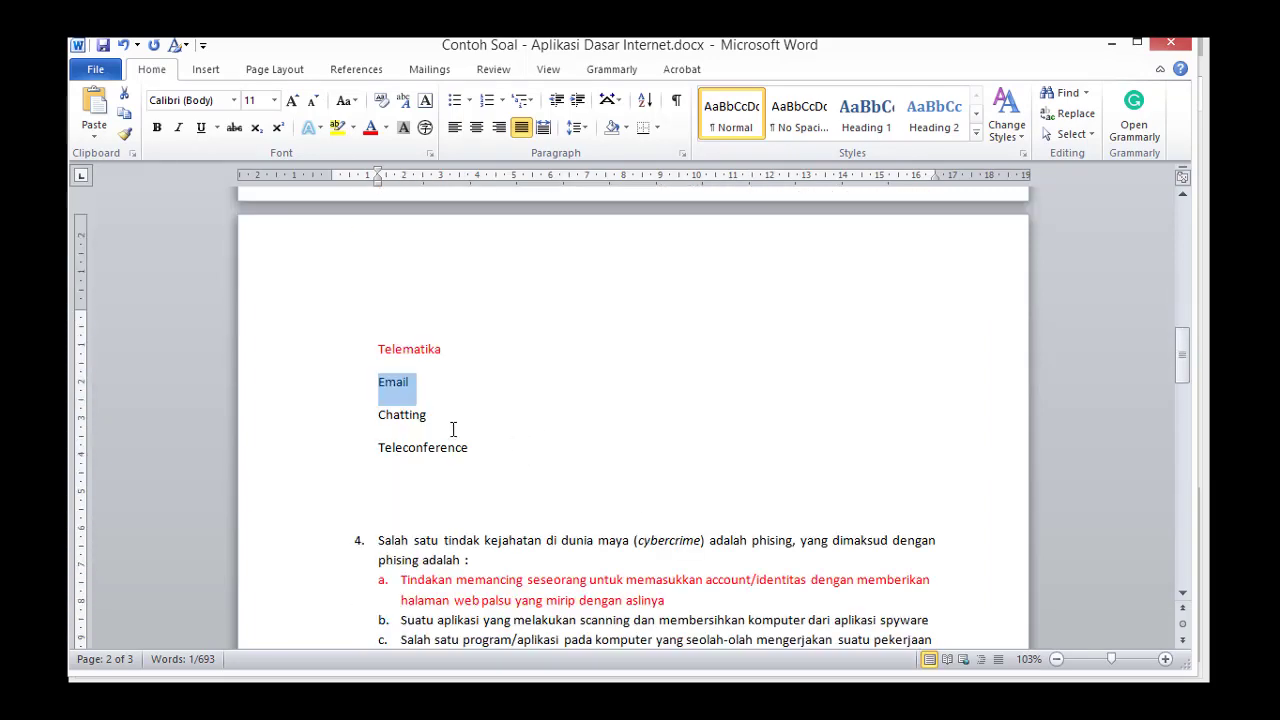
click(408, 382)
key(alt+Tab)
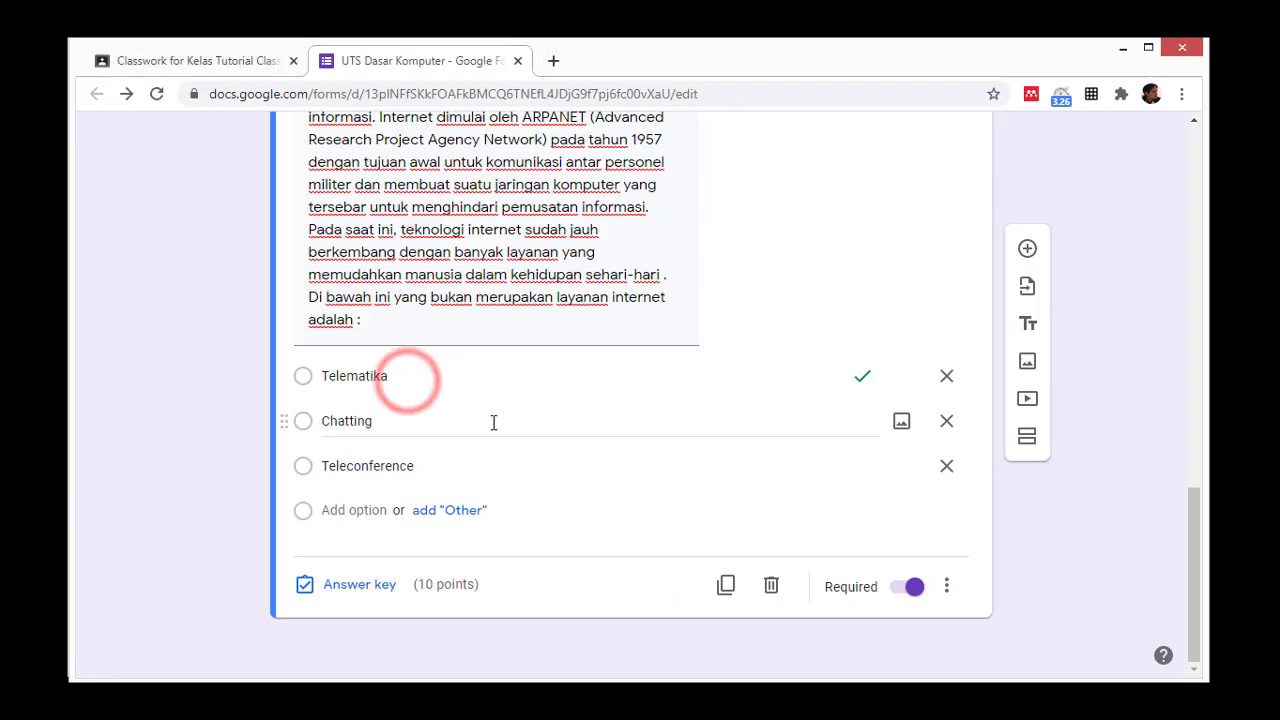
key(alt+Tab)
double_click(401, 384)
key(ctrl+c)
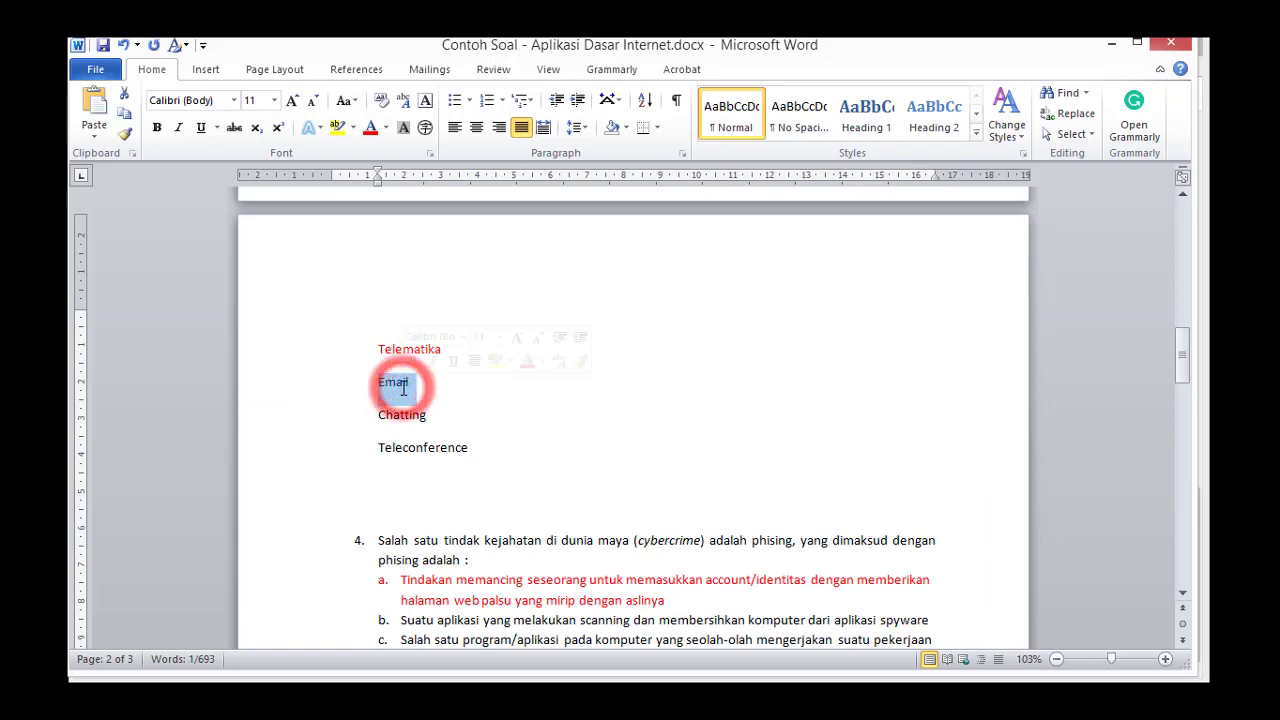
Add "Email" as a new answer option in the form and move it directly below Telematika
key(alt+Tab)
click(340, 507)
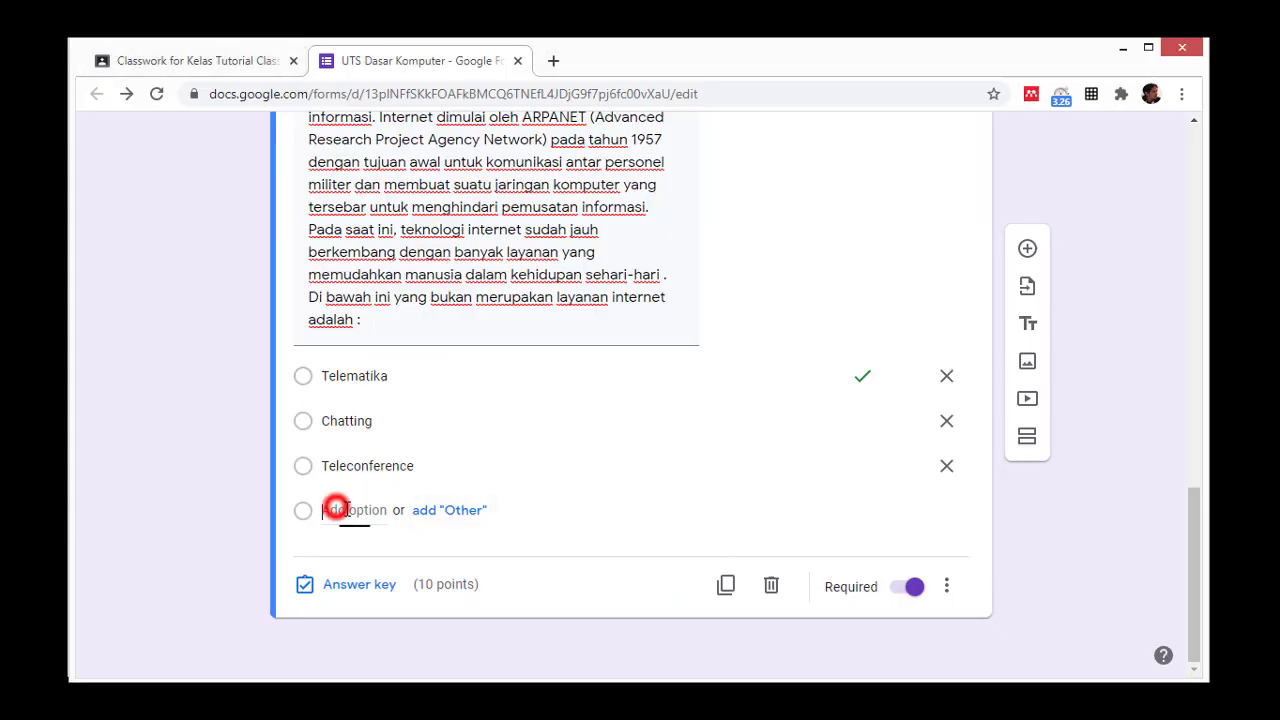
key(ctrl+v)
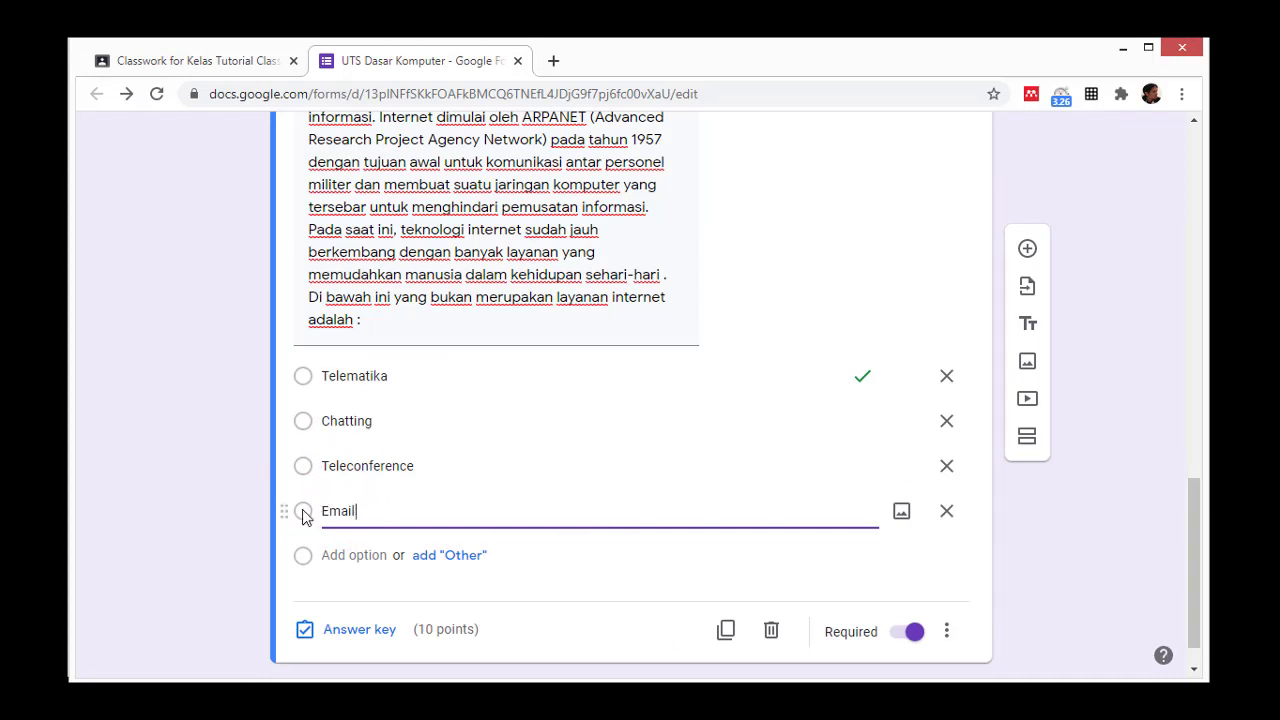
drag(287, 515, 284, 425)
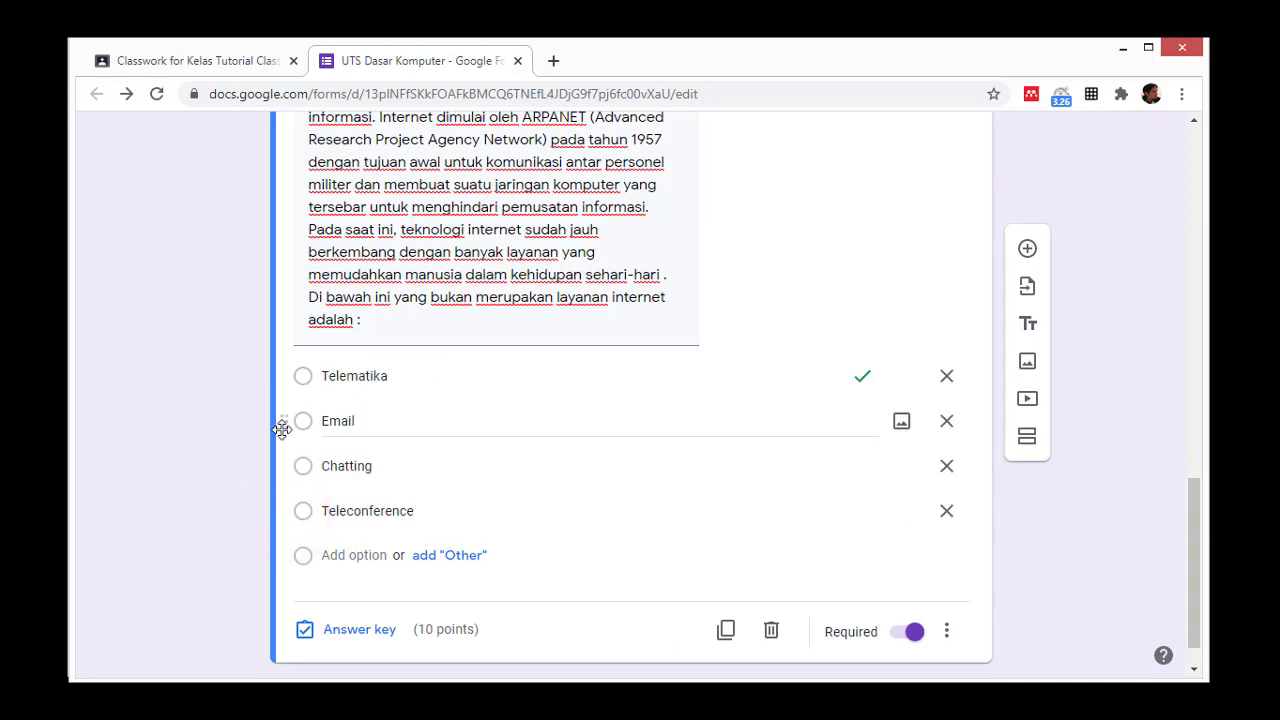
click(283, 422)
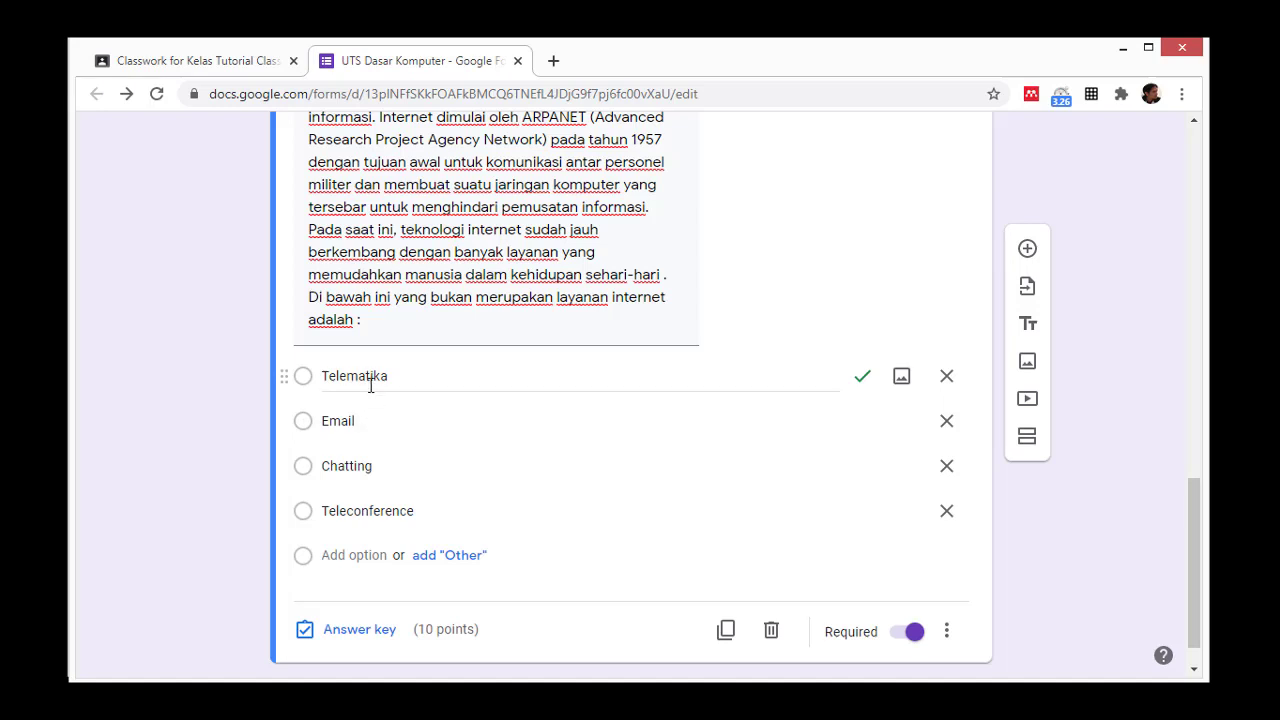
Check the shuffled option order setting of the Telematika question and return to the start of the form
click(950, 634)
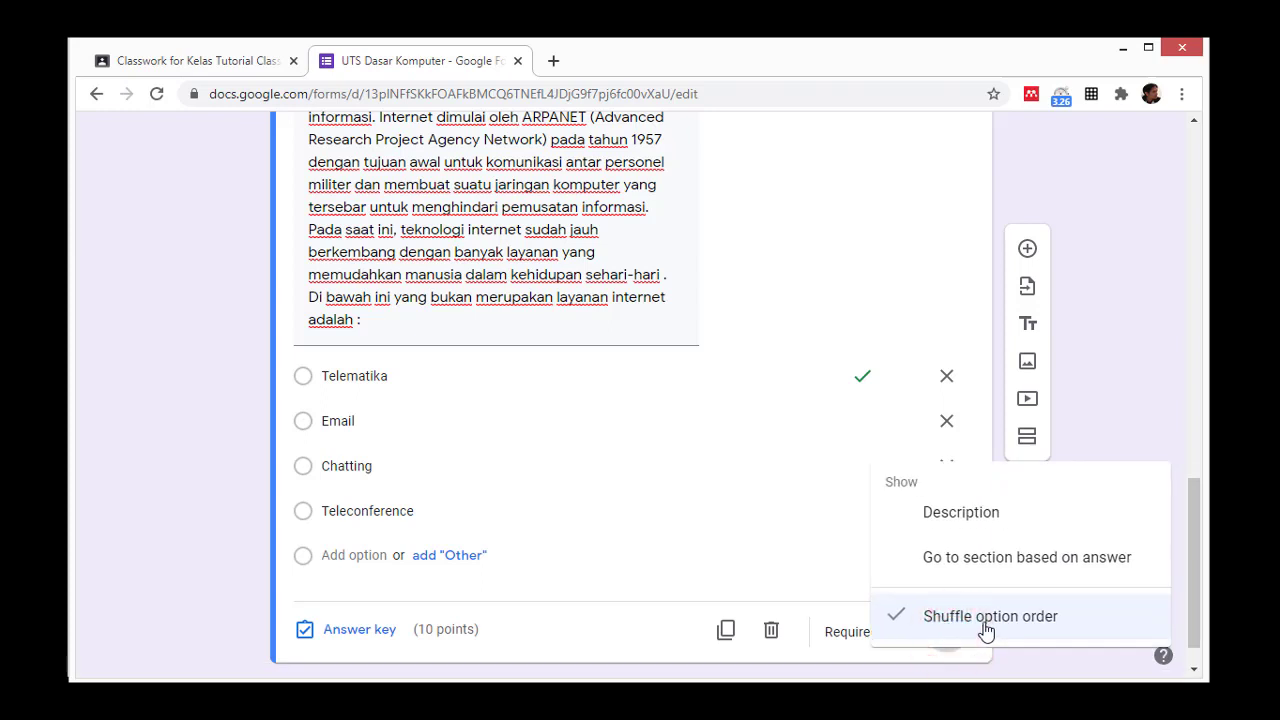
click(191, 491)
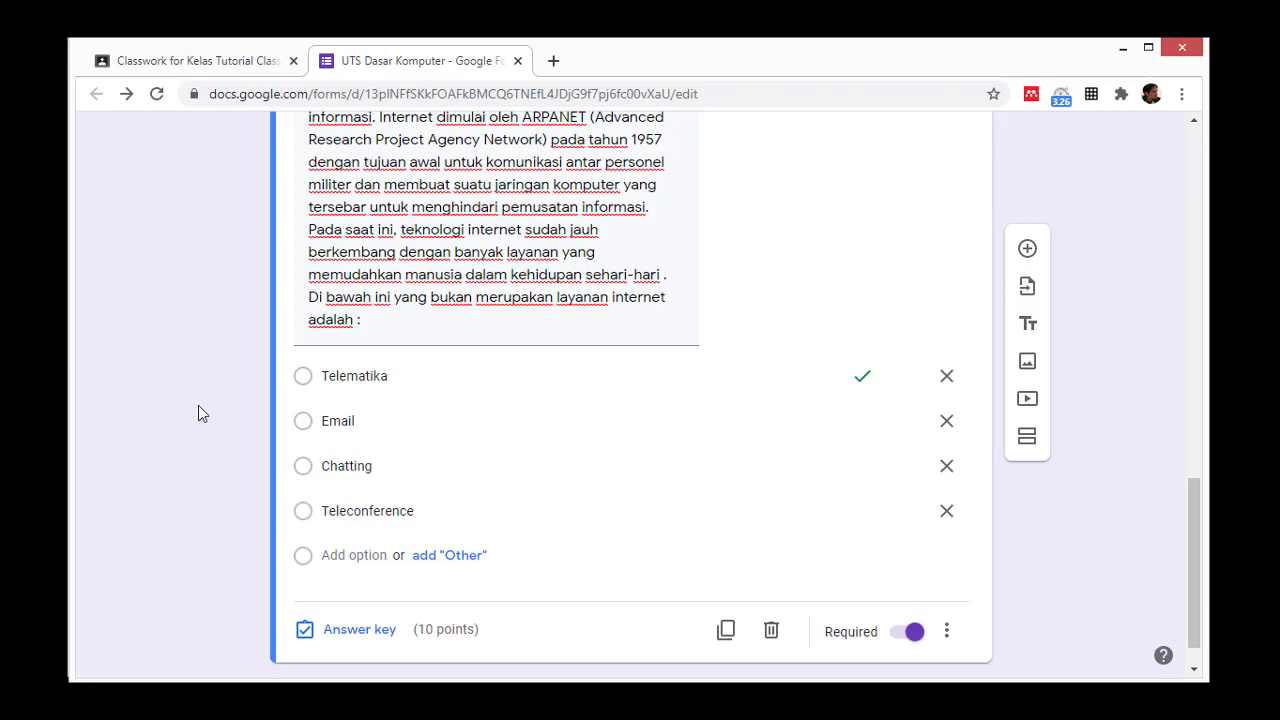
click(155, 395)
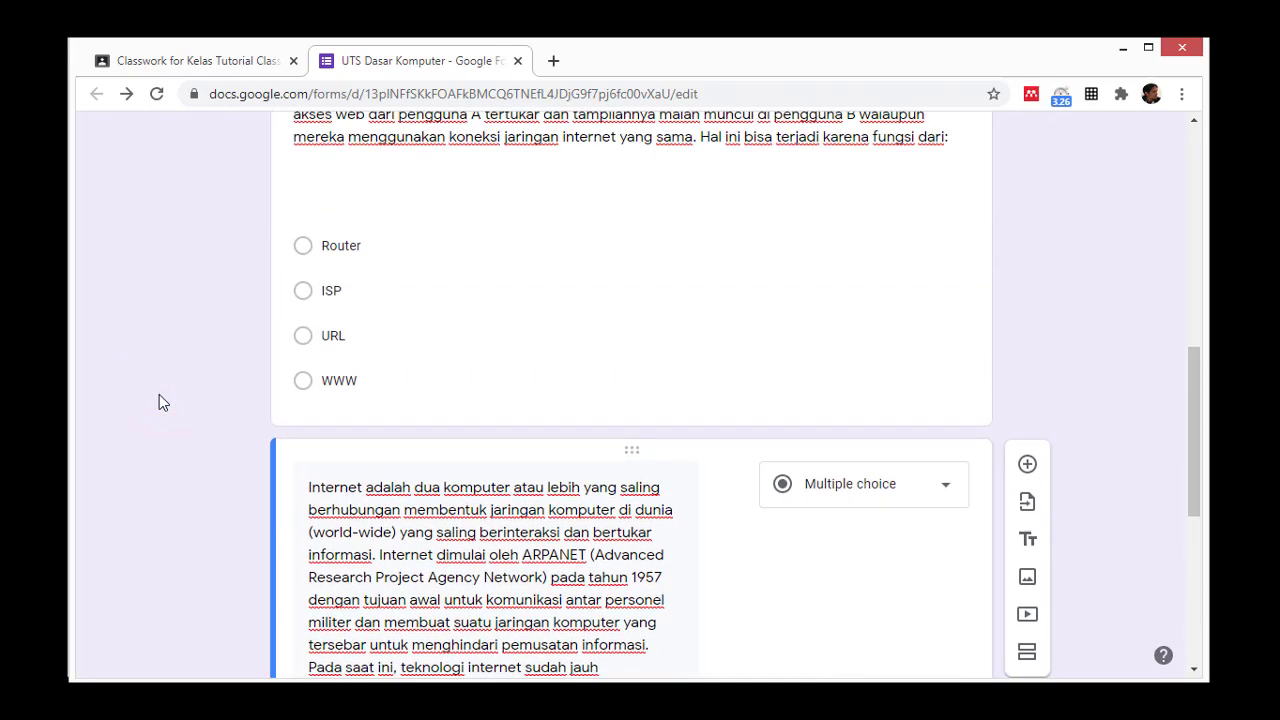
scroll(155, 390, up, 10)
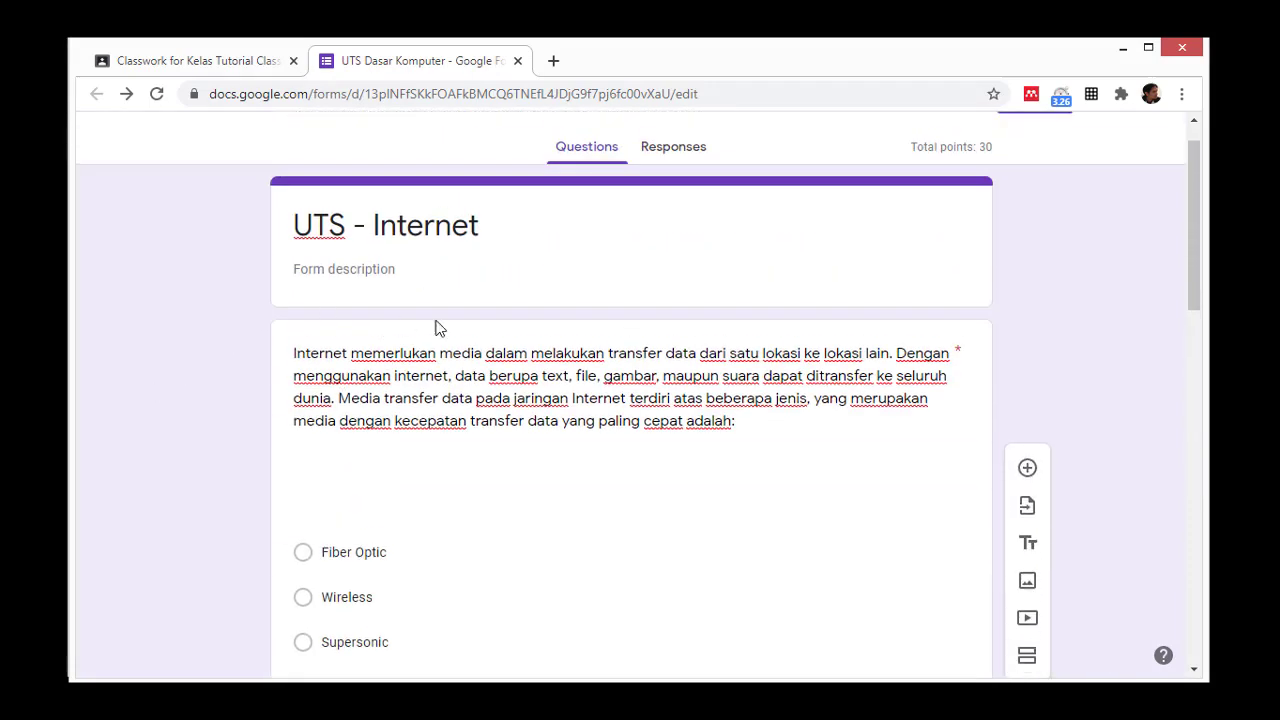
Look over the quiz from the "UTS - Internet" header through the questions and answer options down to the end of the third question
scroll(243, 392, down, 3)
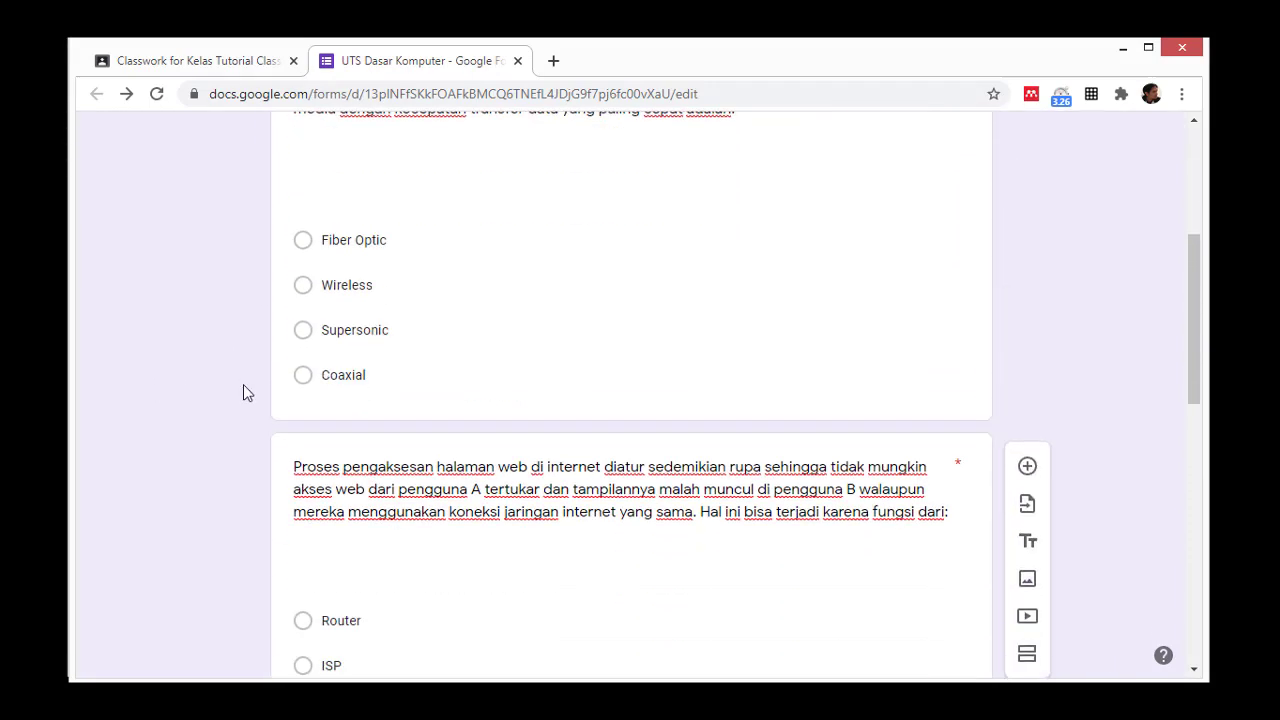
scroll(243, 392, up, 3)
scroll(244, 394, down, 4)
scroll(244, 394, down, 1)
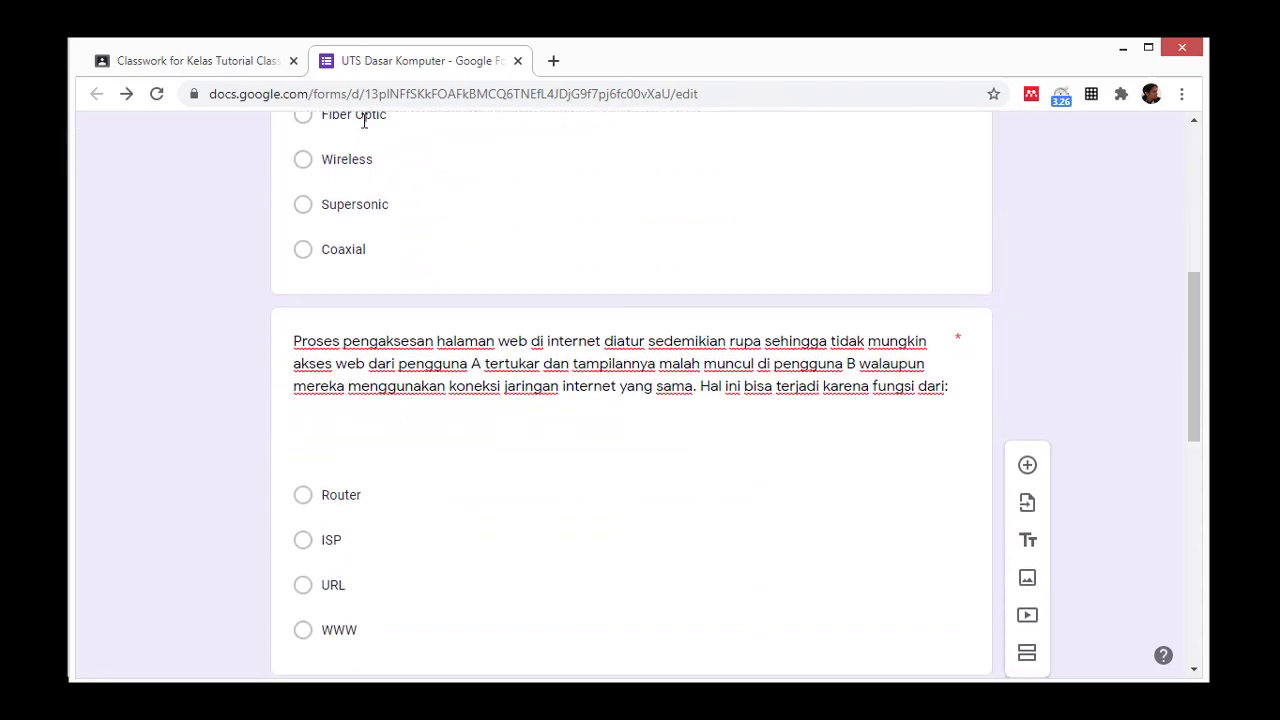
scroll(310, 420, down, 6)
scroll(360, 465, down, 2)
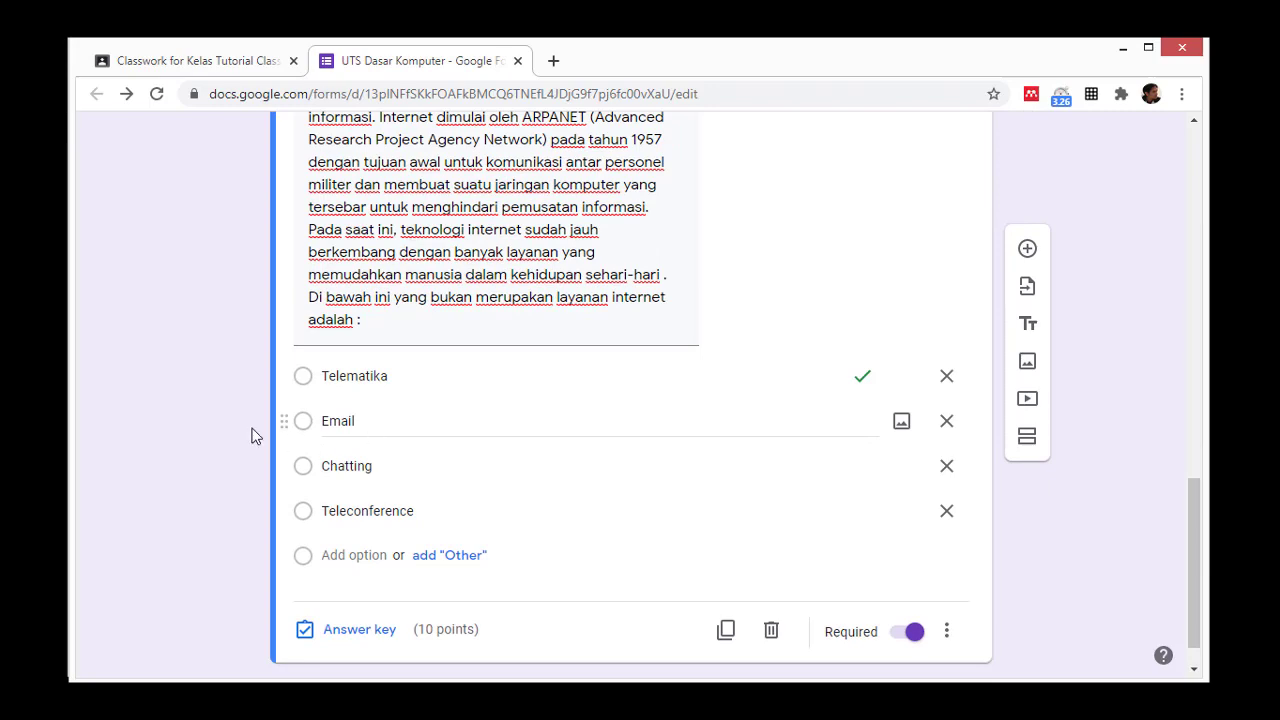
click(225, 412)
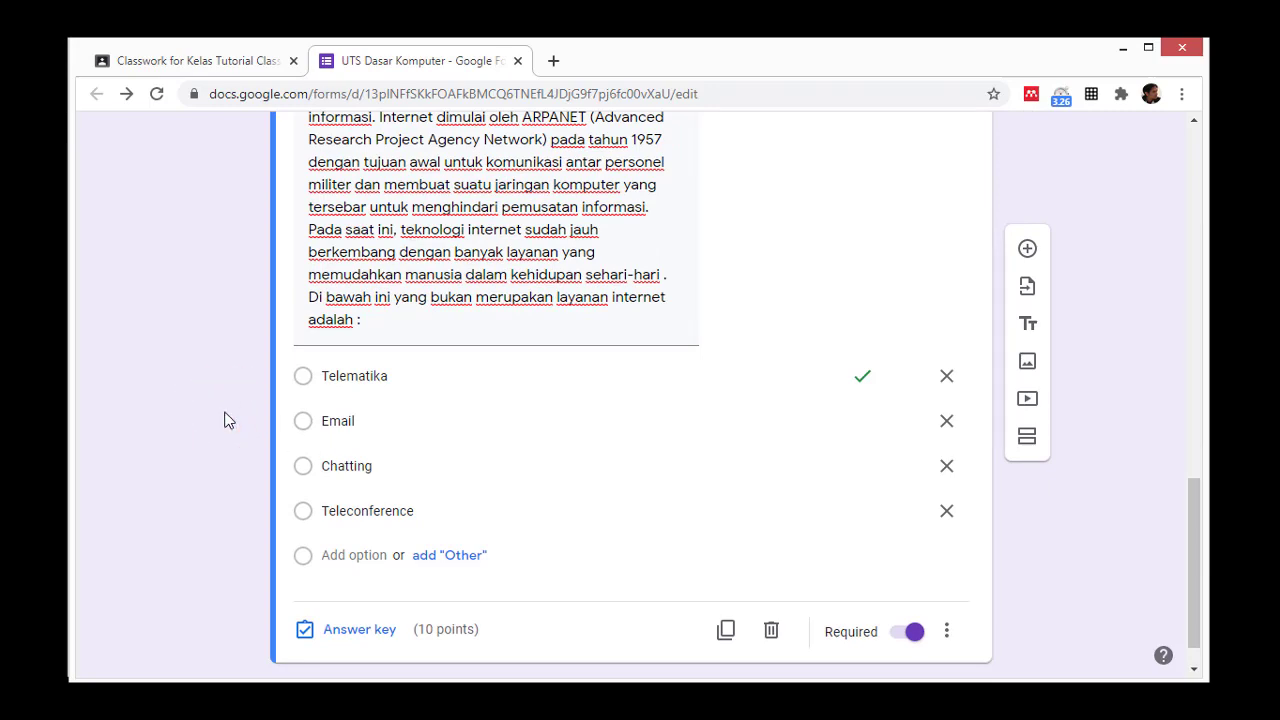
scroll(886, 298, down, 3)
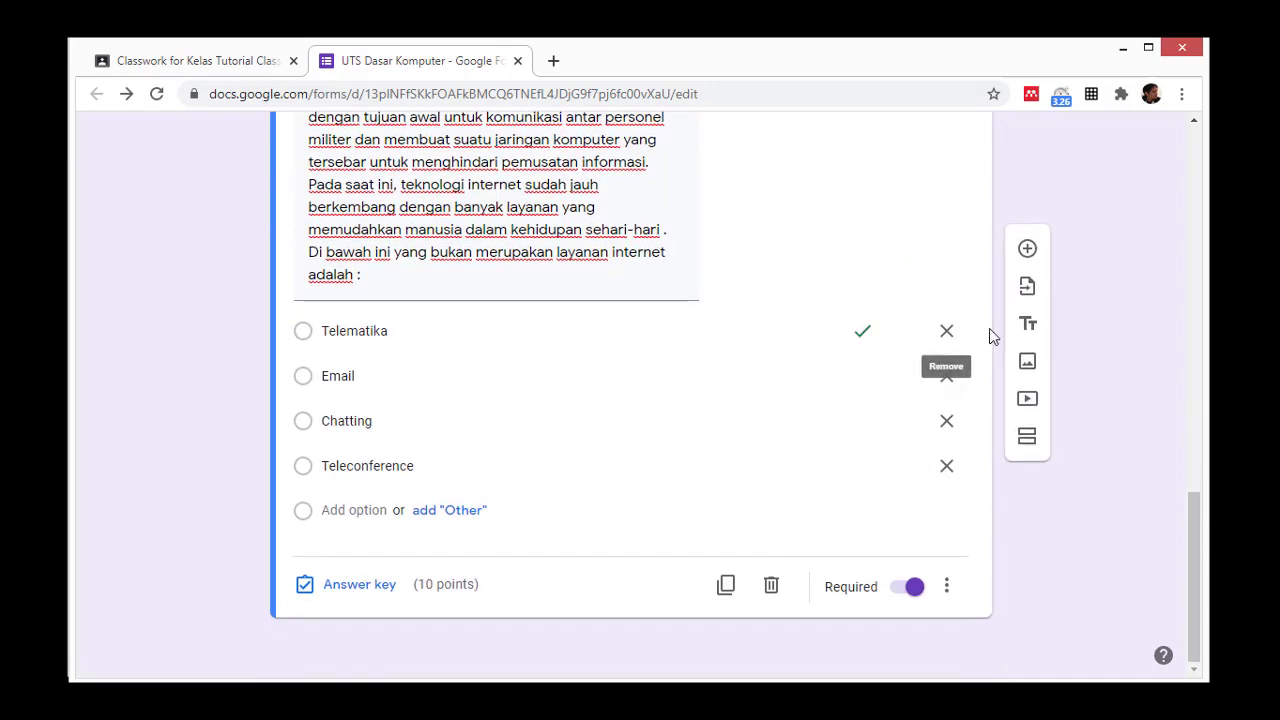
Add a short answer question after the Telematika question with the text "Apakah ibukota Provinsi Riau"
click(1031, 258)
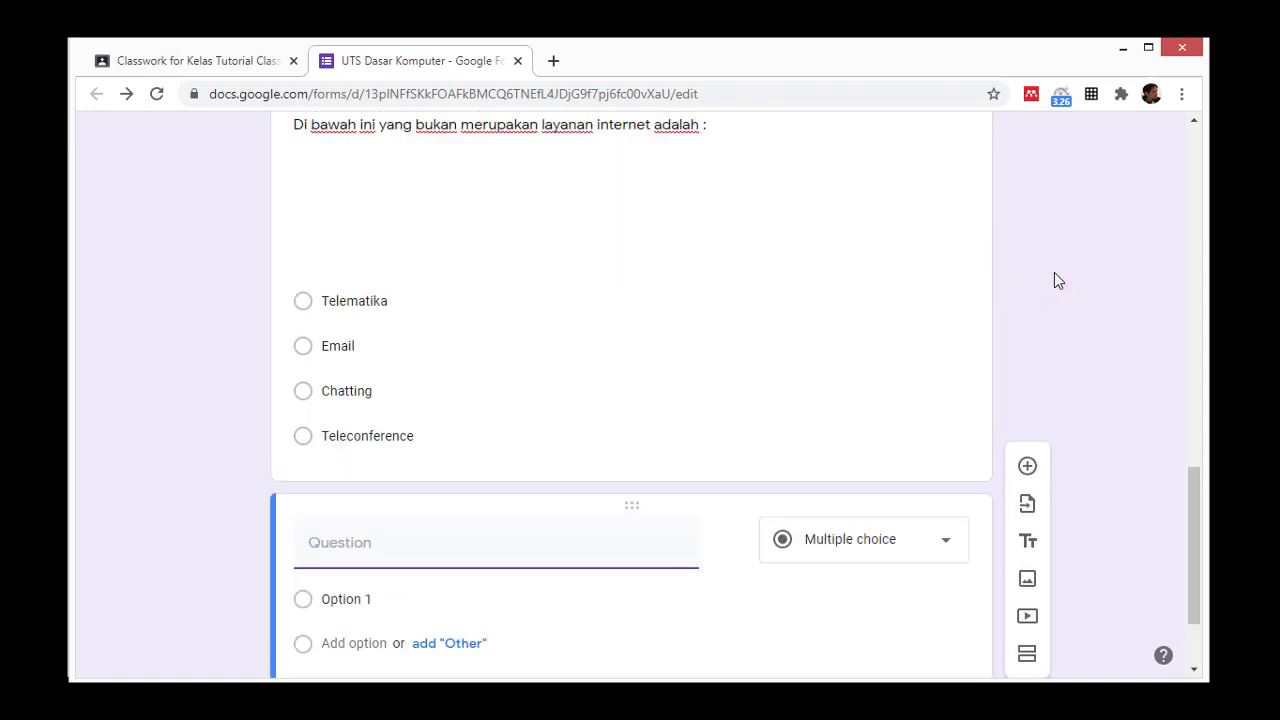
click(829, 410)
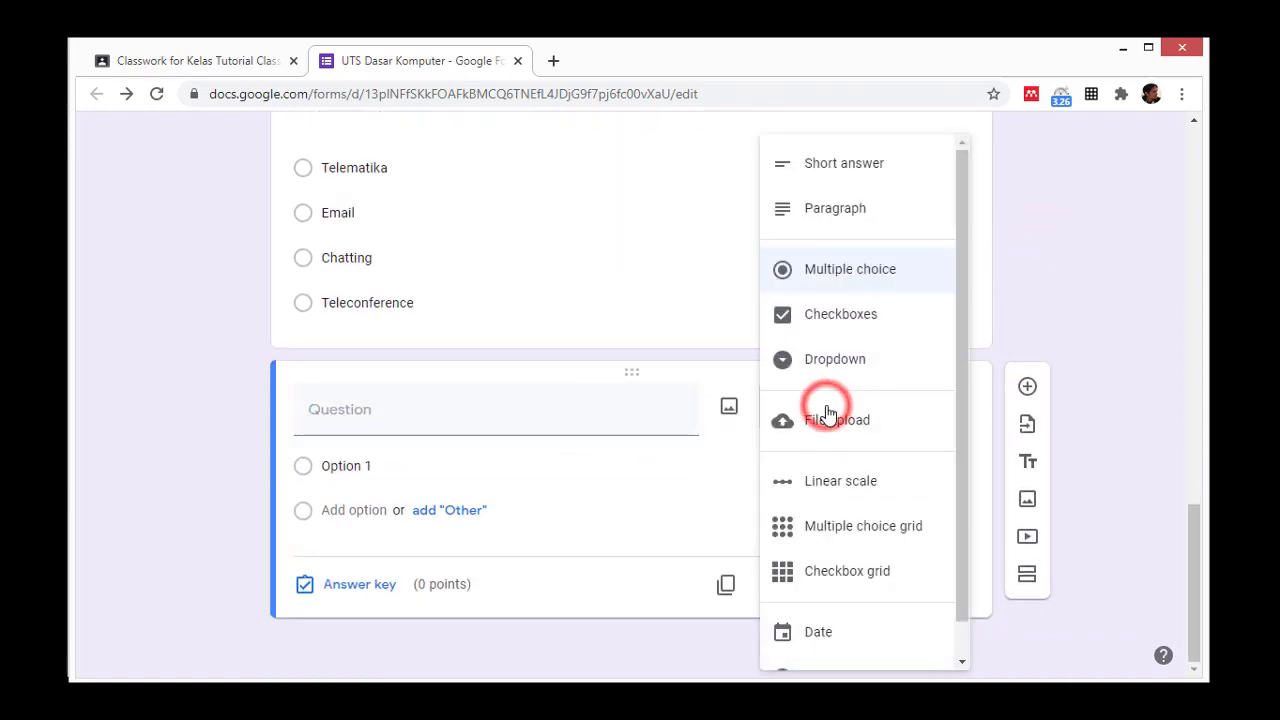
click(835, 183)
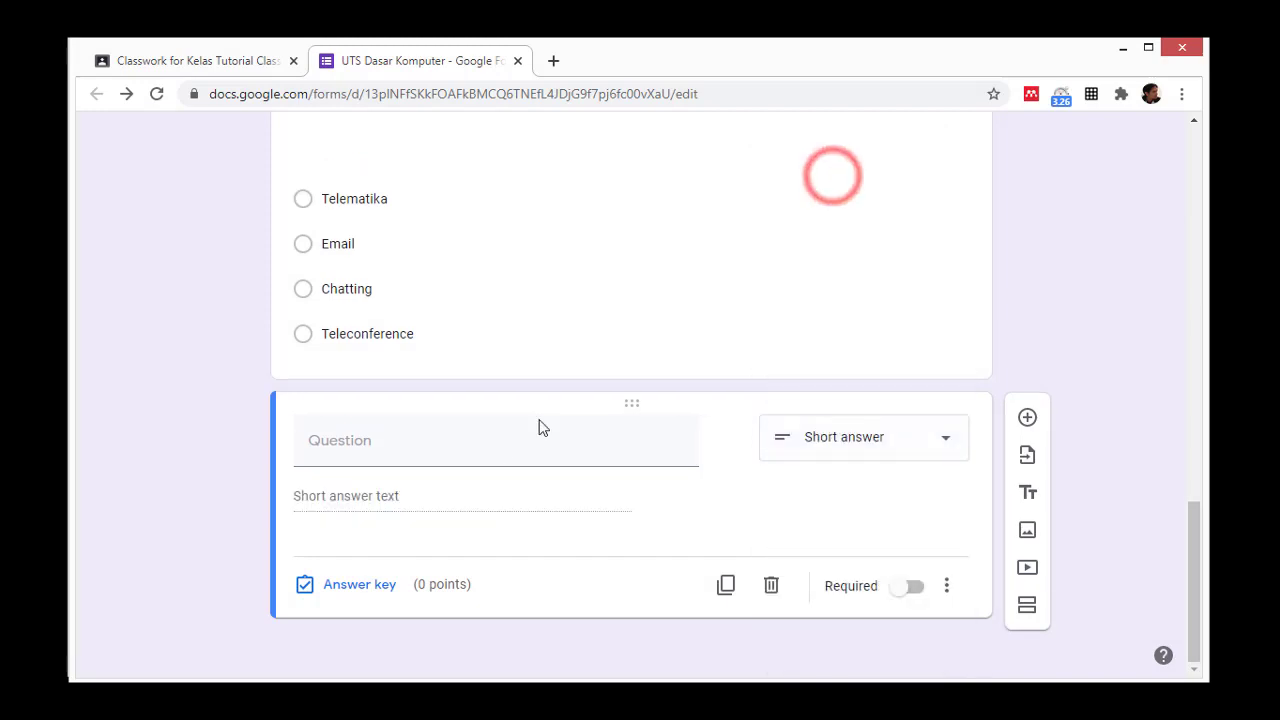
click(441, 450)
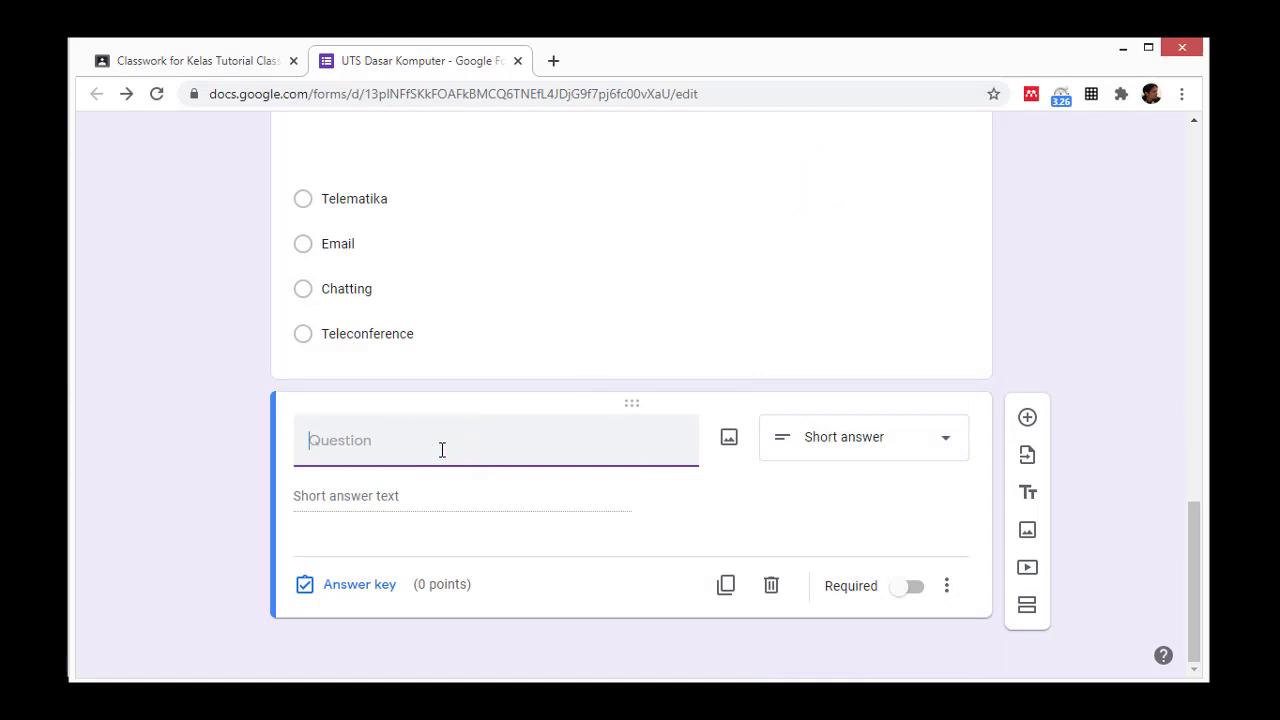
text(Apakah ibukot)
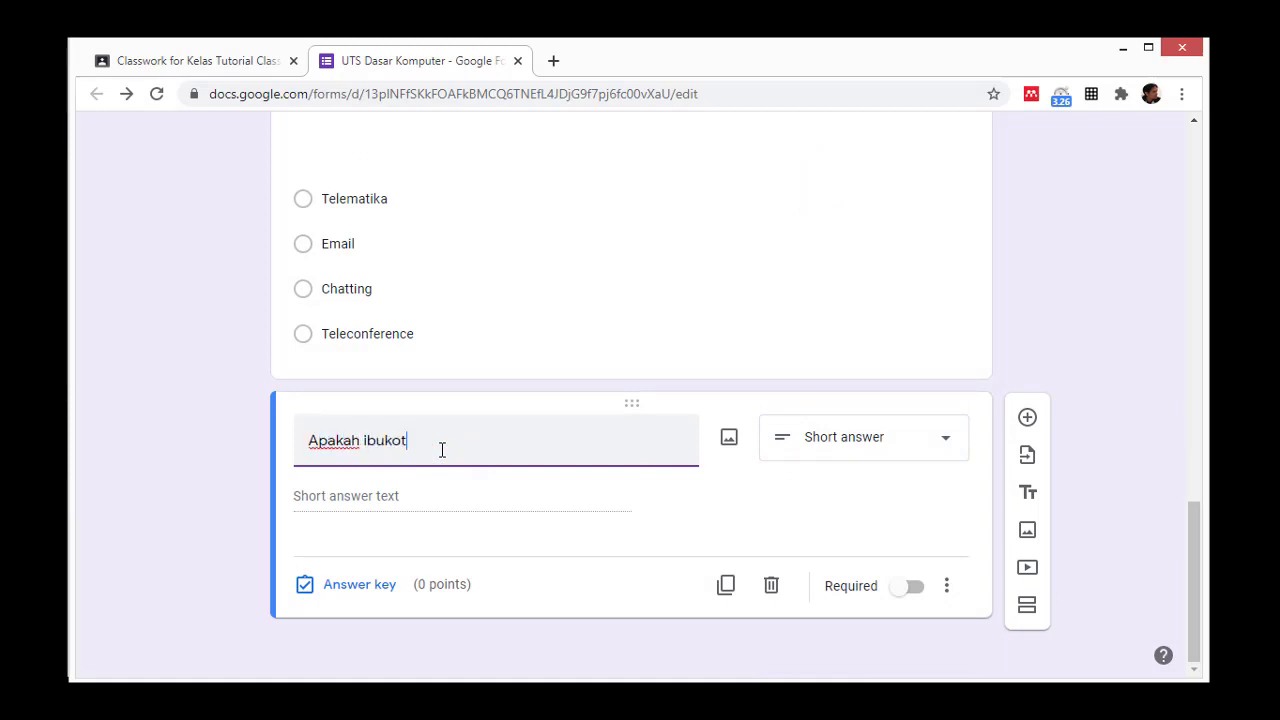
text(a Provinsi Riau)
click(368, 495)
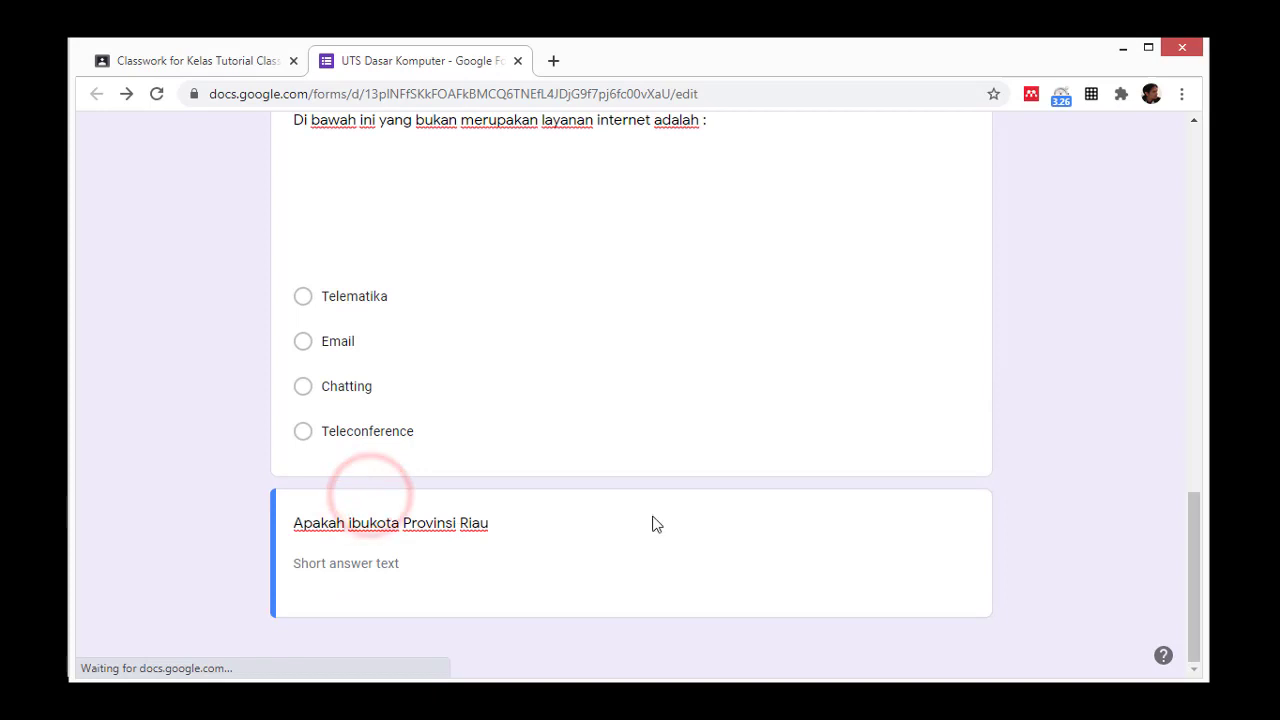
Reopen the Riau question and list "pekanbaru" and "pekan baru" as correct answers in its answer key
click(666, 529)
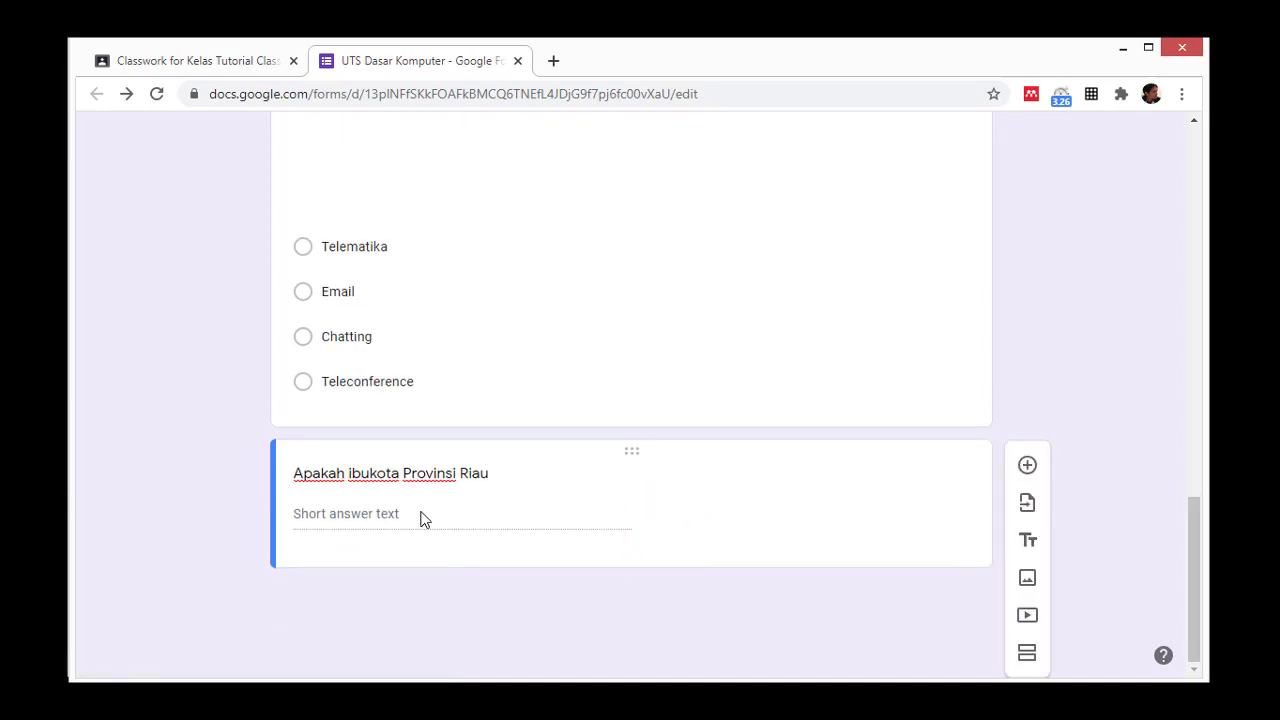
click(632, 465)
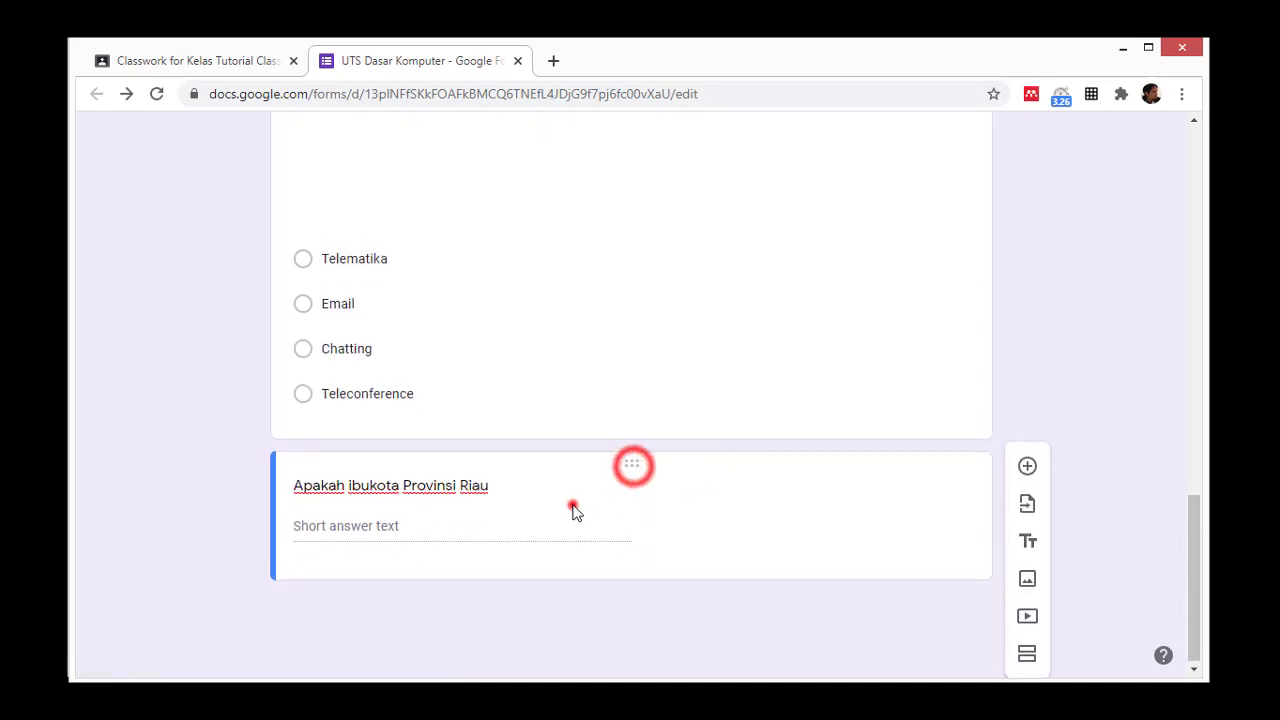
click(572, 505)
click(511, 274)
click(483, 532)
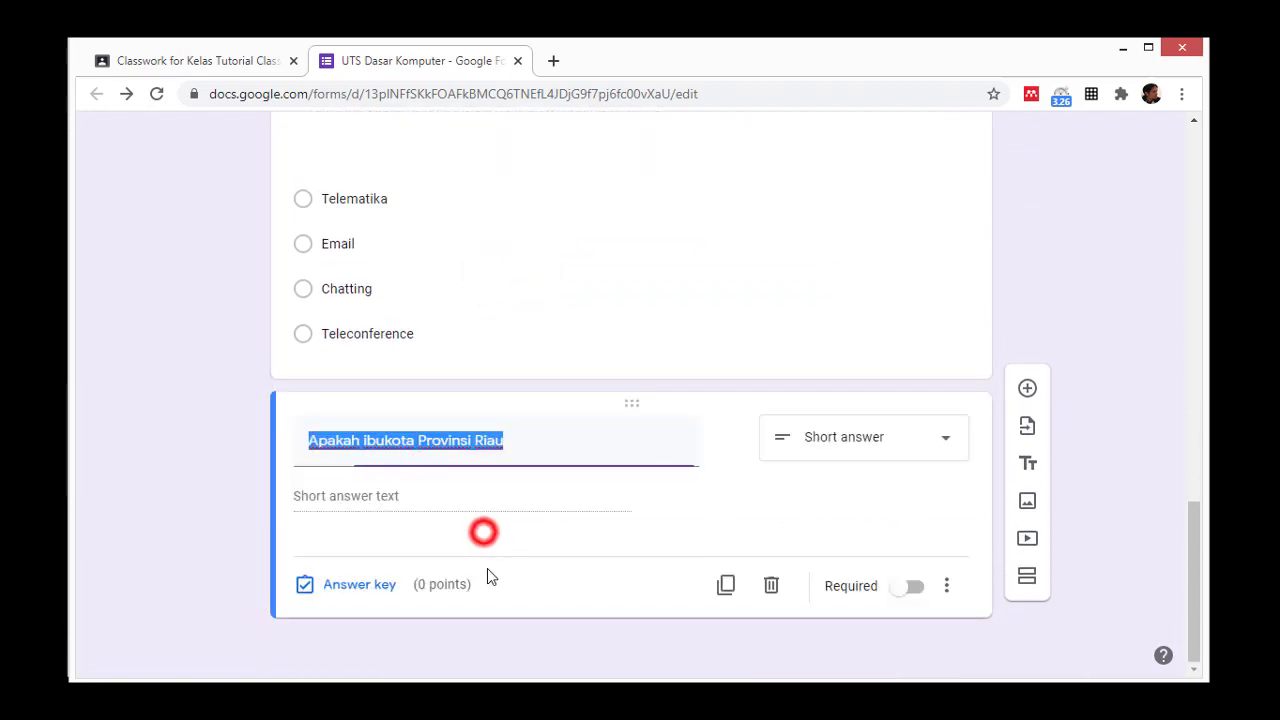
click(345, 586)
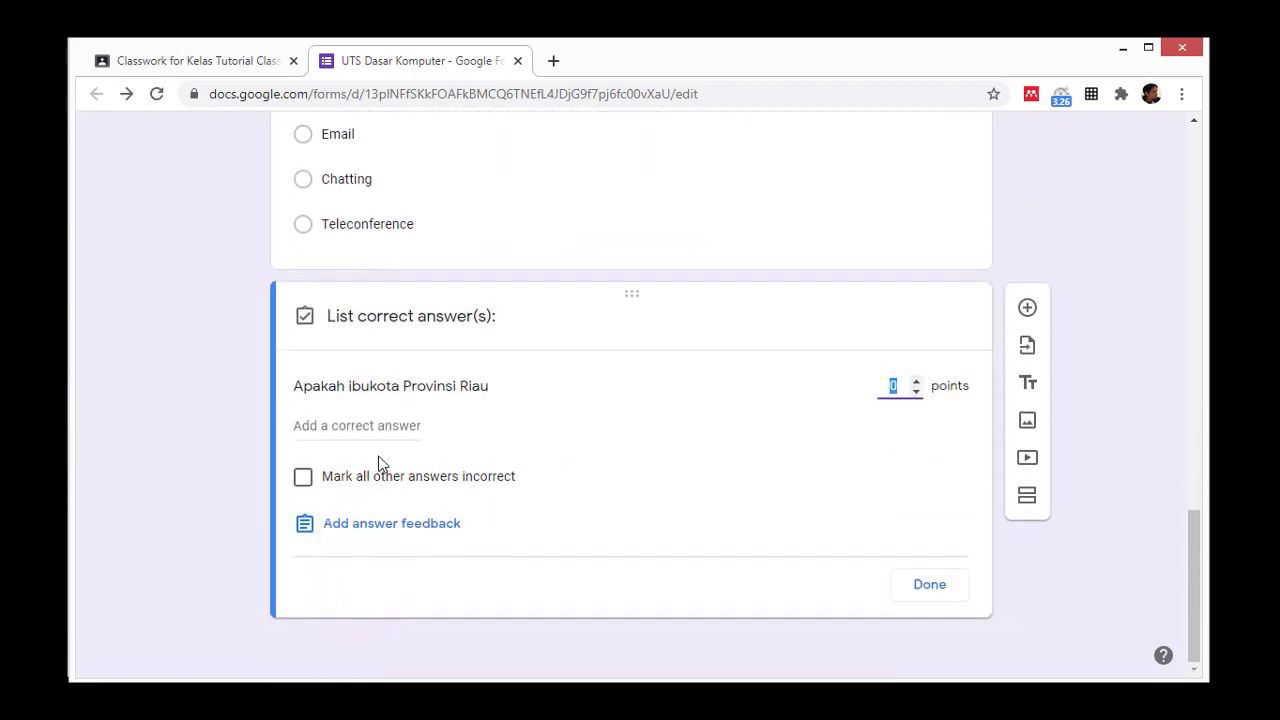
click(366, 425)
text(pekanbaru)
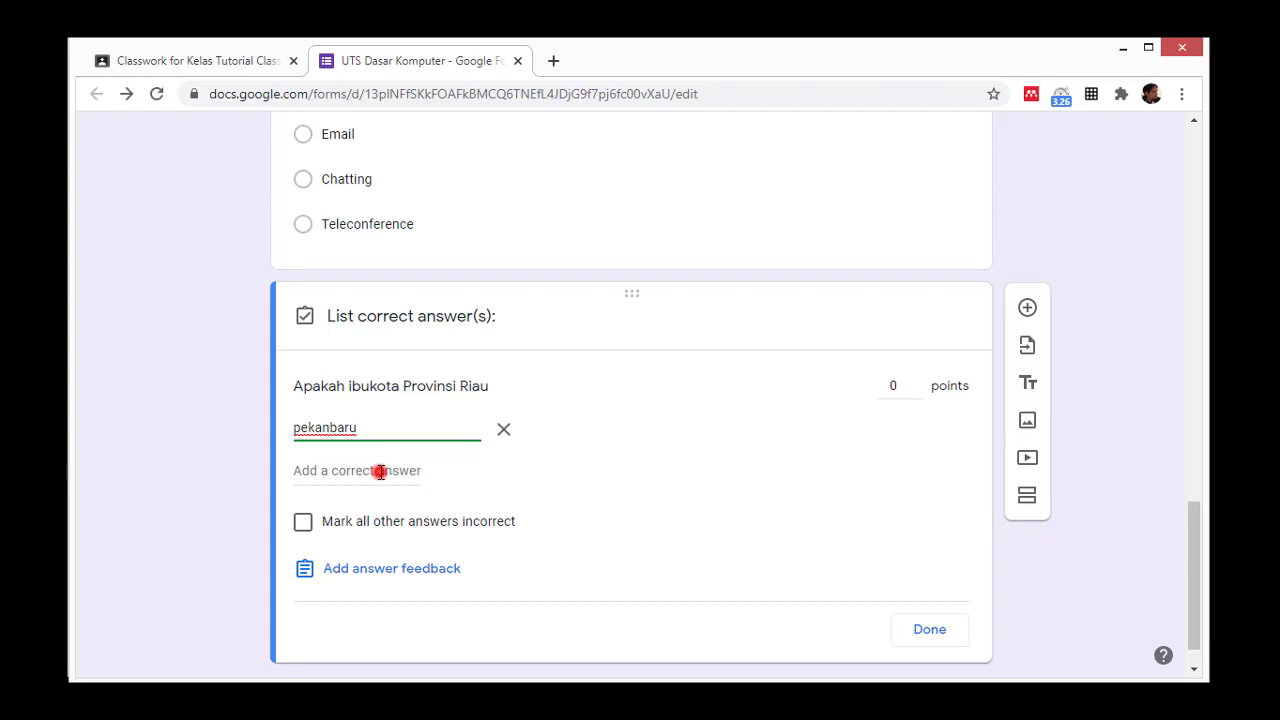
click(380, 471)
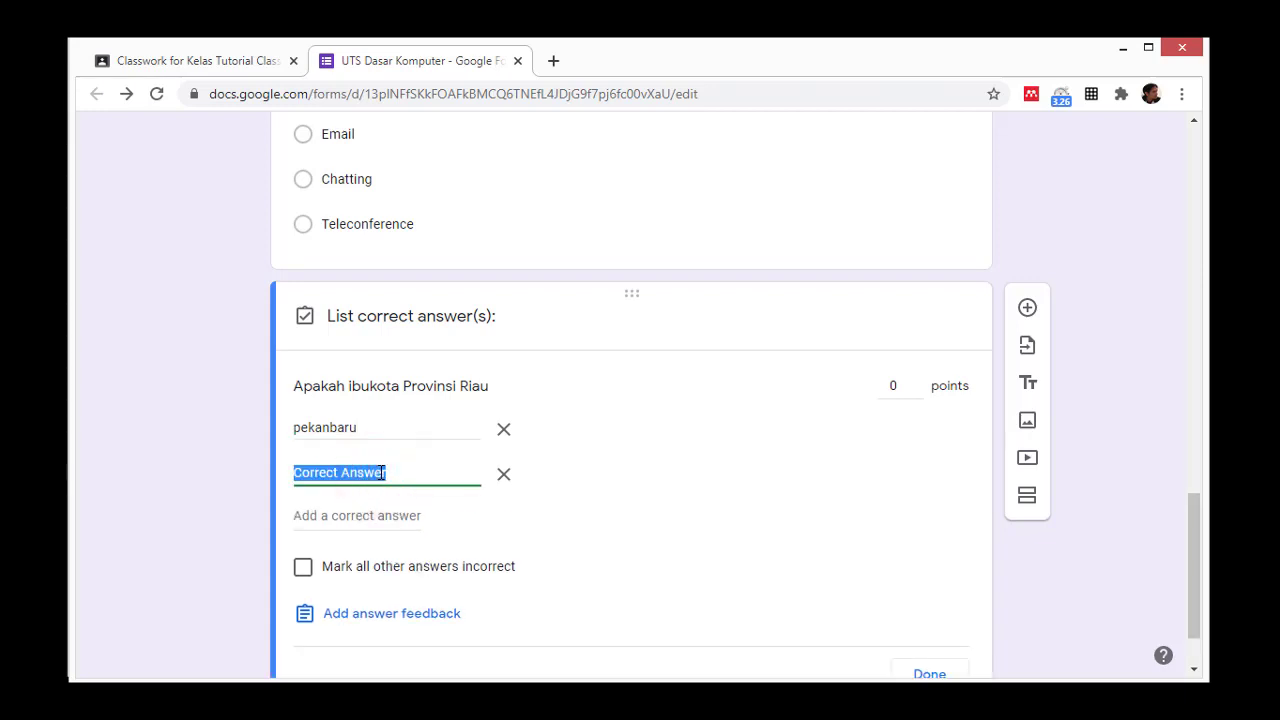
text(pekan baru)
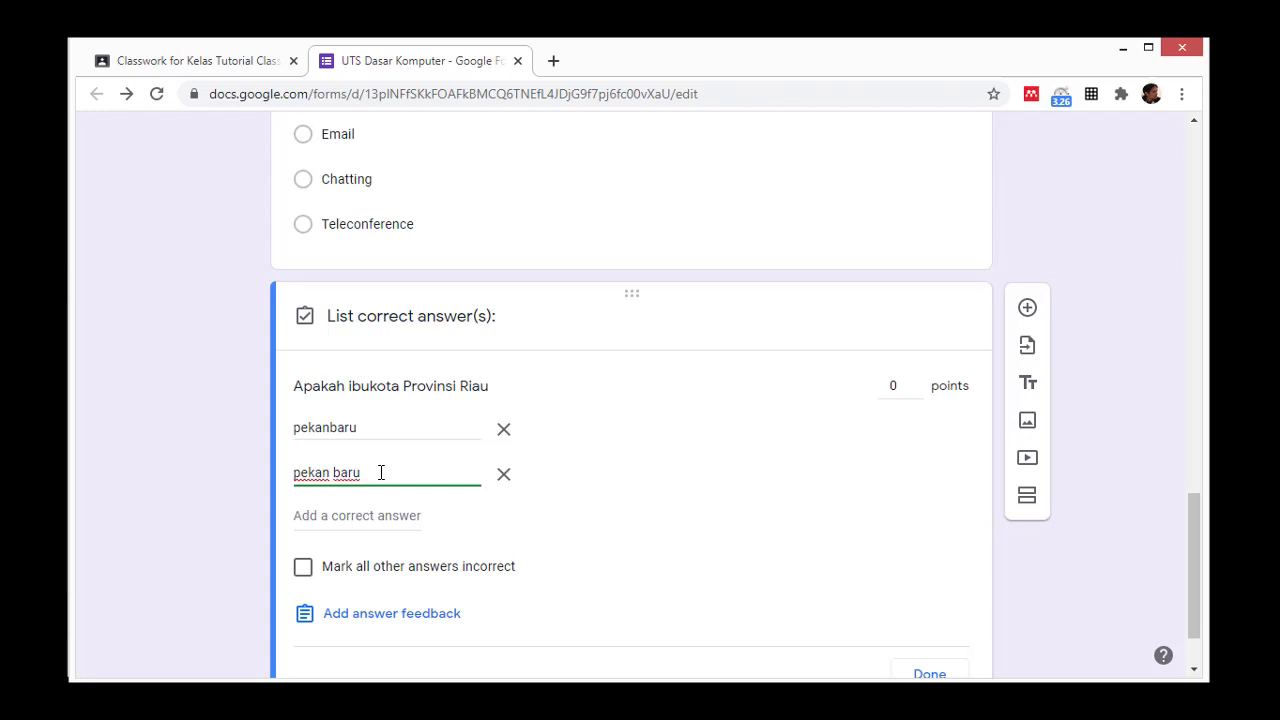
Set the Riau question to 10 points, mark all other answers incorrect and finish its answer key
click(897, 387)
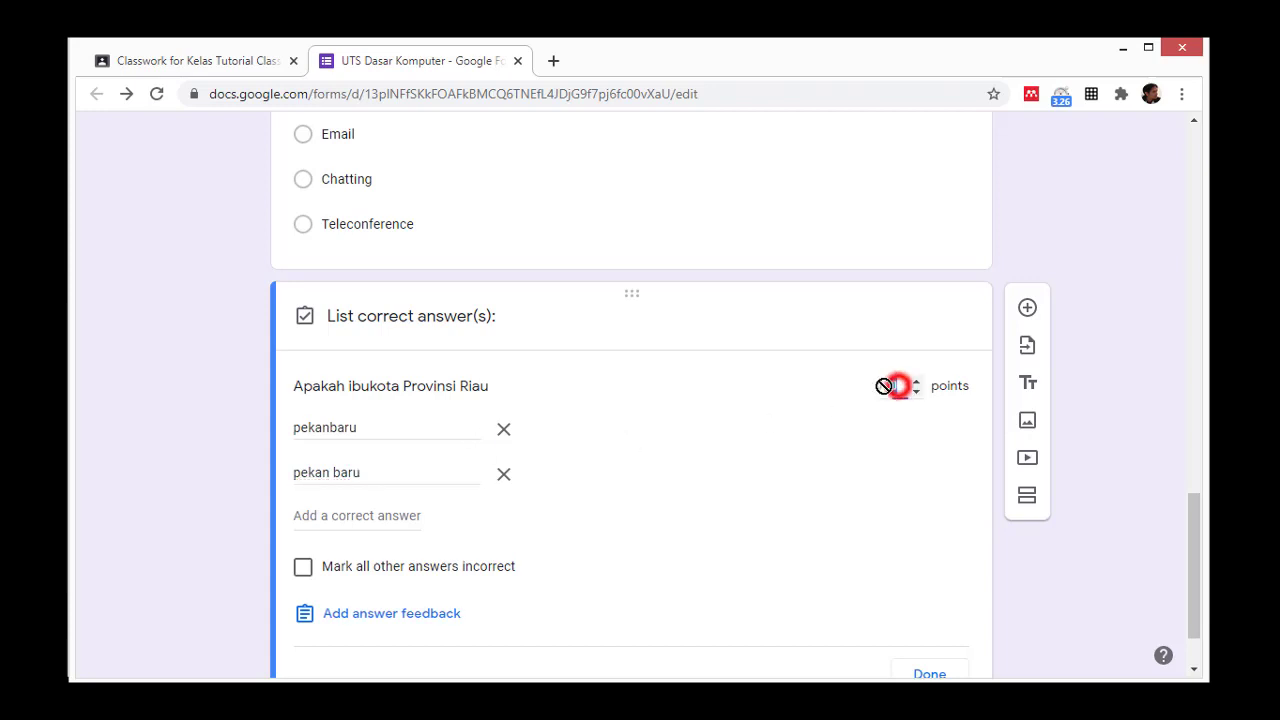
text(10)
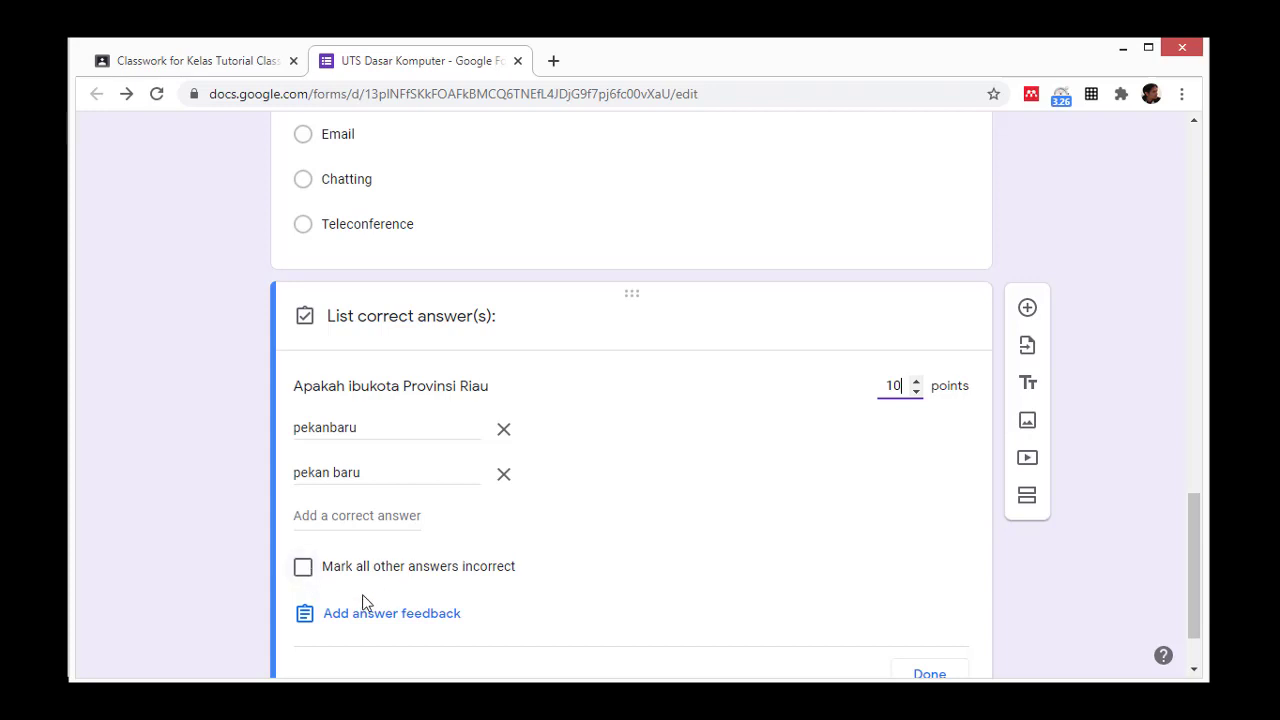
click(303, 577)
scroll(171, 540, down, 1)
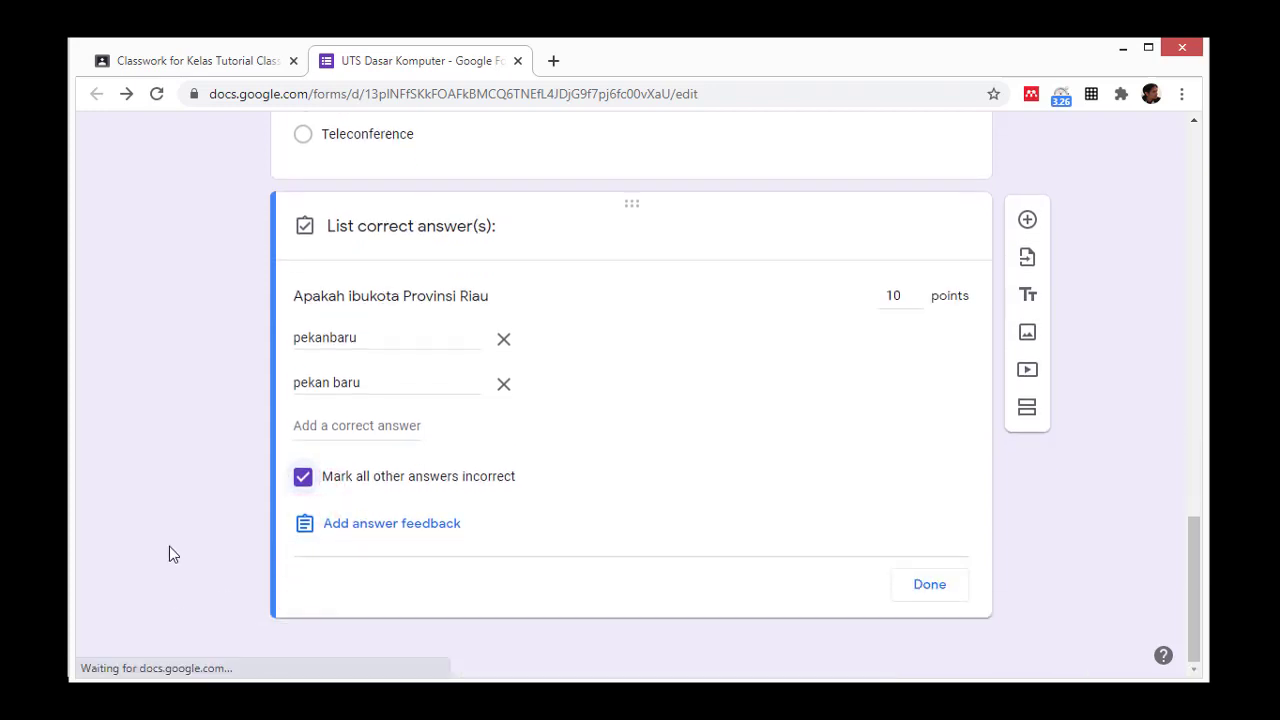
click(918, 598)
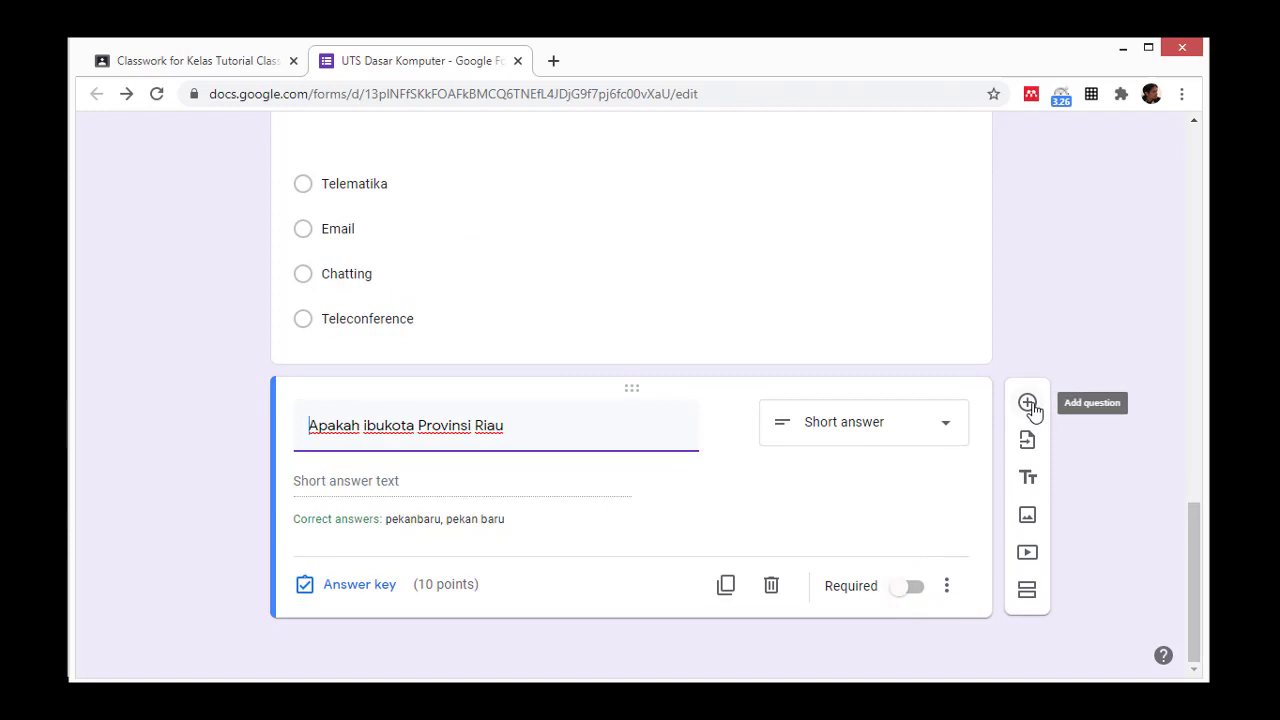
Add another question below the Riau question and set its type to Paragraph
click(1033, 408)
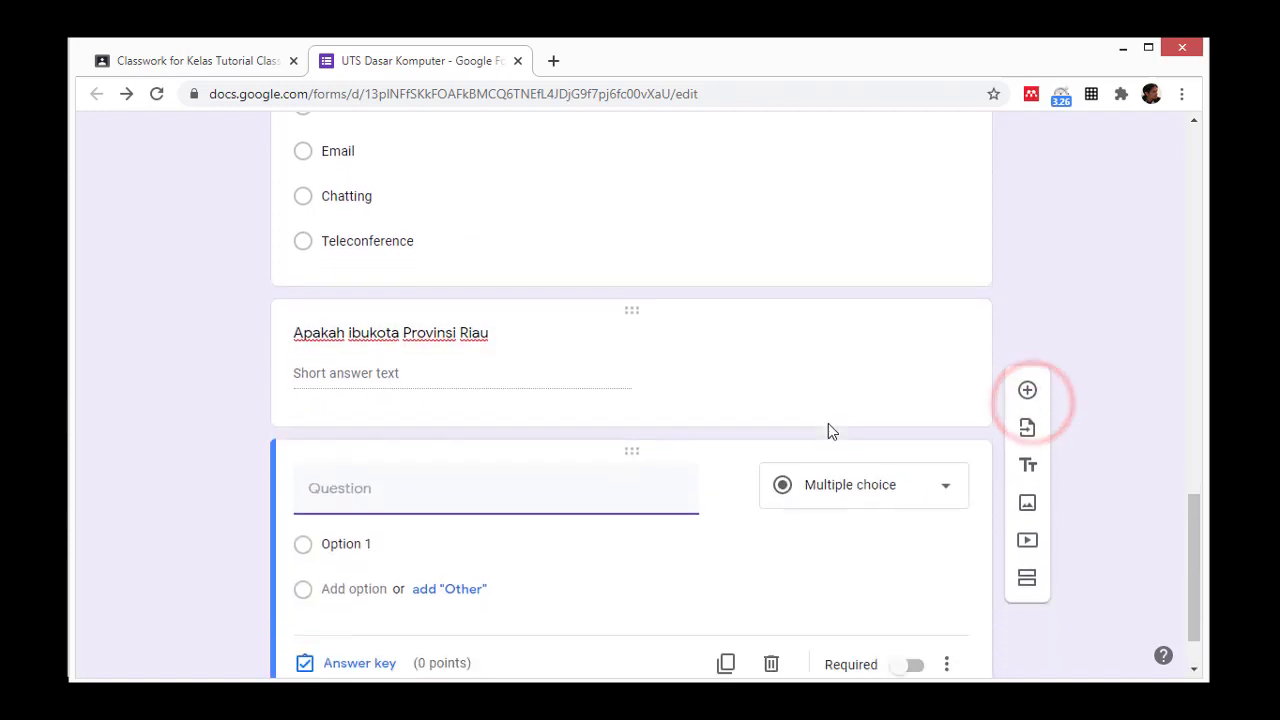
click(895, 408)
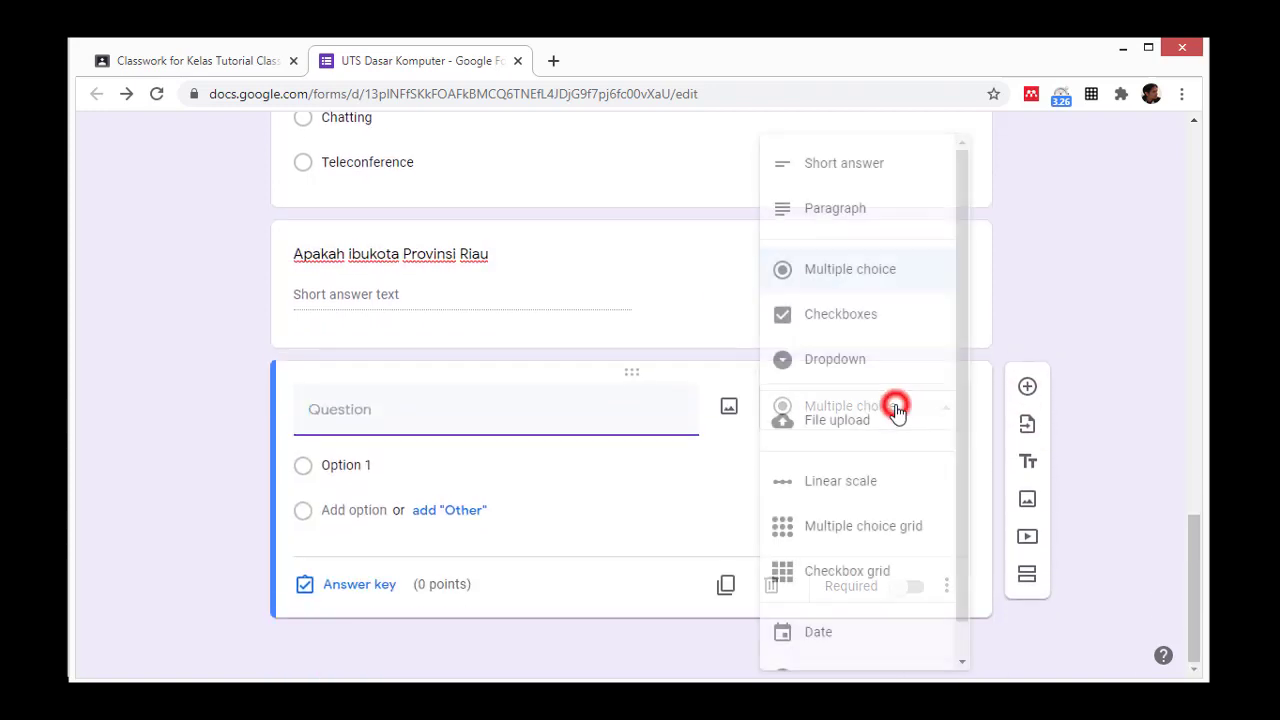
click(875, 210)
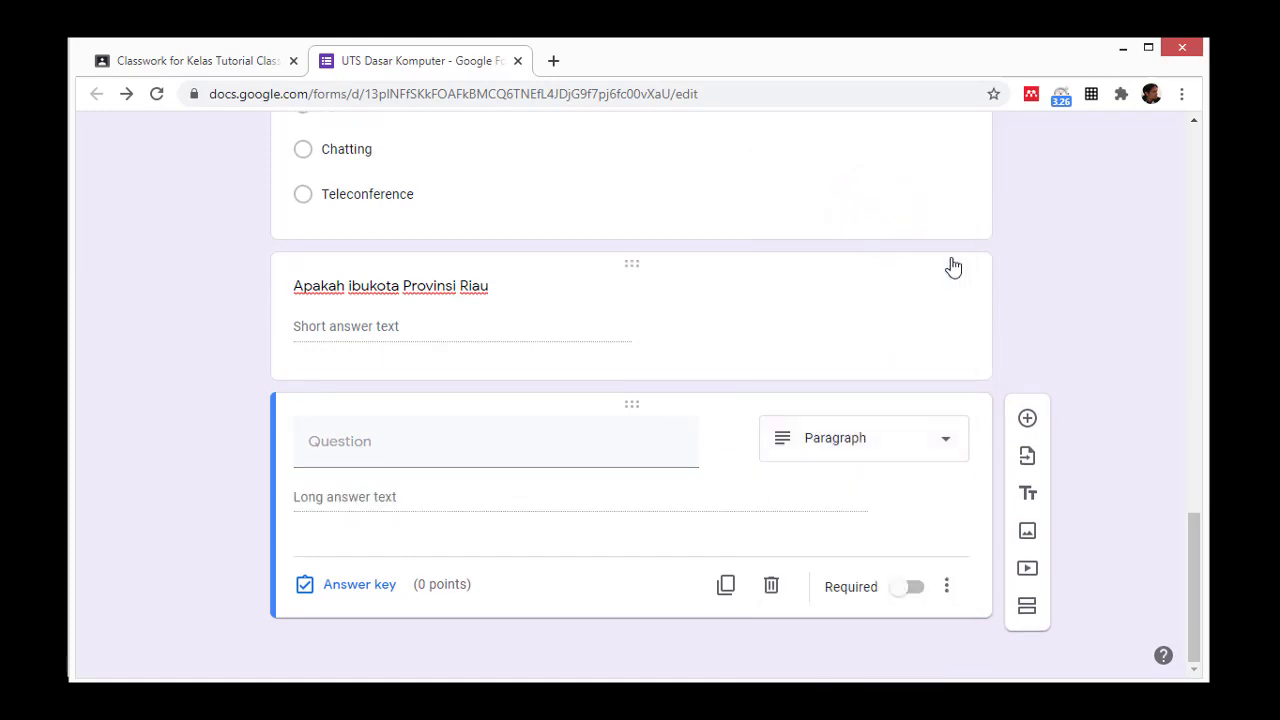
click(580, 448)
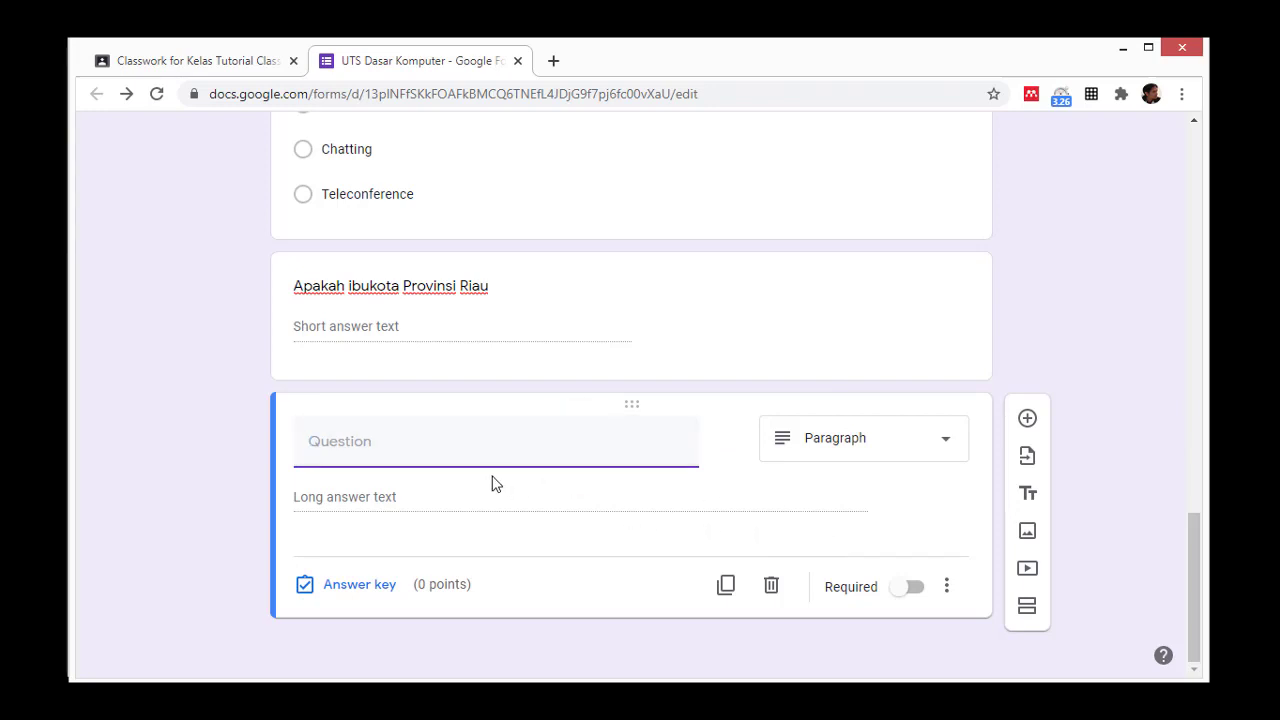
Examine the blank paragraph question's points and answer feedback settings and the available question types without changing them
click(352, 586)
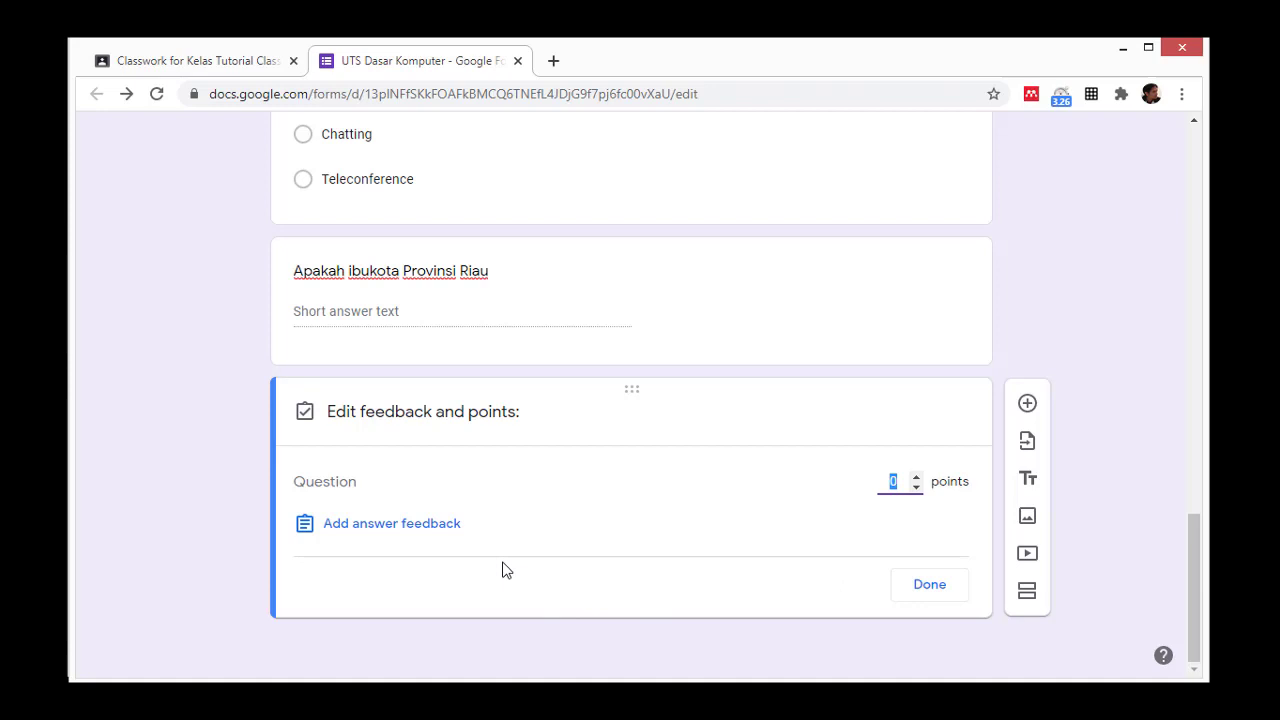
click(930, 585)
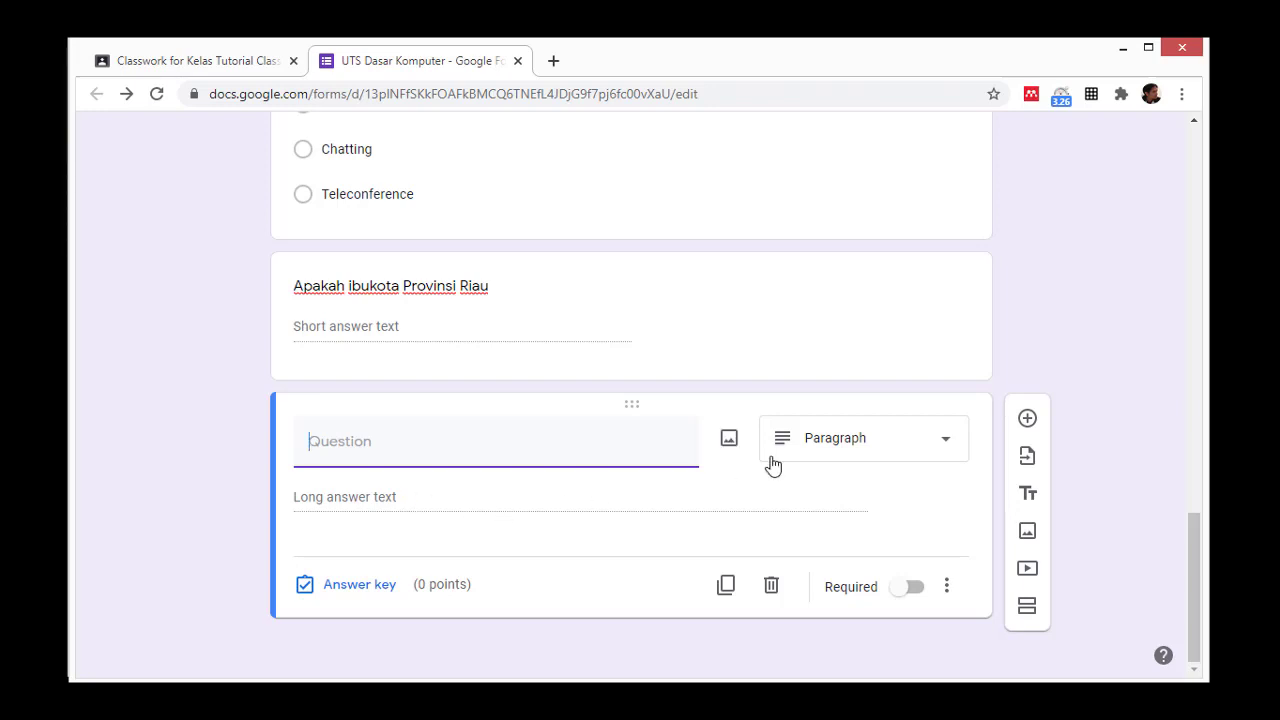
click(829, 440)
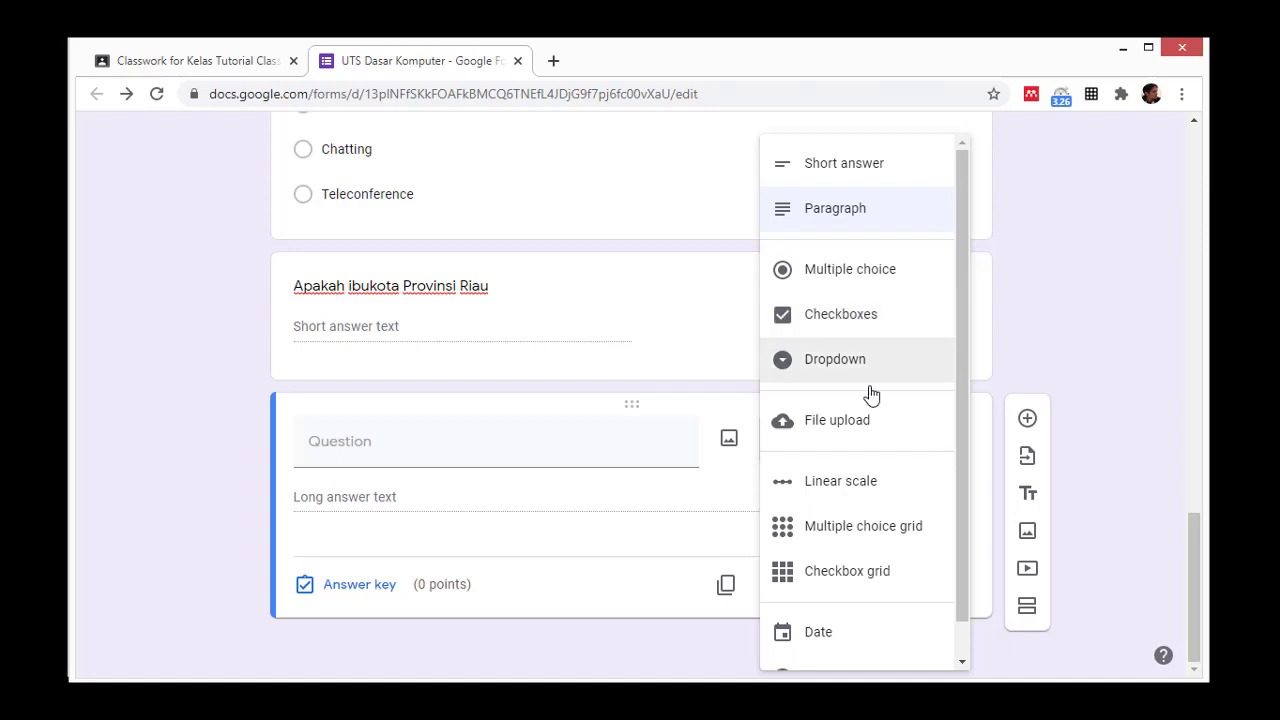
click(162, 449)
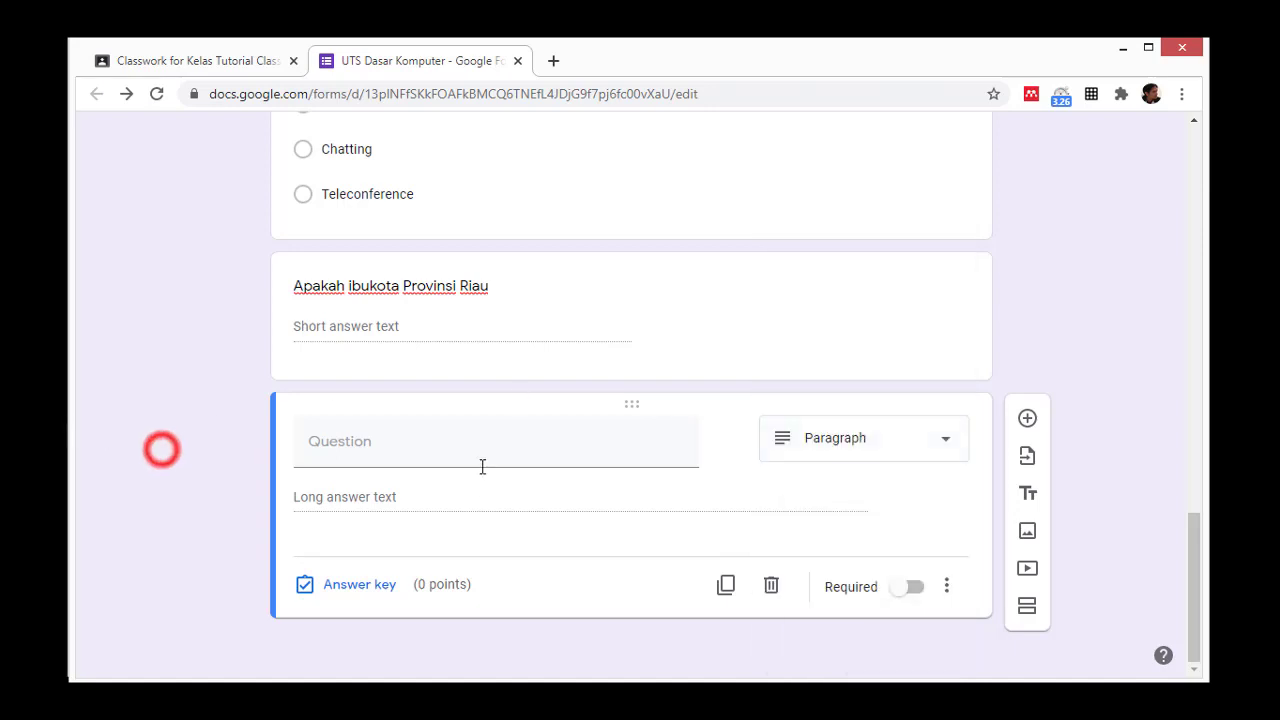
click(358, 590)
click(326, 484)
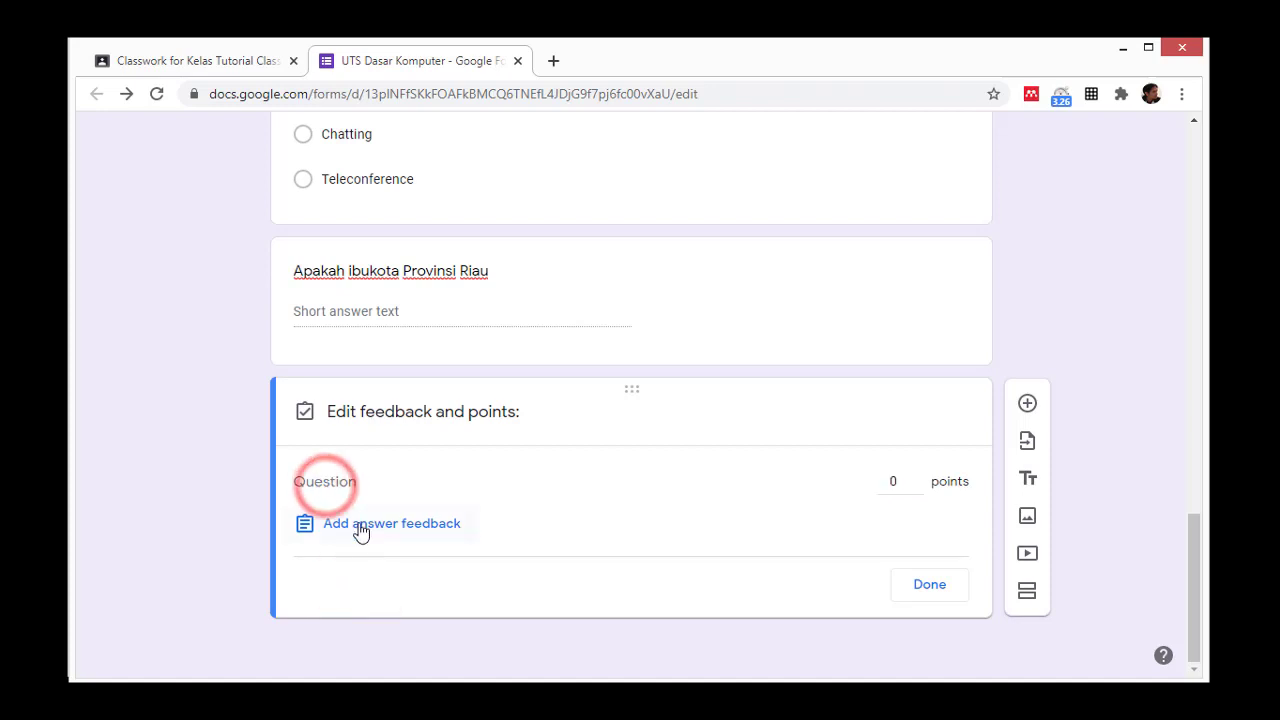
click(361, 527)
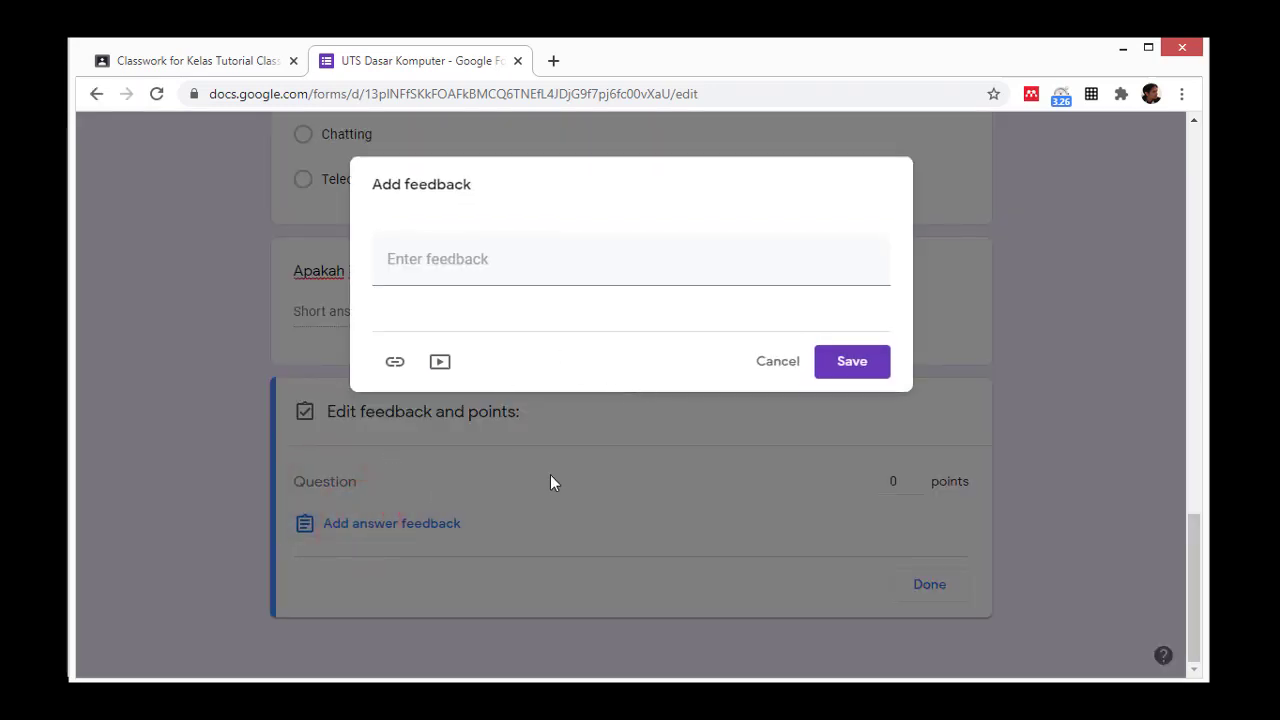
click(770, 362)
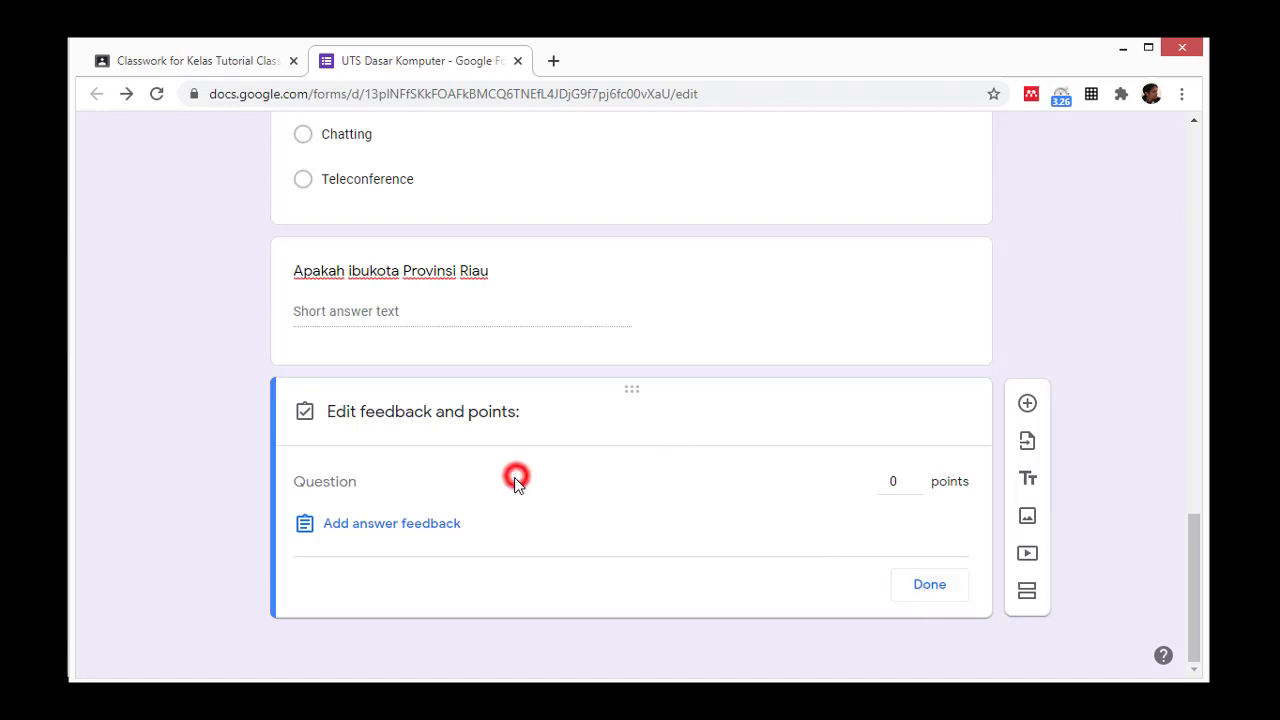
click(910, 580)
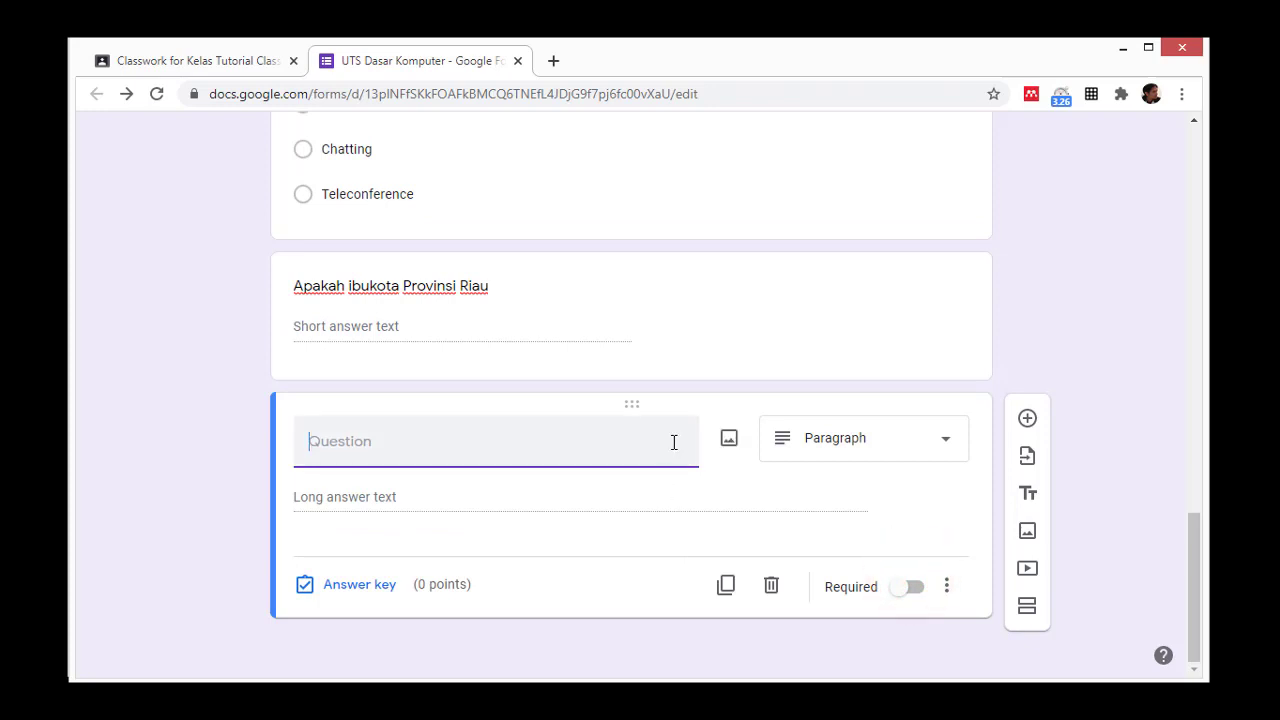
Try the Checkboxes type on the blank question and review the other available question types
click(870, 436)
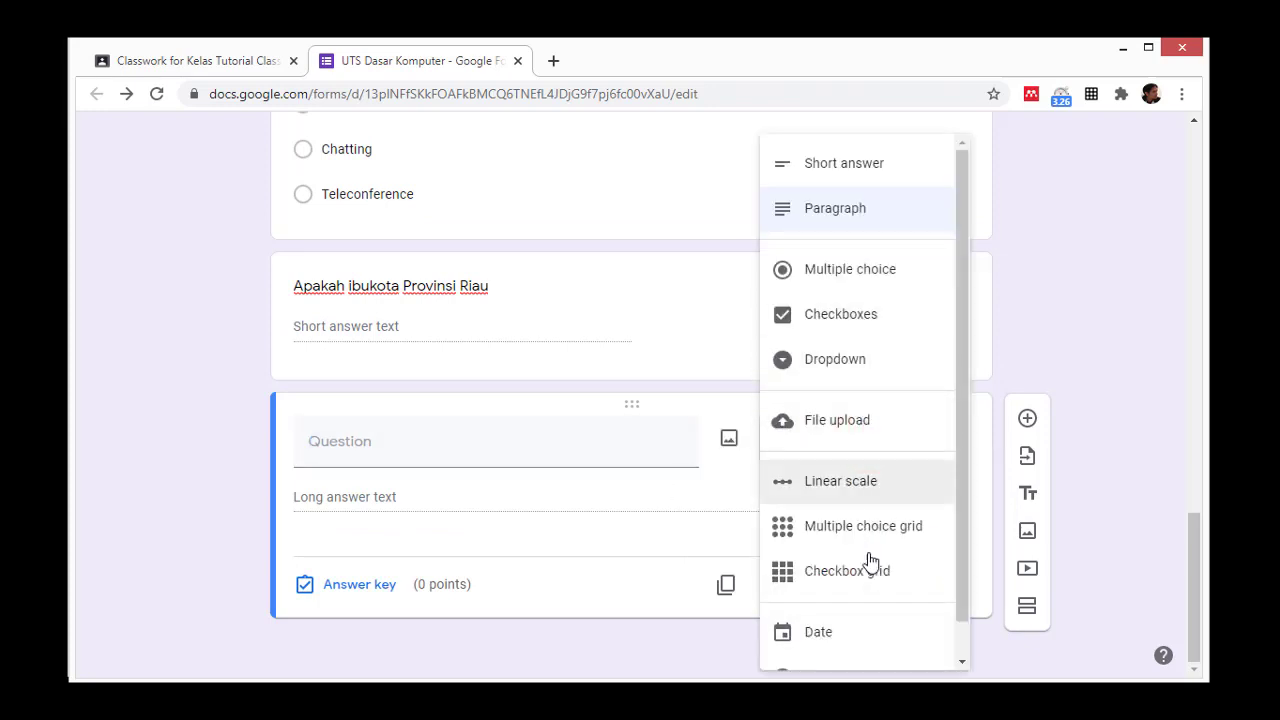
click(849, 314)
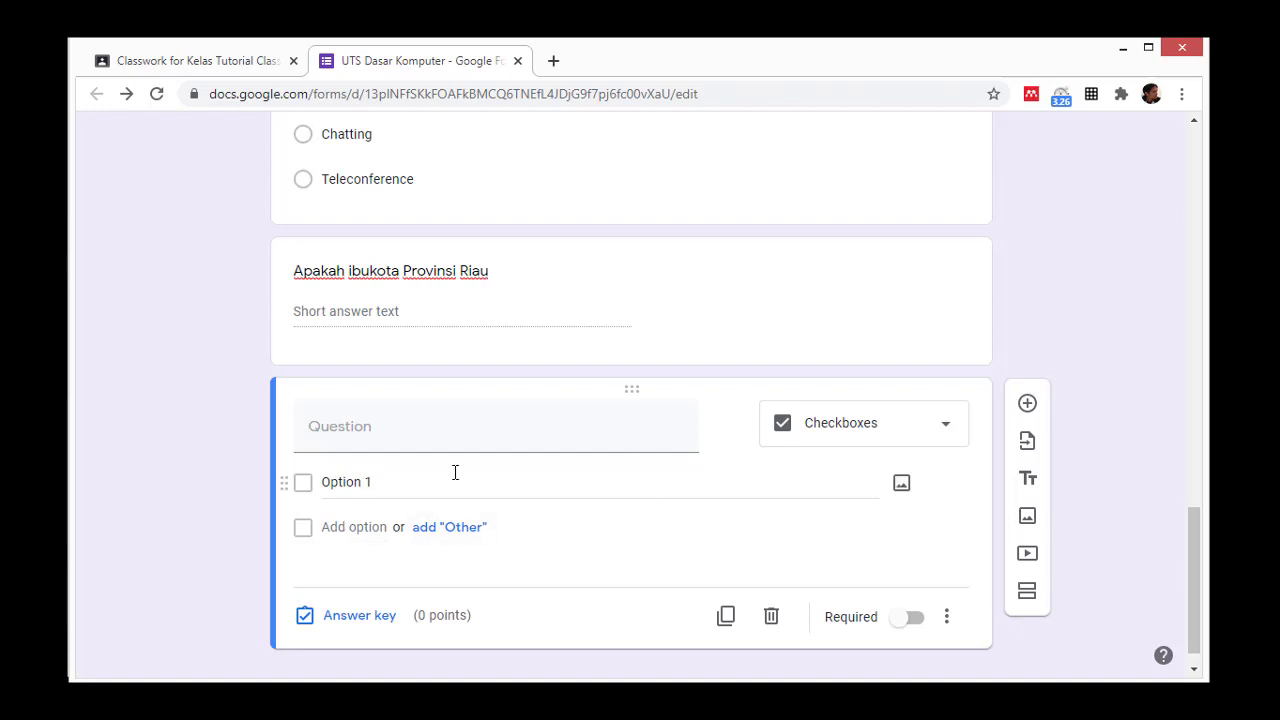
click(871, 438)
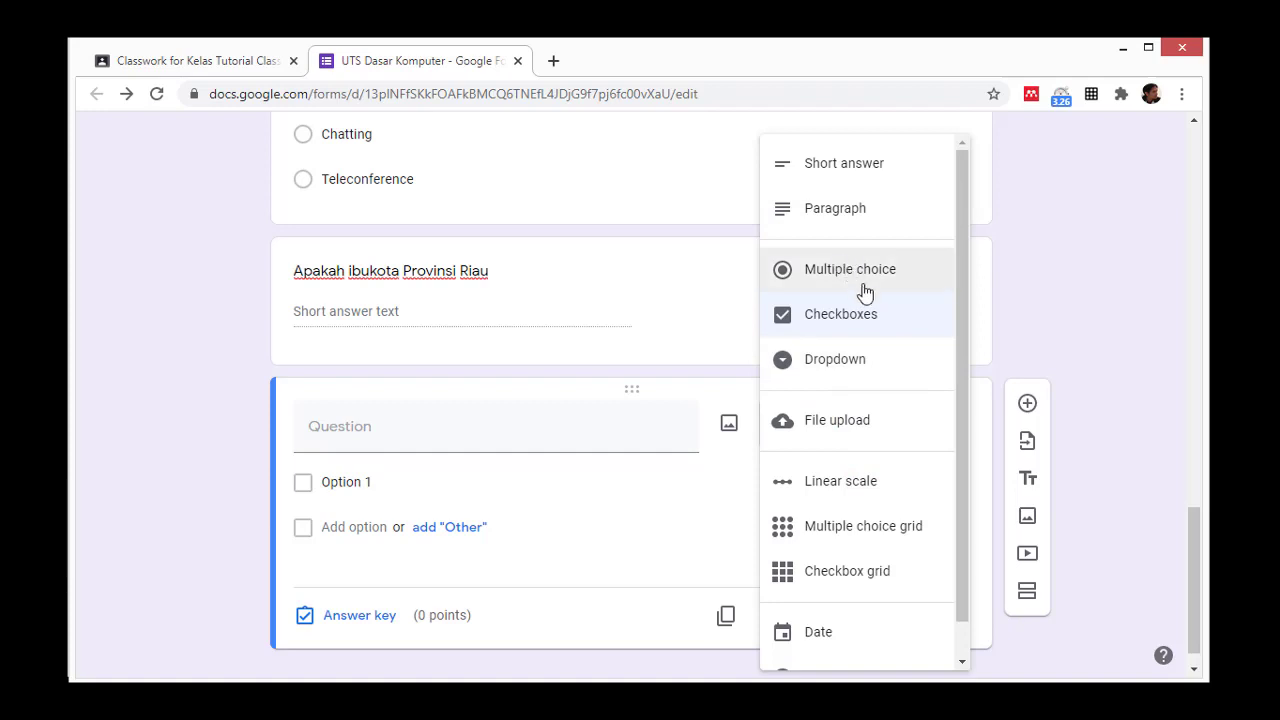
click(188, 473)
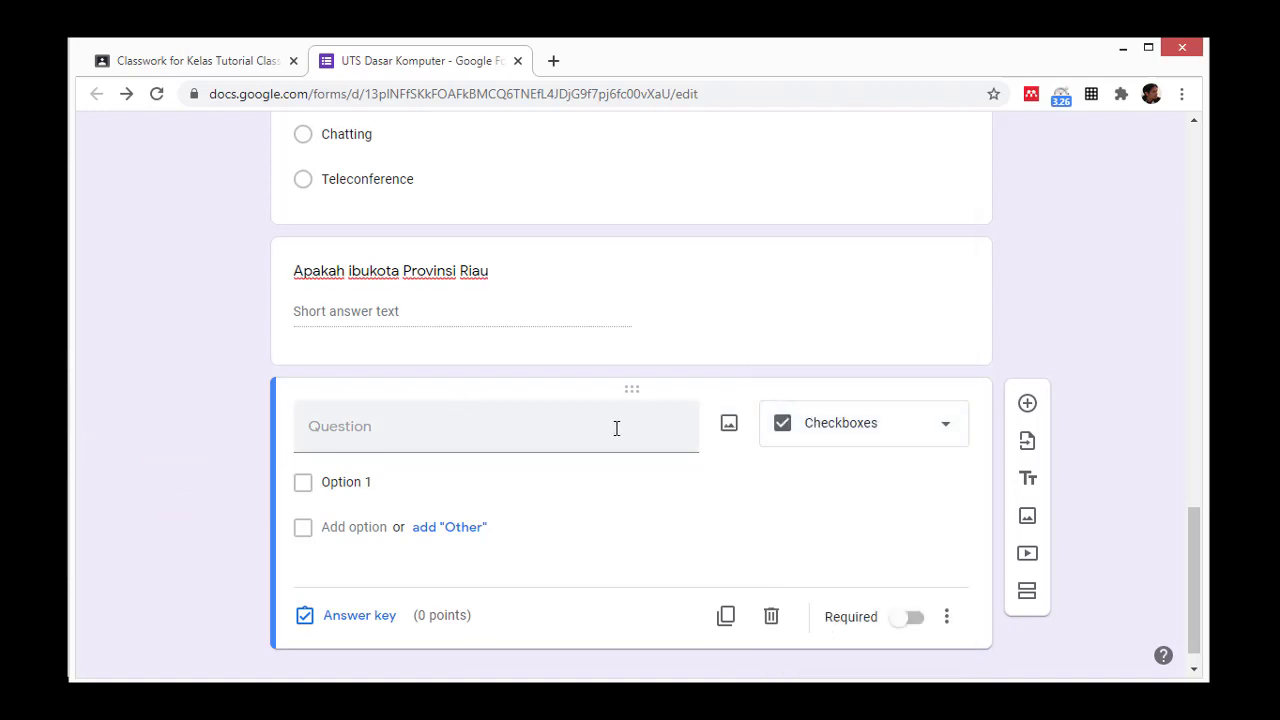
scroll(616, 428, up, 1)
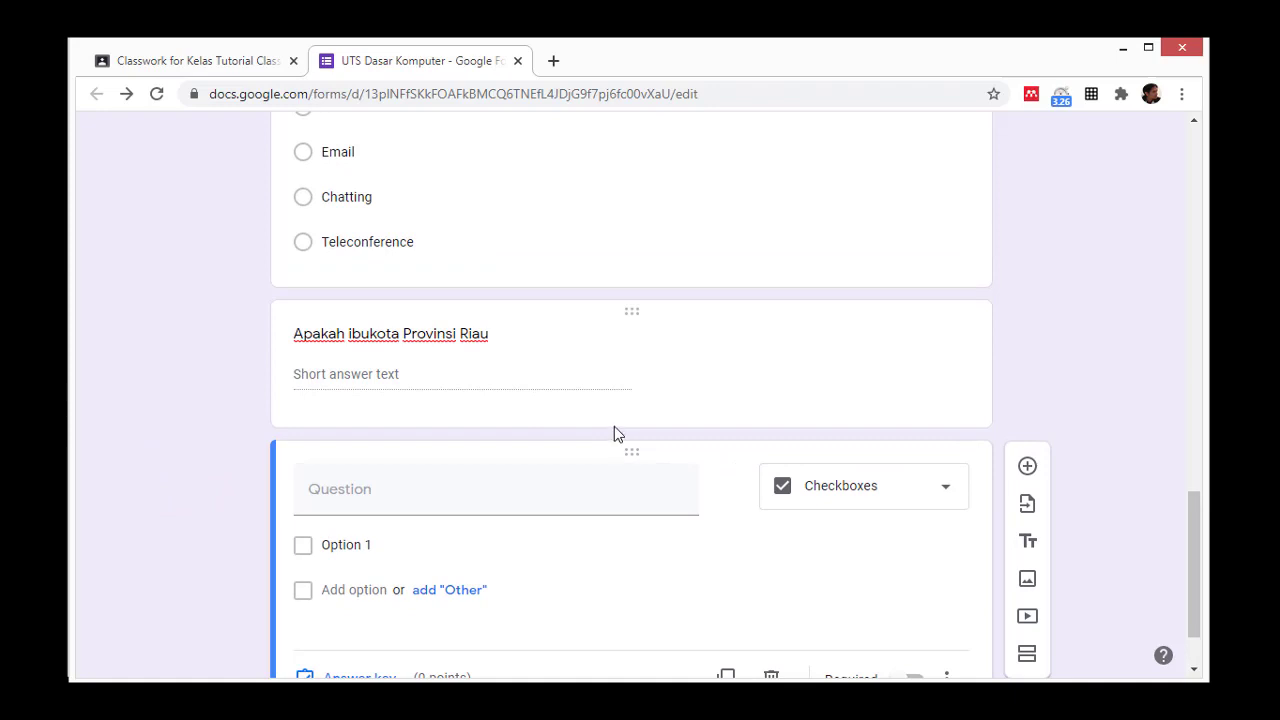
scroll(614, 430, down, 1)
Set the blank question's type to Multiple choice and view its image insertion options without adding an image
click(876, 394)
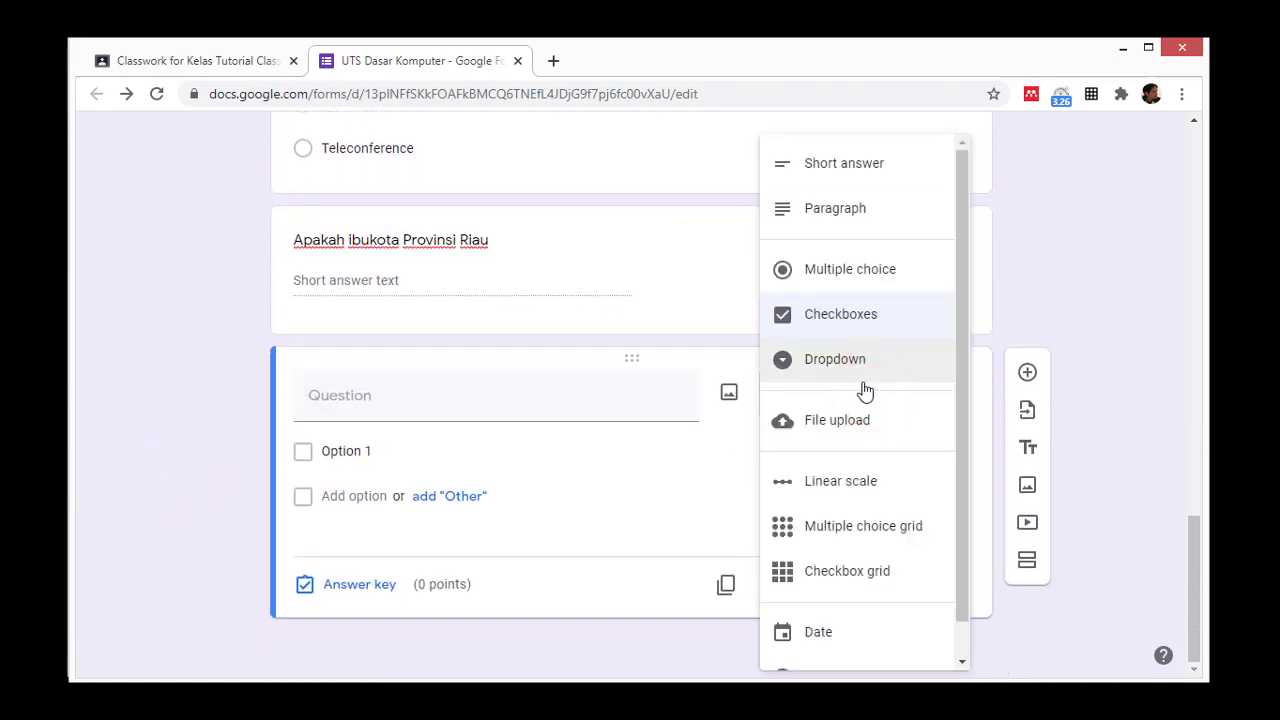
click(866, 269)
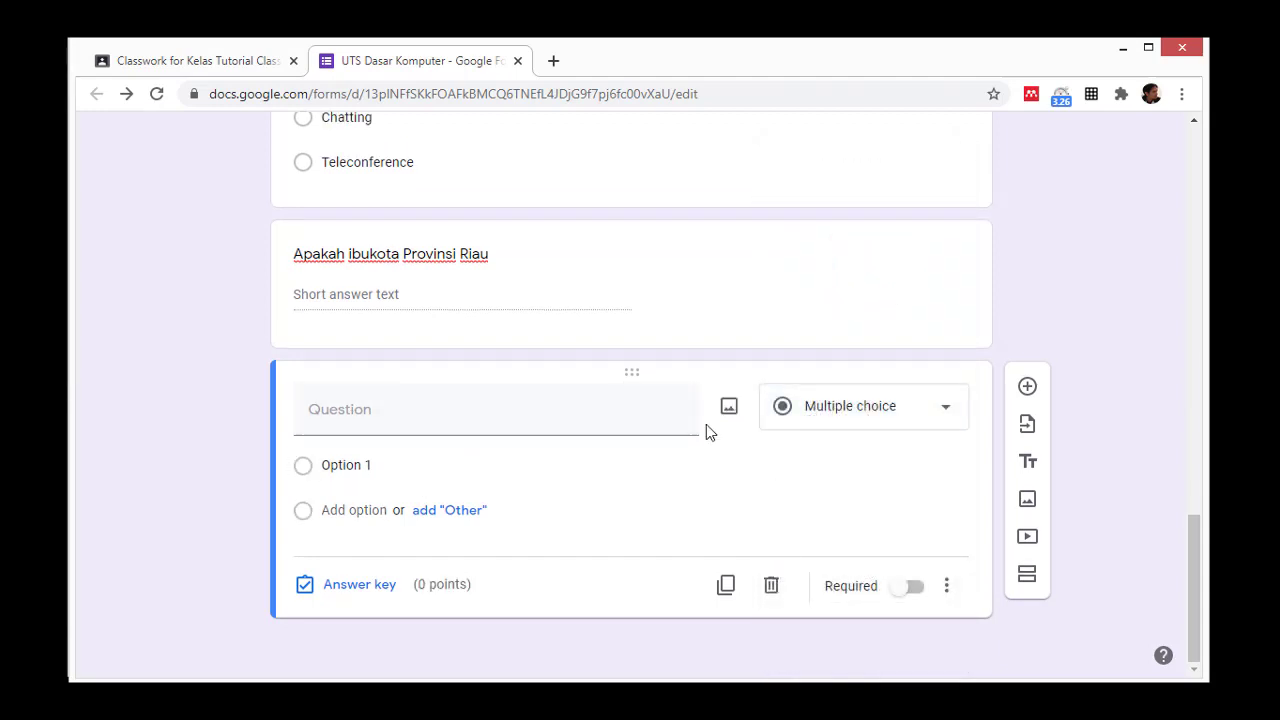
click(533, 413)
click(730, 408)
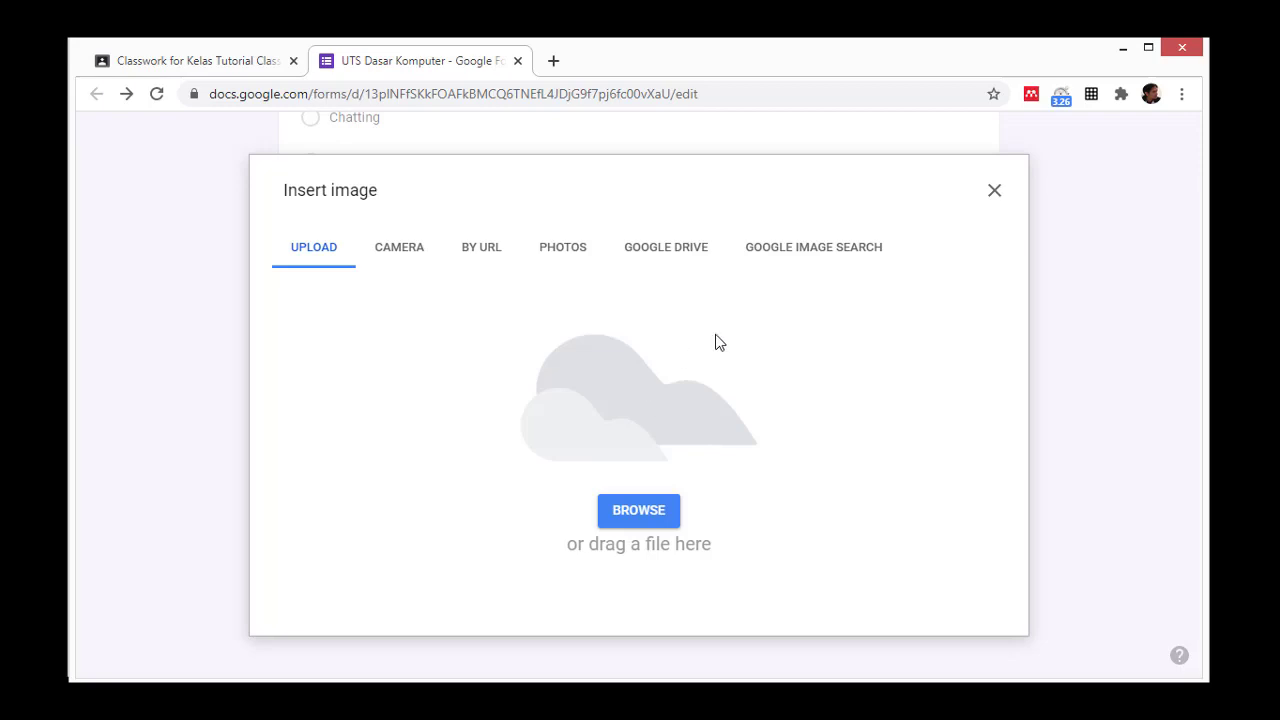
click(996, 192)
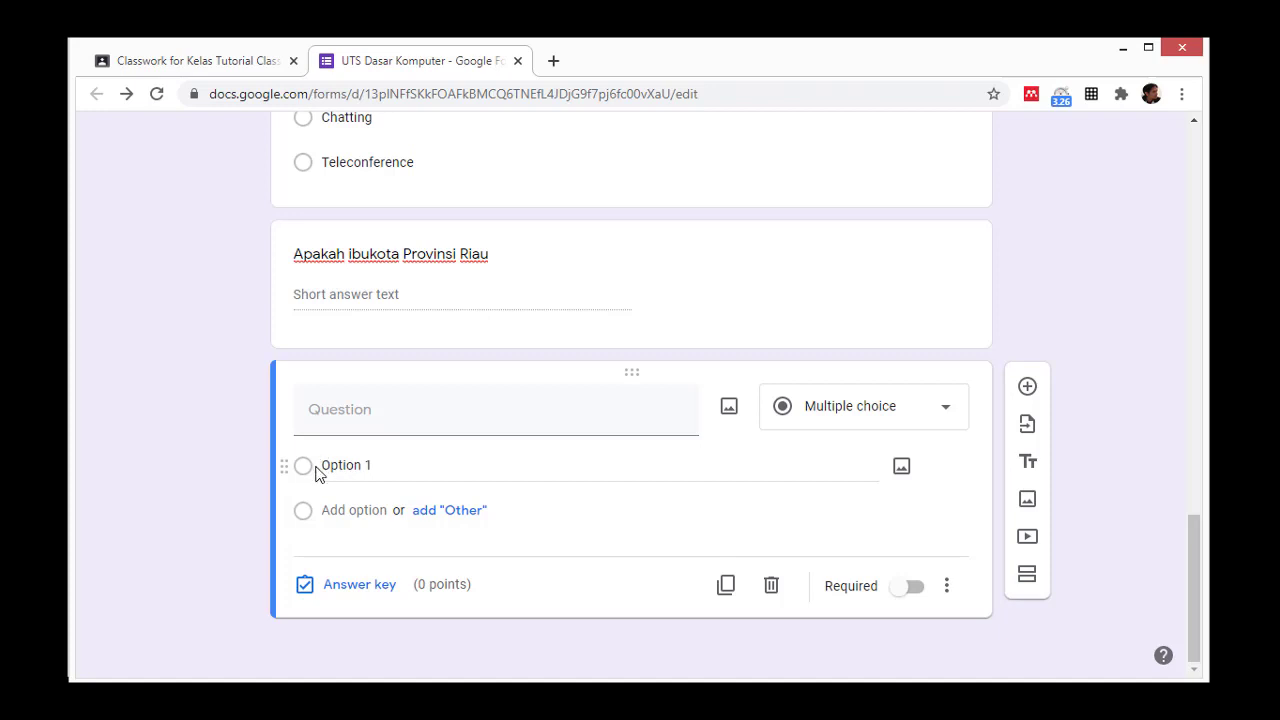
Add three more choices to the blank multiple choice question, keeping the default labels through Option 4
click(363, 465)
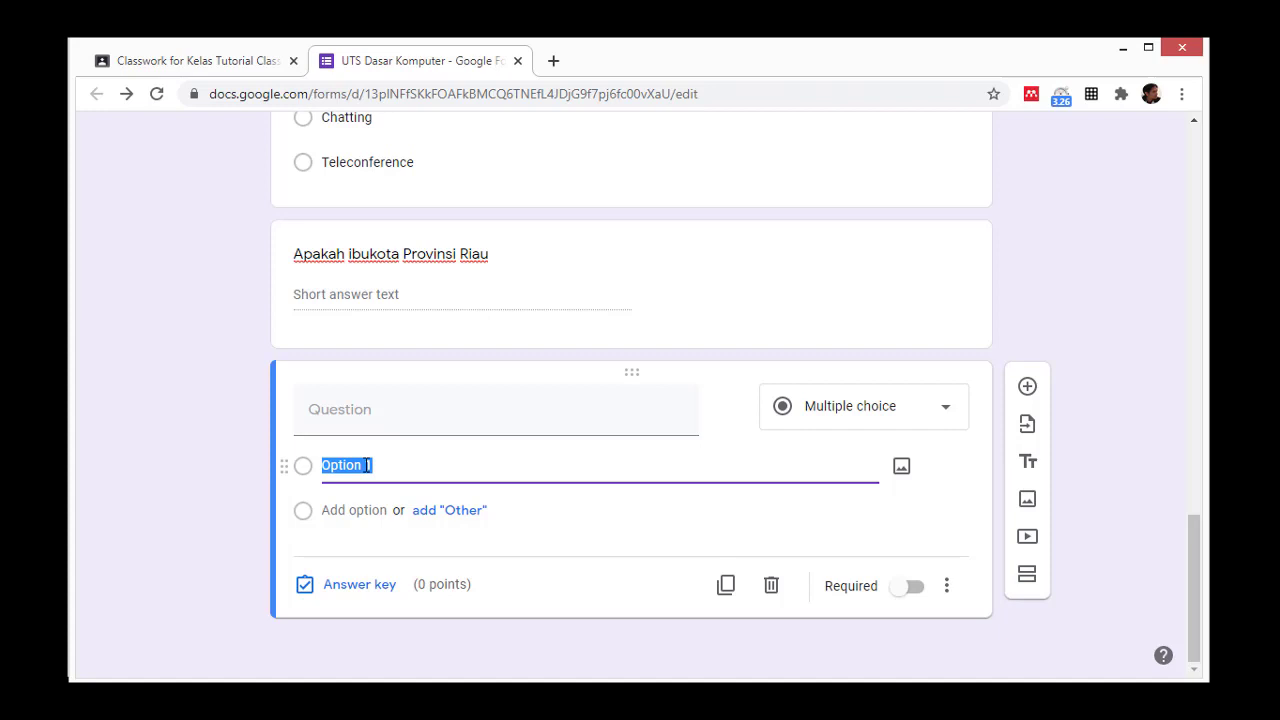
click(353, 509)
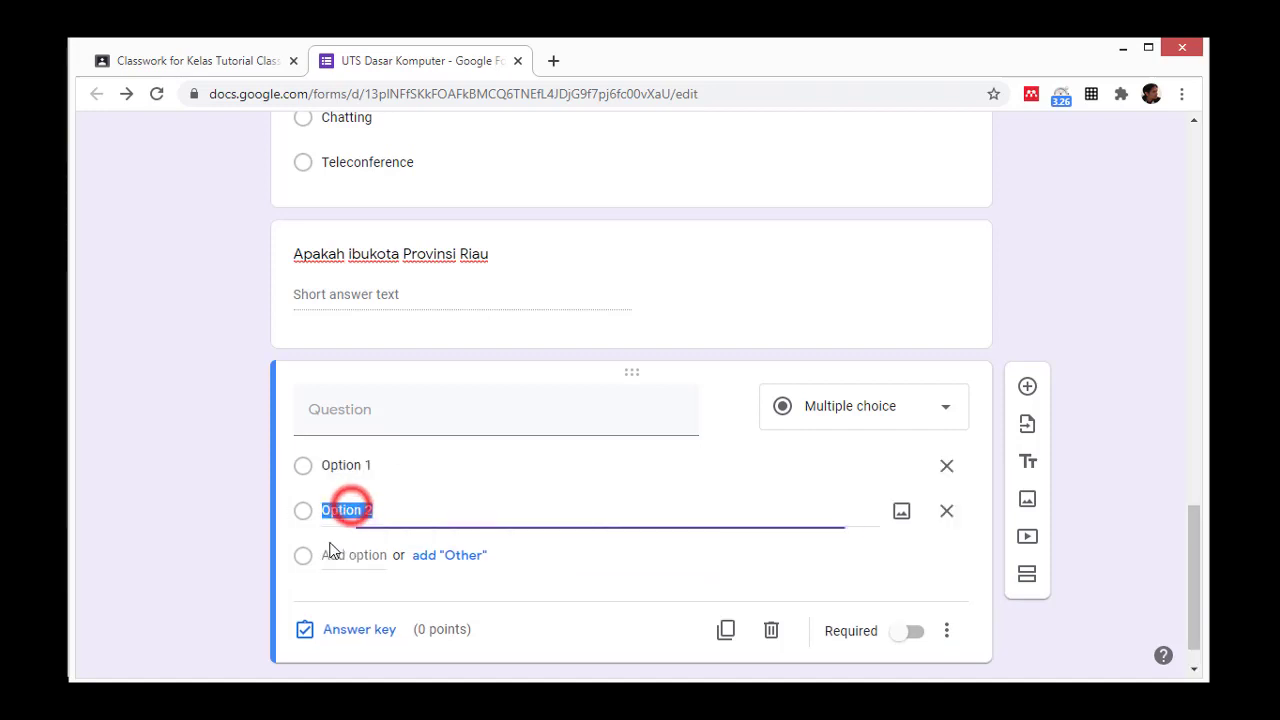
click(346, 554)
click(345, 597)
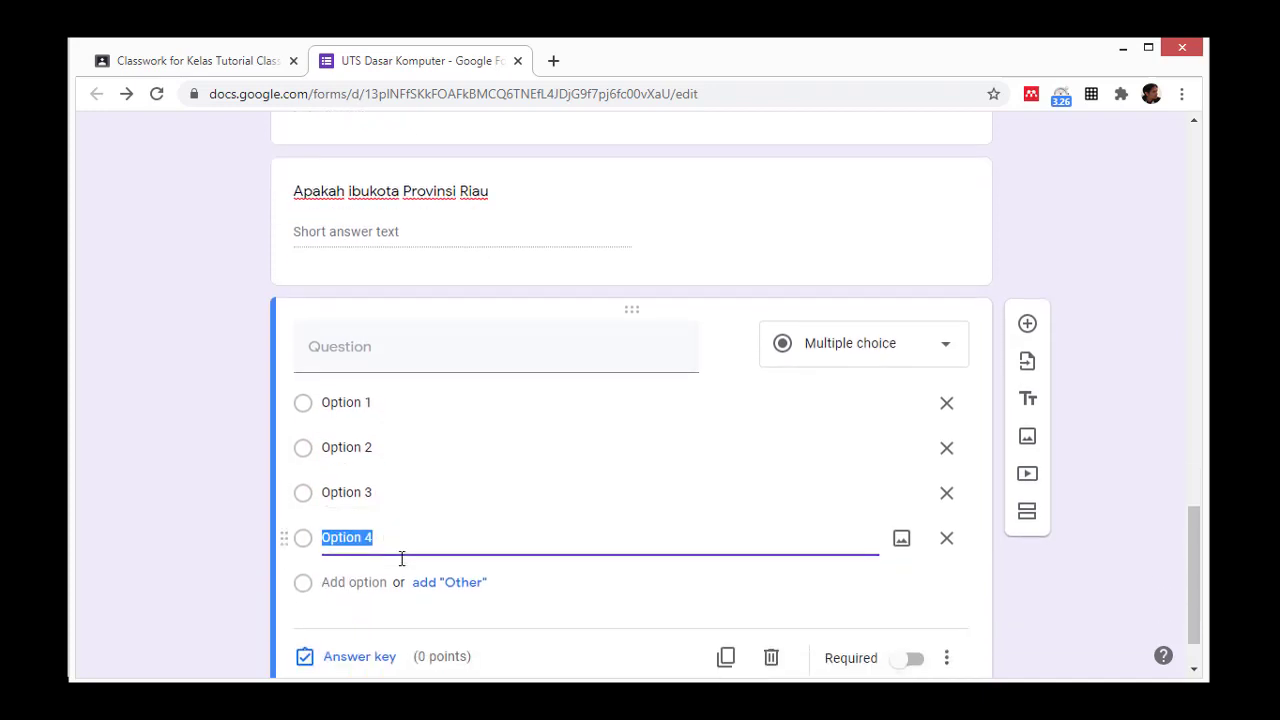
Switch to the PDF tutorial and read through the "Membuat Kuis/Ujian" slides up to page 112 on duplicating questions
scroll(400, 558, down, 1)
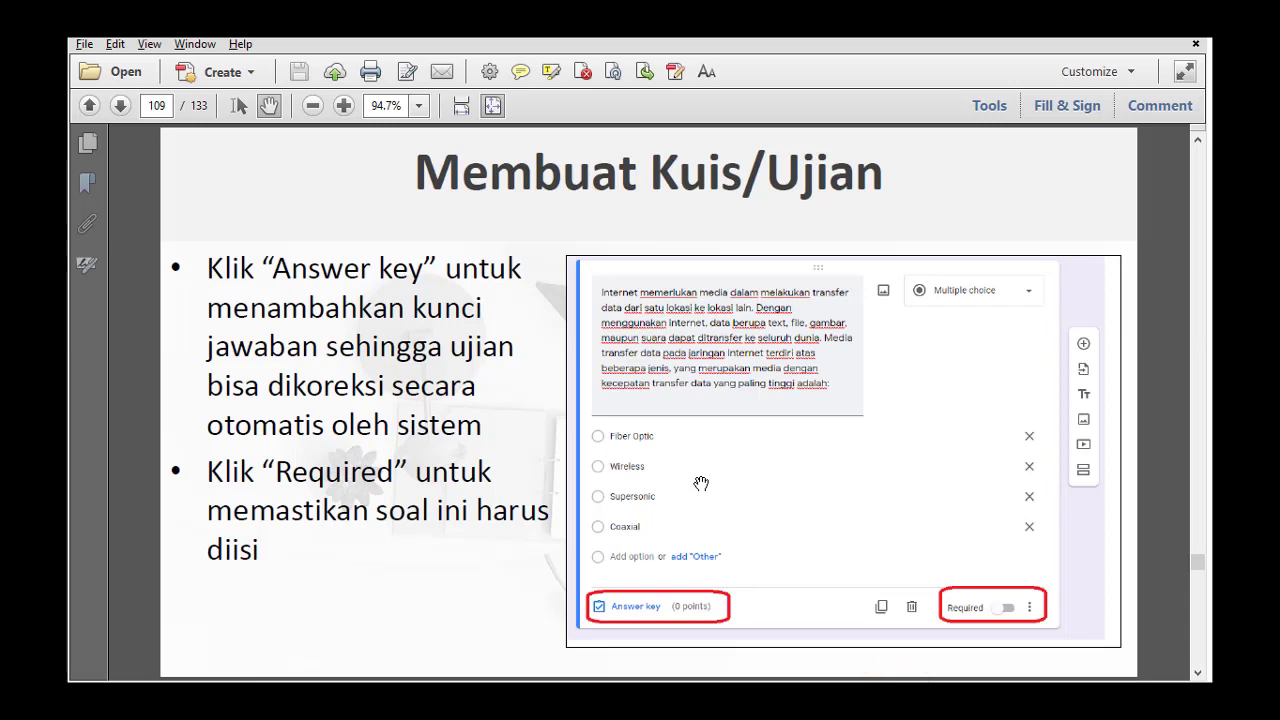
scroll(701, 484, down, 1)
scroll(701, 484, down, 3)
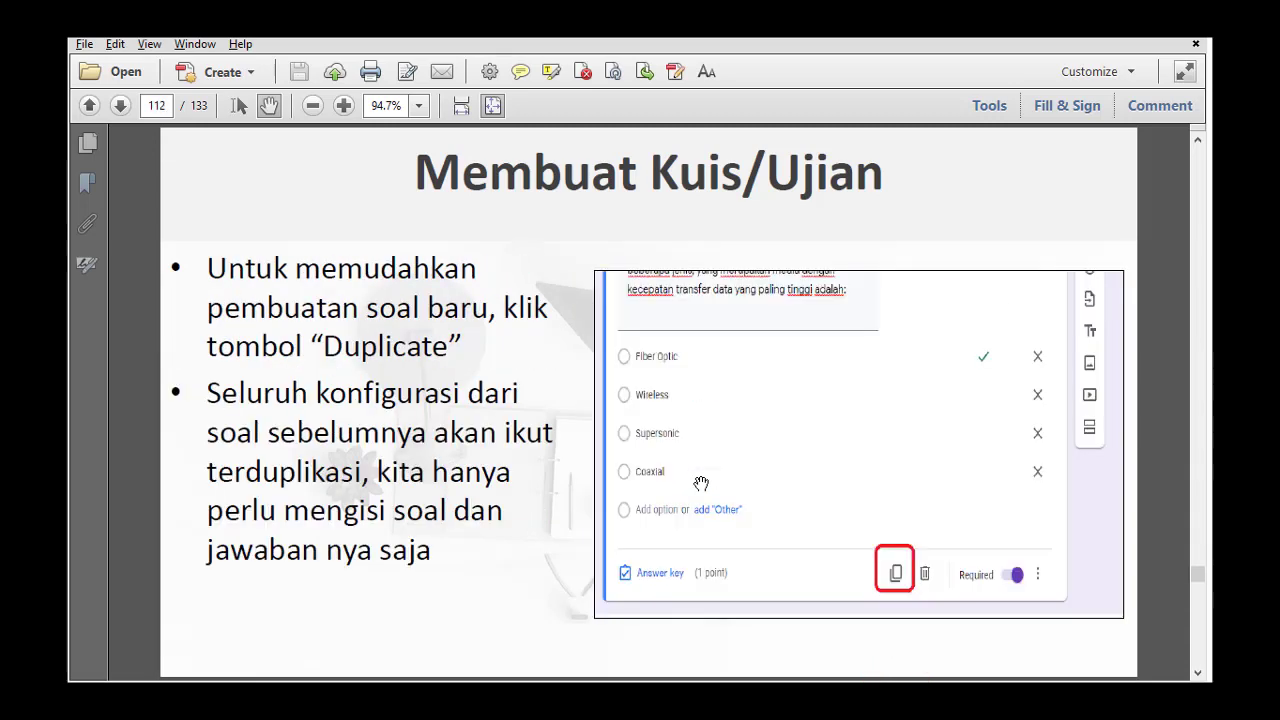